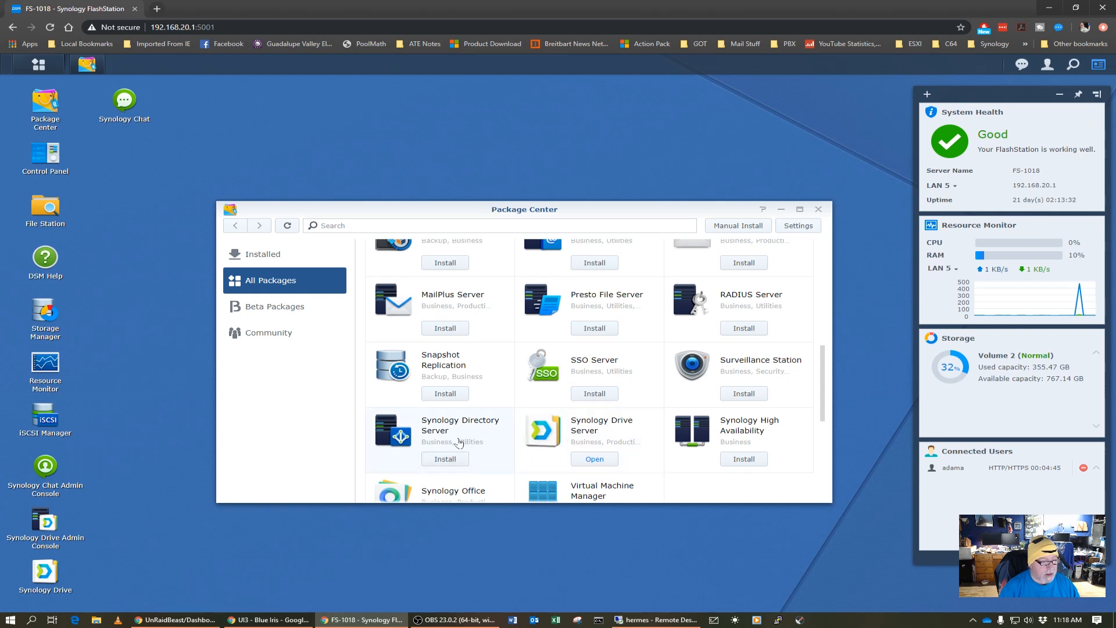
Install the Synology Directory Server package together with its required DNS Server package, and close Package Center
{"action": "left_click", "coordinate": [463, 434]}
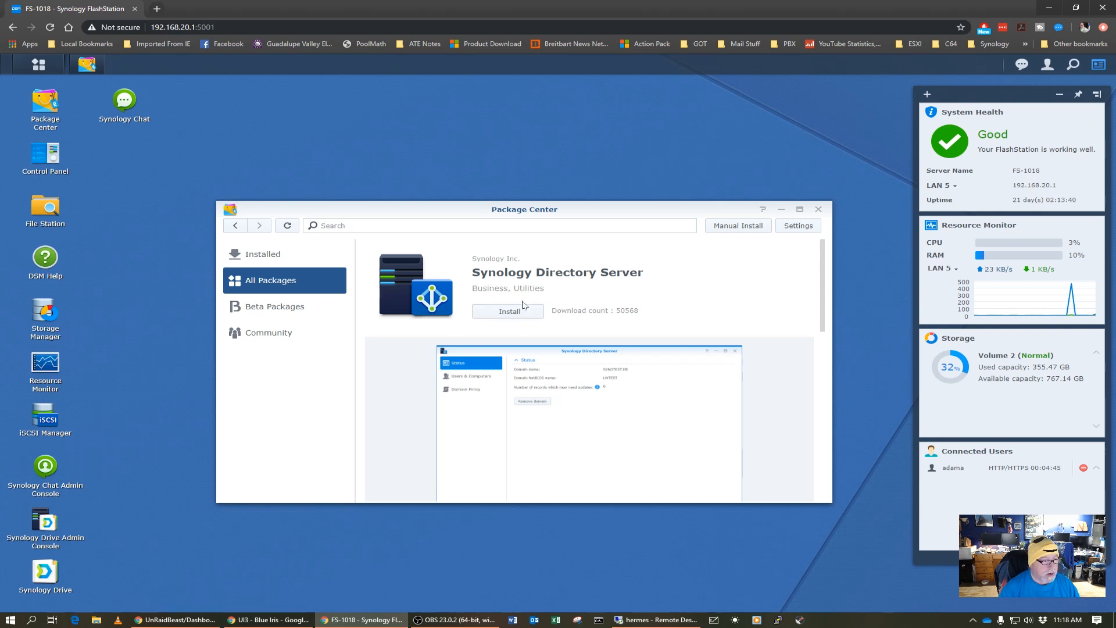
{"action": "left_click", "coordinate": [516, 317]}
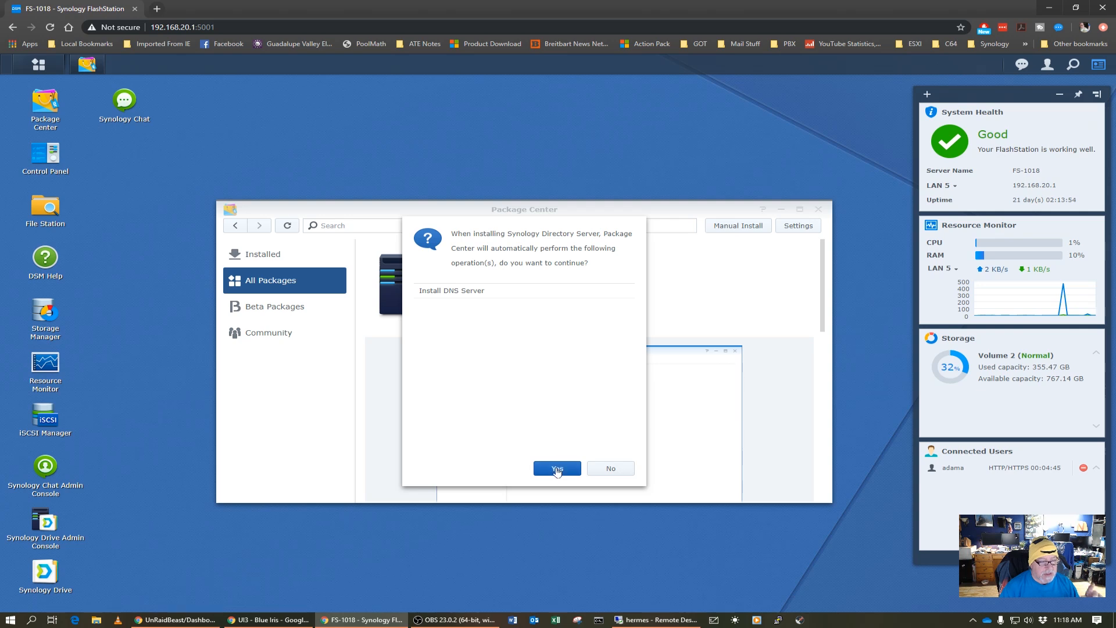
{"action": "left_click", "coordinate": [555, 467]}
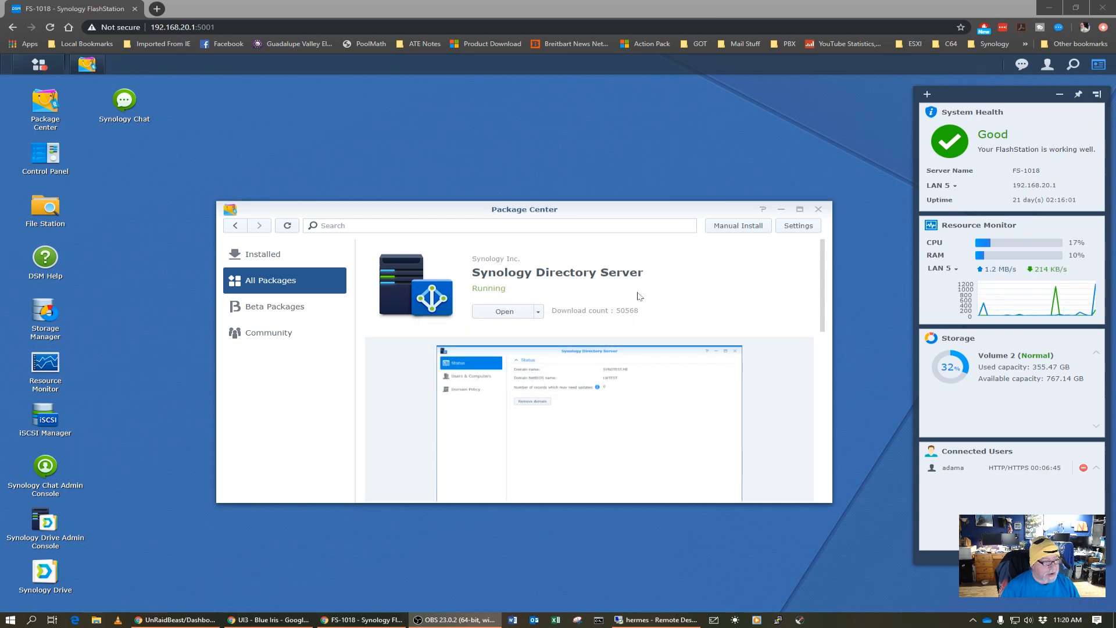
{"action": "left_click", "coordinate": [818, 210]}
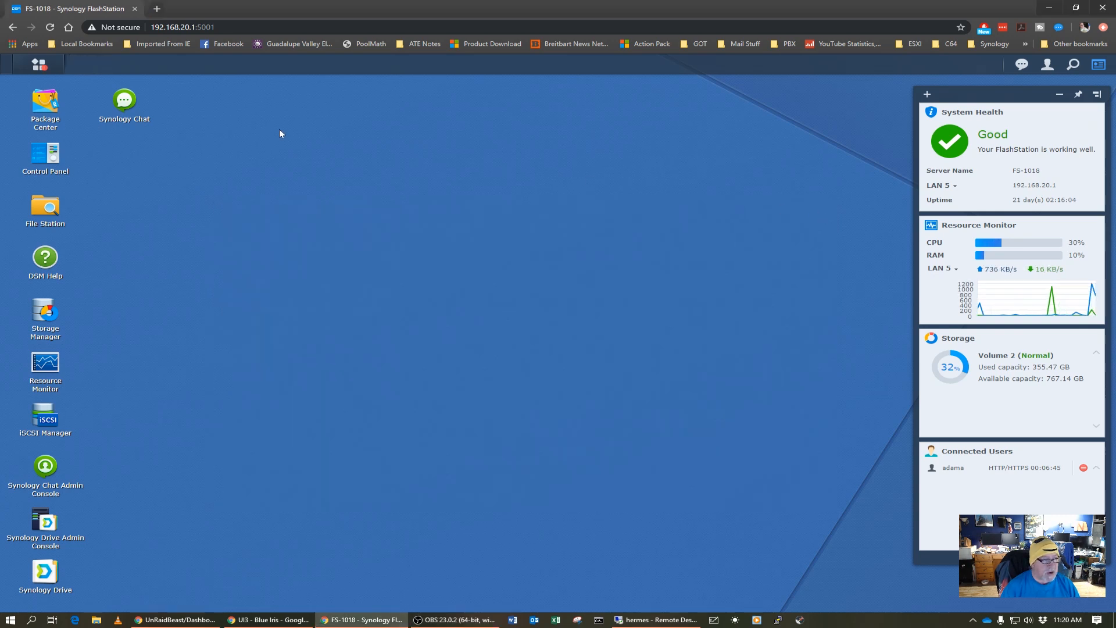
Add desktop shortcuts for Synology Directory Server and DNS Server
{"action": "left_click", "coordinate": [40, 71]}
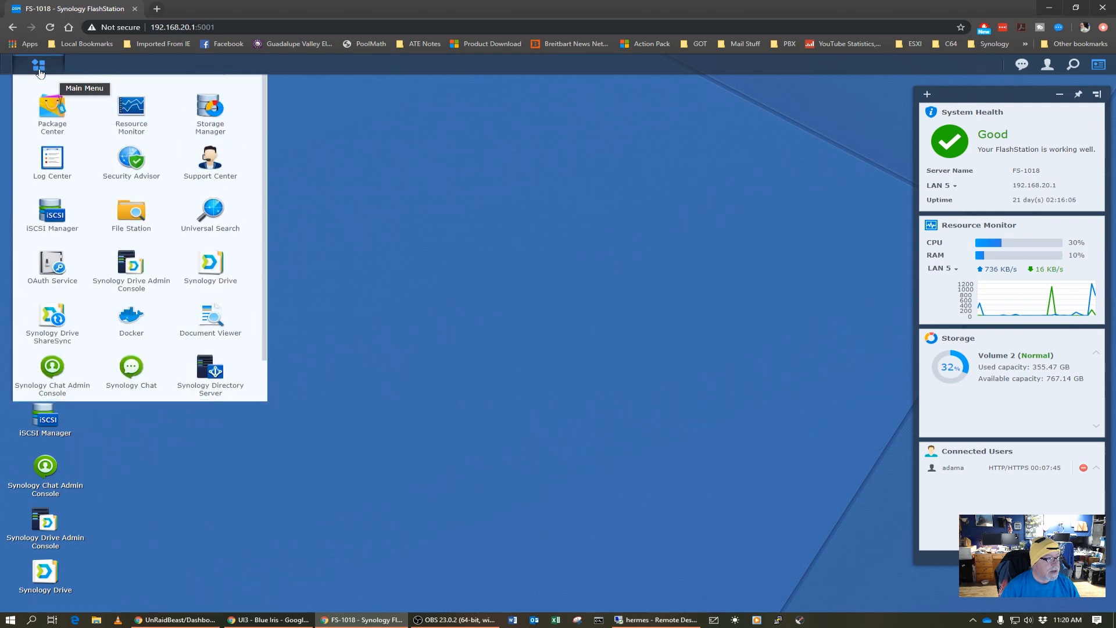
{"action": "right_click", "coordinate": [206, 387]}
{"action": "left_click", "coordinate": [239, 389]}
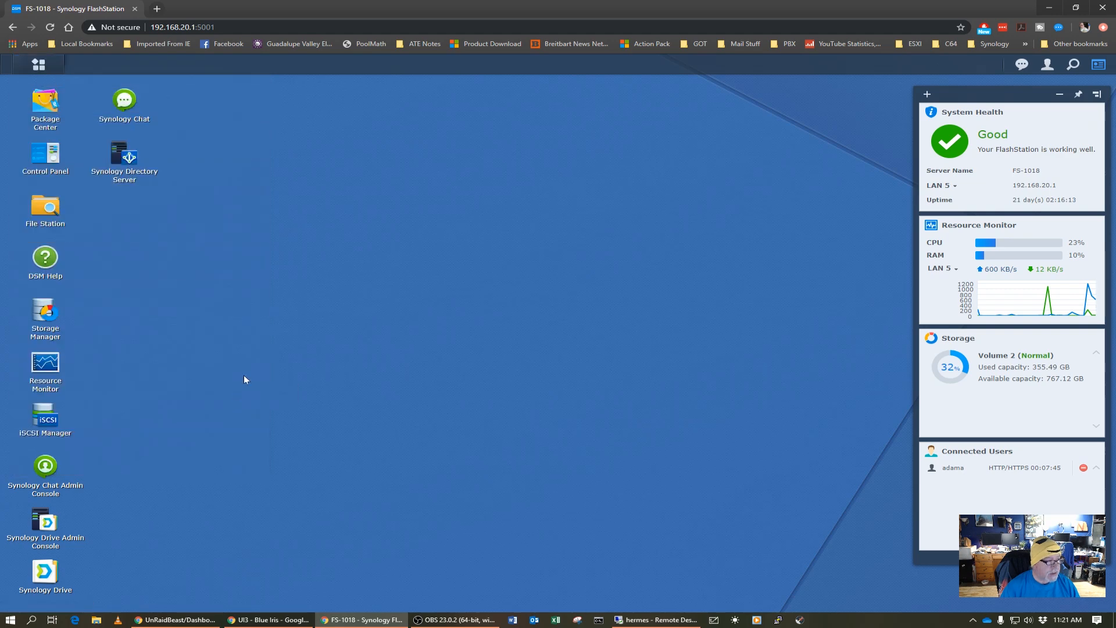
{"action": "left_click", "coordinate": [38, 64]}
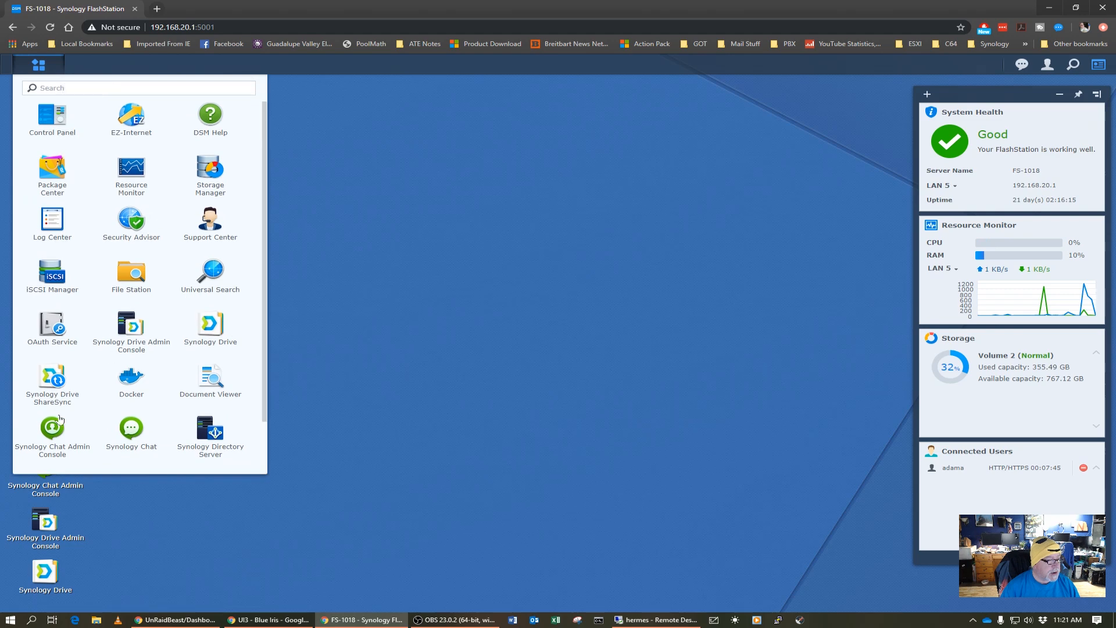
{"action": "scroll", "coordinate": [58, 410], "scroll_direction": "down", "scroll_amount": 1}
{"action": "right_click", "coordinate": [54, 433]}
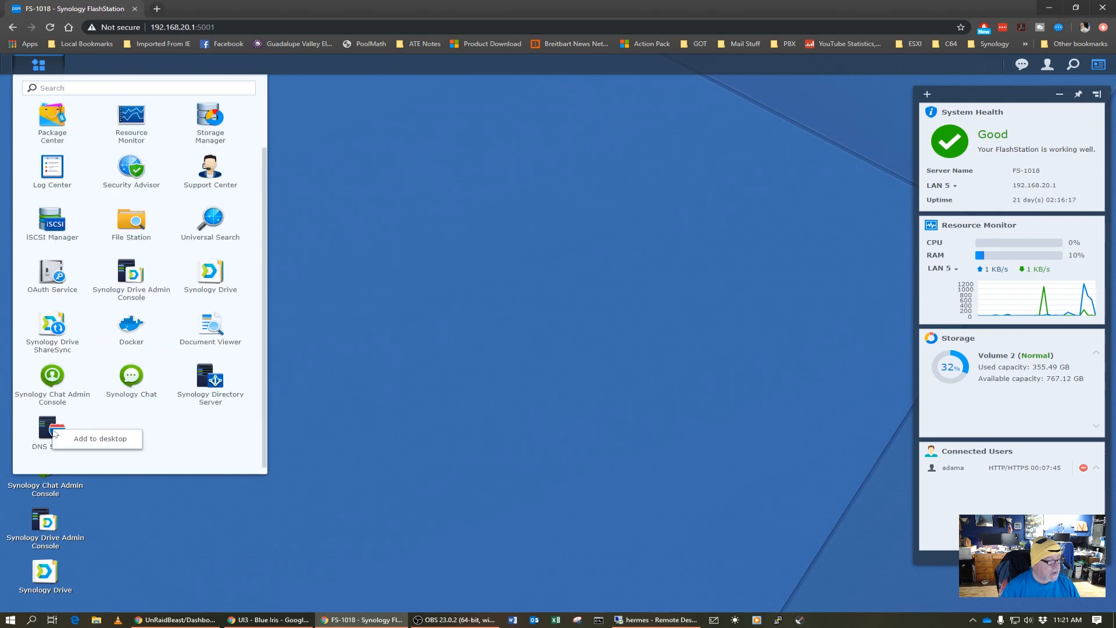
{"action": "left_click", "coordinate": [95, 437]}
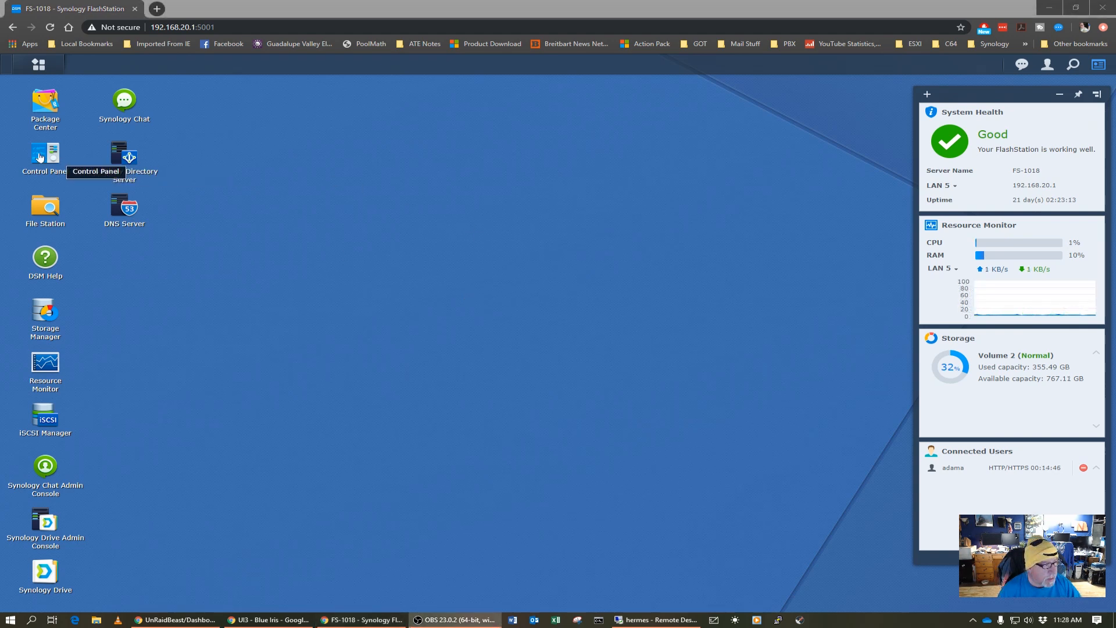
Review the IPv4 configuration of the LAN 5 network interface in Control Panel, including its IP address, gateway and DNS server
{"action": "double_click", "coordinate": [55, 160]}
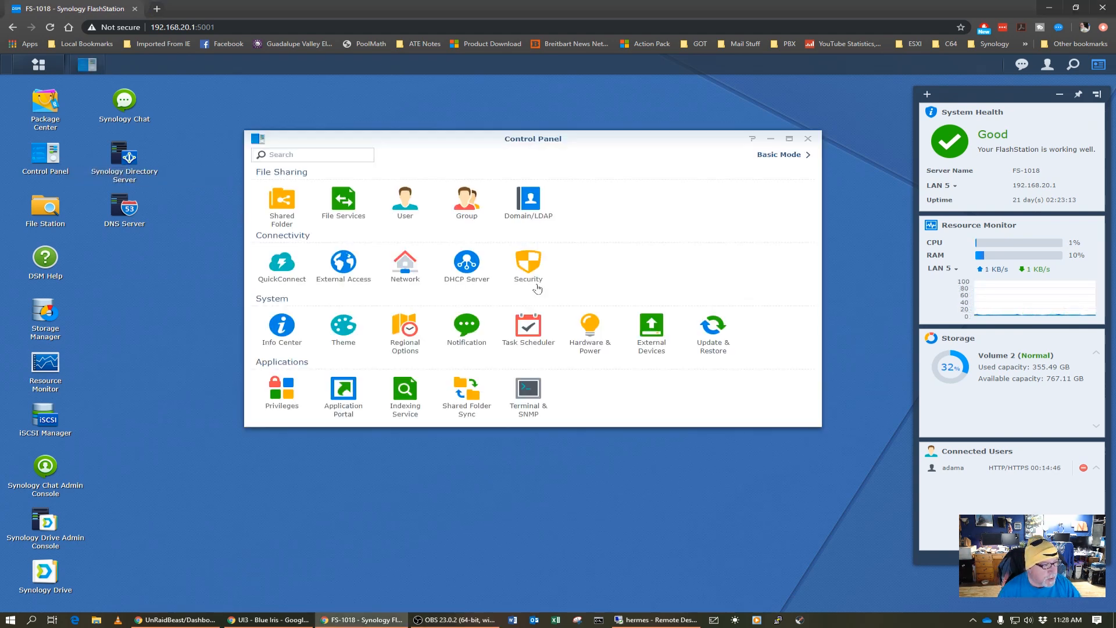
{"action": "left_click", "coordinate": [406, 268]}
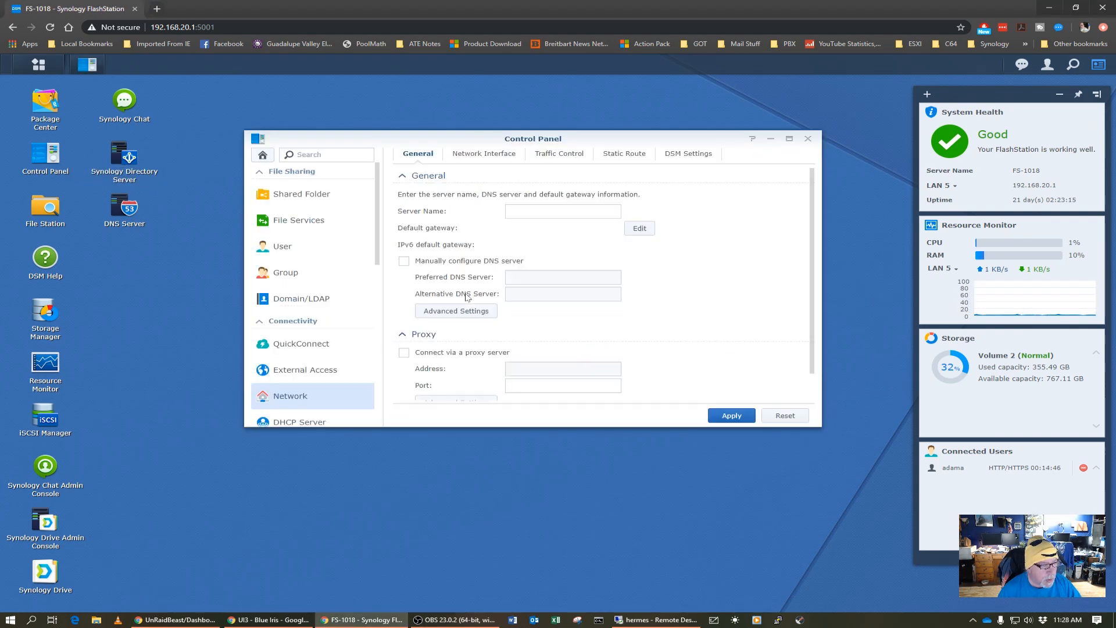
{"action": "left_click", "coordinate": [485, 156]}
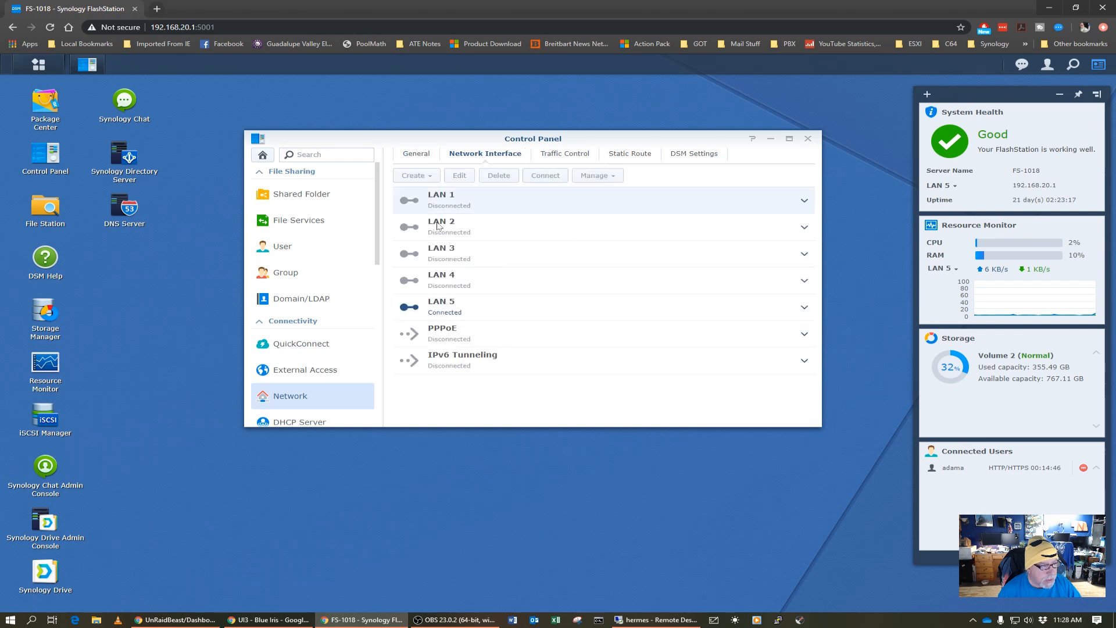
{"action": "left_click", "coordinate": [442, 308]}
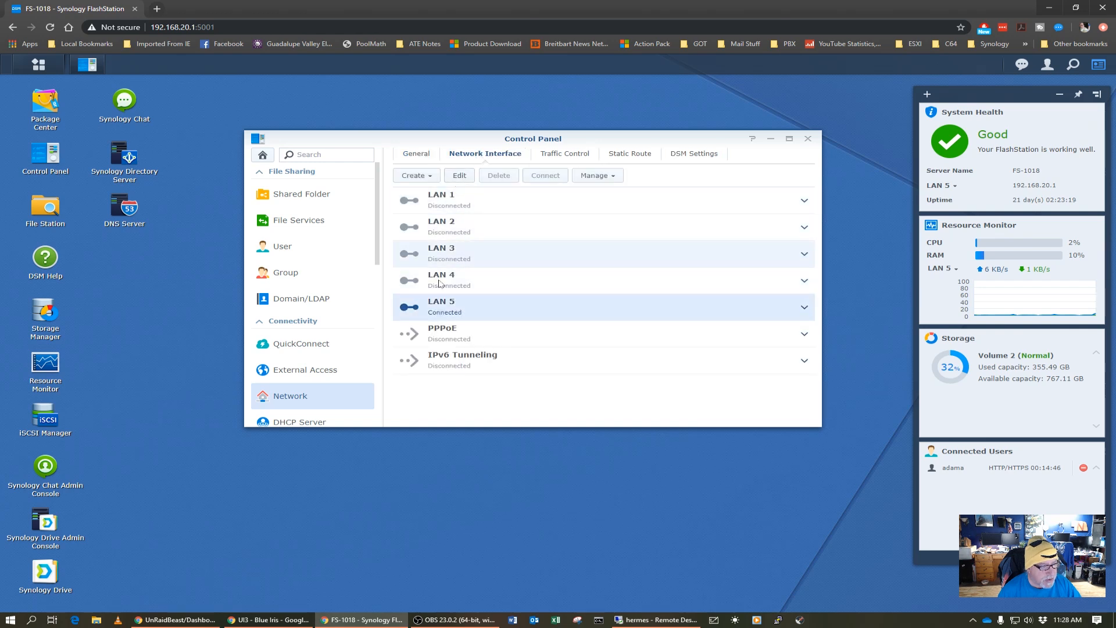
{"action": "left_click", "coordinate": [458, 176]}
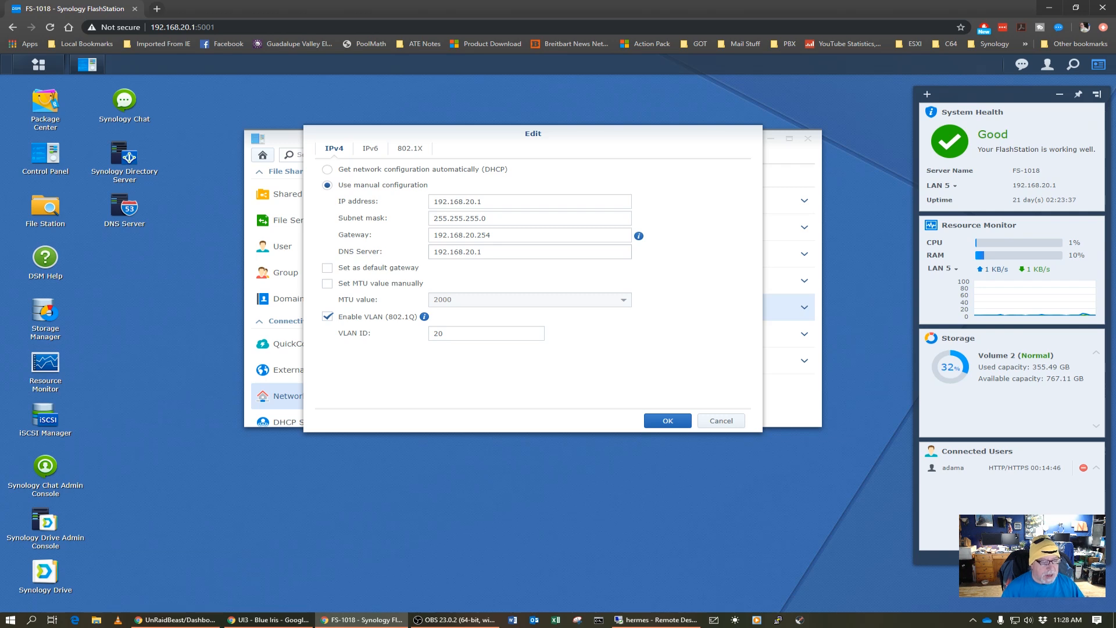
{"action": "left_click", "coordinate": [668, 421]}
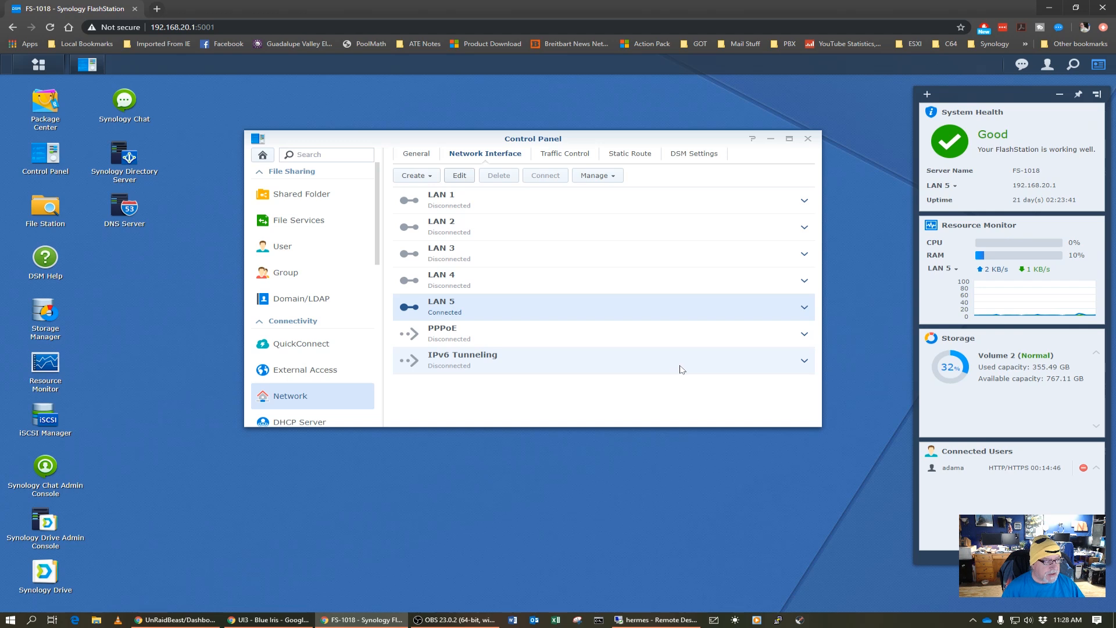
{"action": "left_click", "coordinate": [808, 140]}
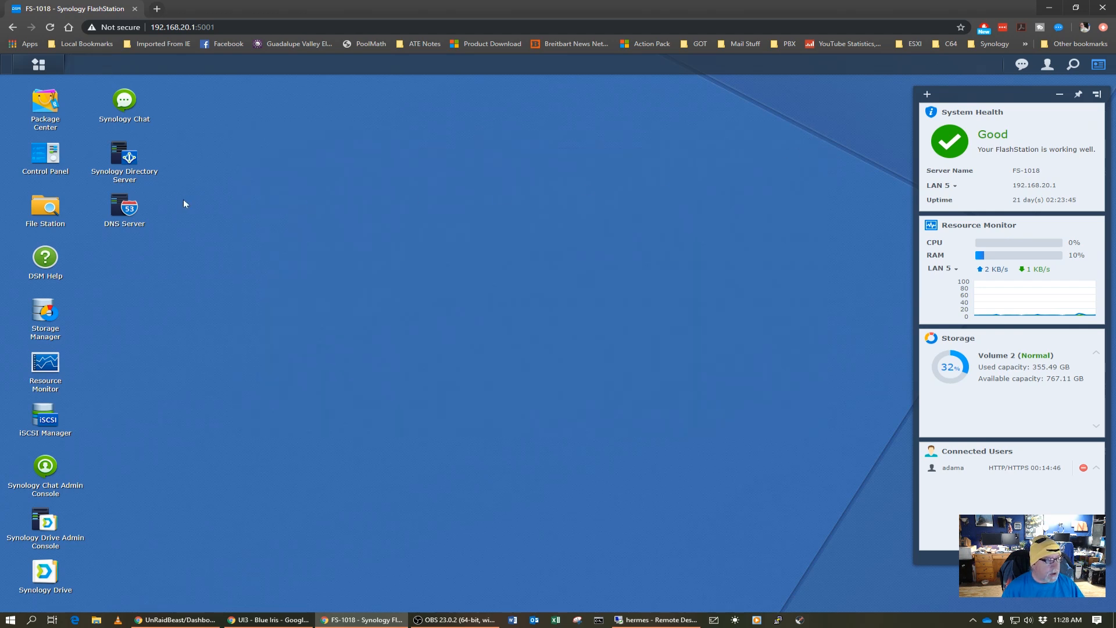
Look at the zones and resolution settings of DNS Server and close it
{"action": "left_click", "coordinate": [123, 208]}
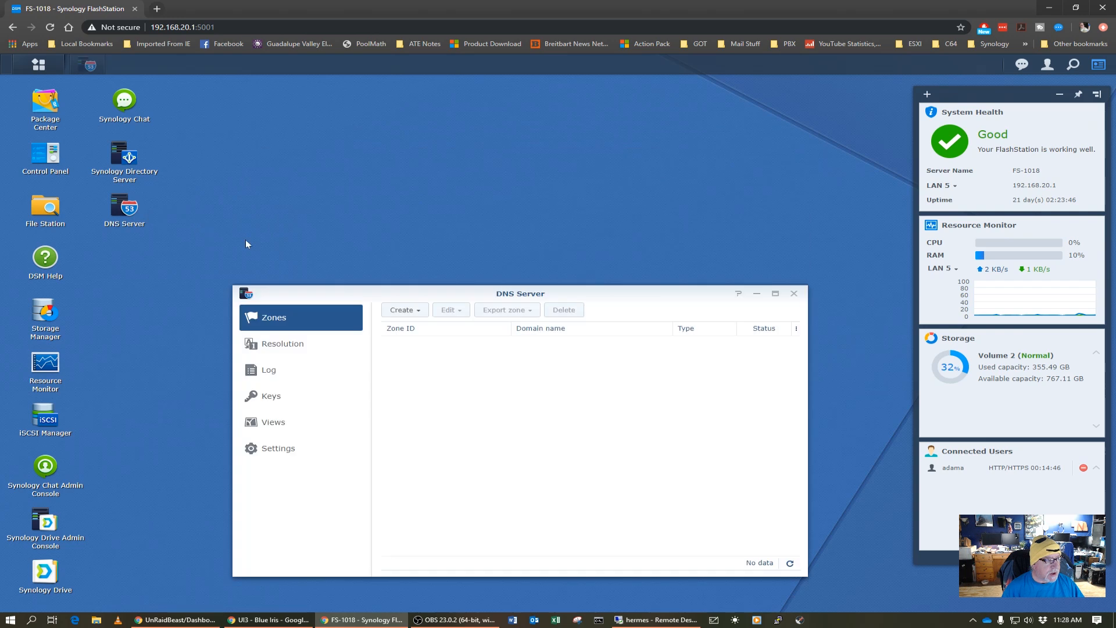
{"action": "left_click", "coordinate": [283, 352]}
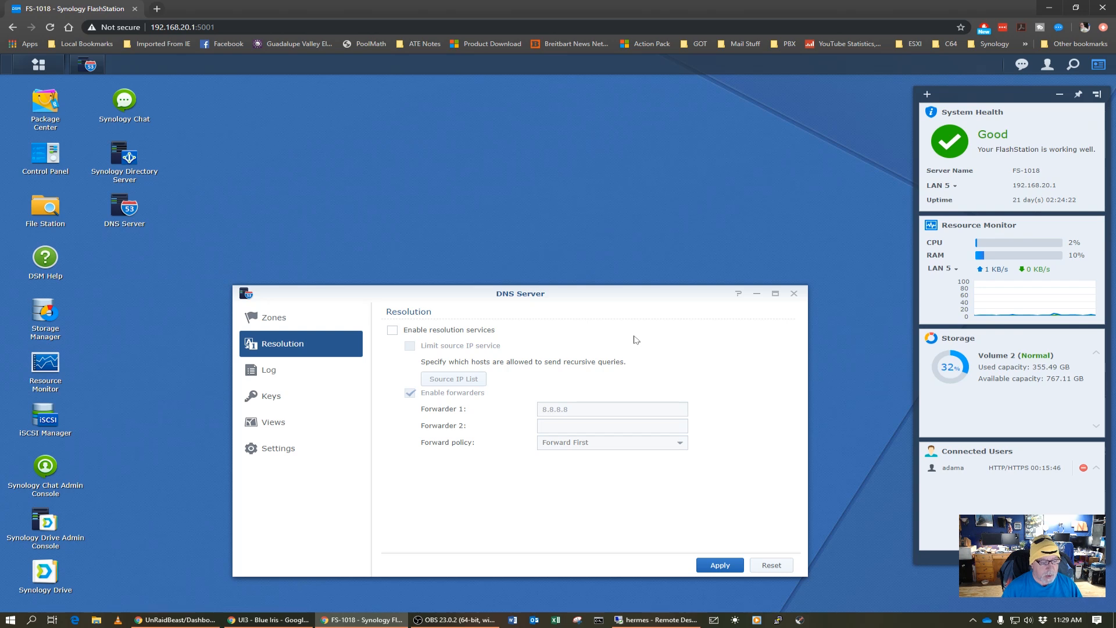
{"action": "left_click", "coordinate": [794, 293]}
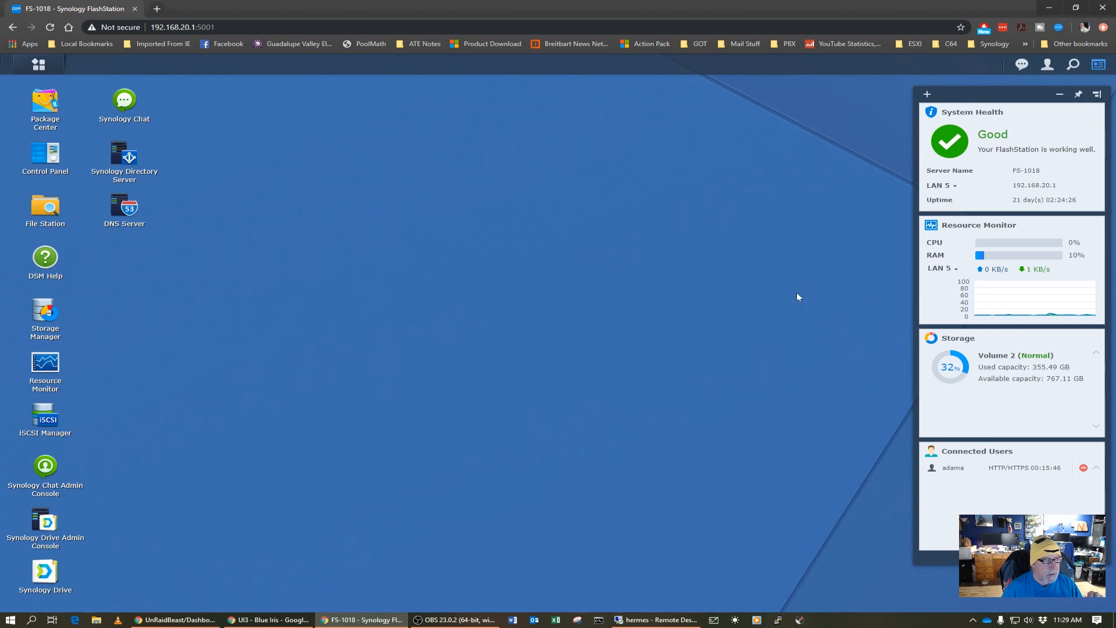
Set the LAN 5 DHCP server's primary DNS to 192.168.20.1 and its secondary DNS to 8.8.8.8
{"action": "left_click", "coordinate": [45, 154]}
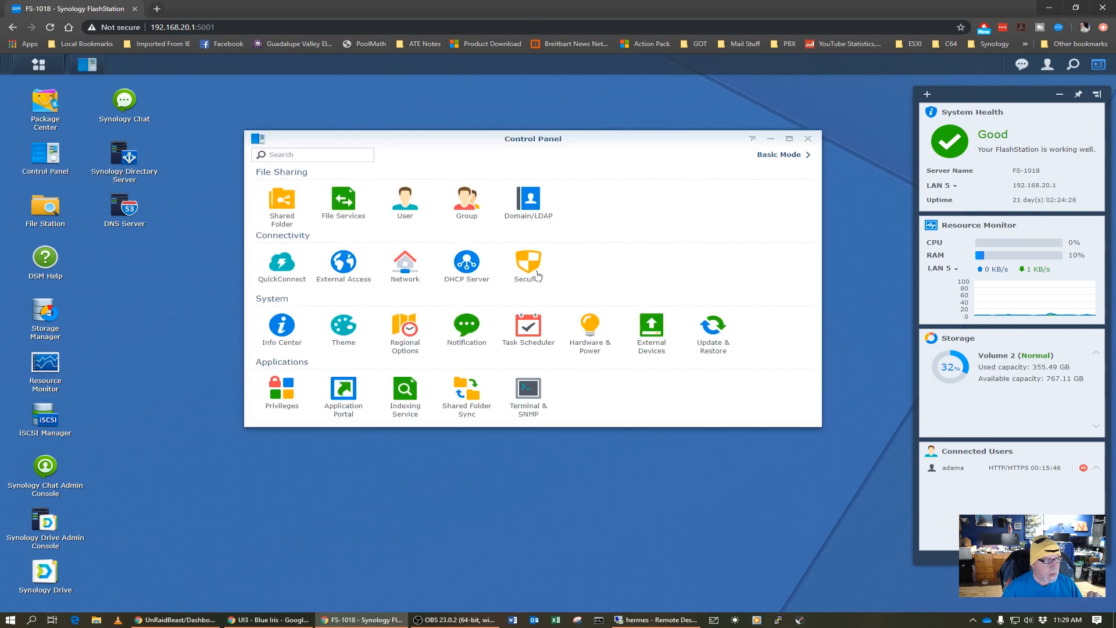
{"action": "left_click", "coordinate": [464, 264]}
{"action": "left_click", "coordinate": [459, 308]}
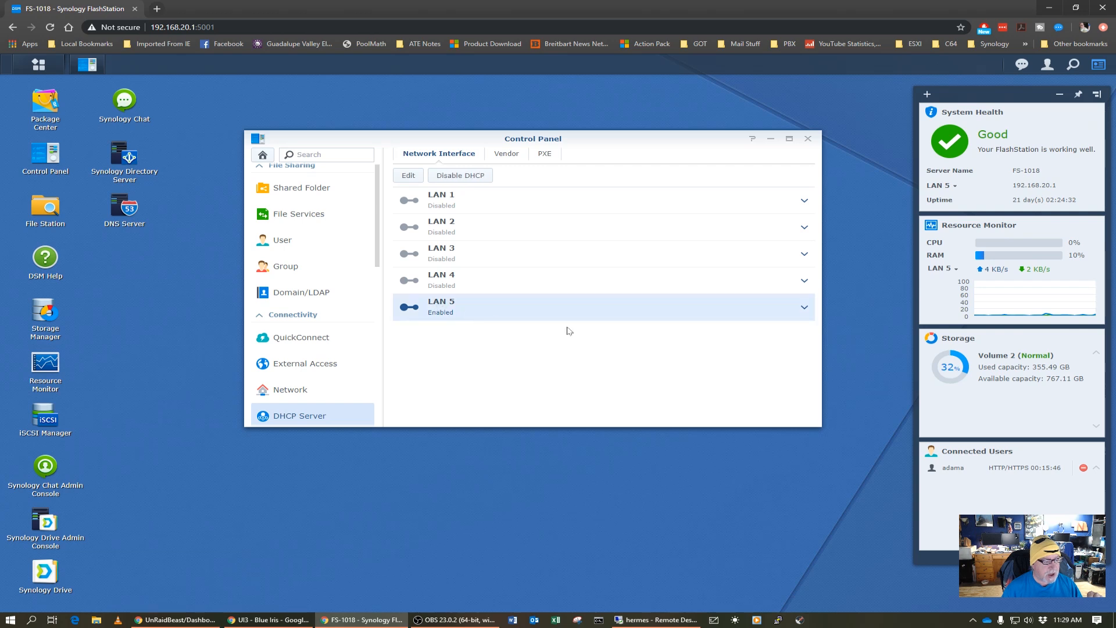
{"action": "left_click", "coordinate": [408, 175]}
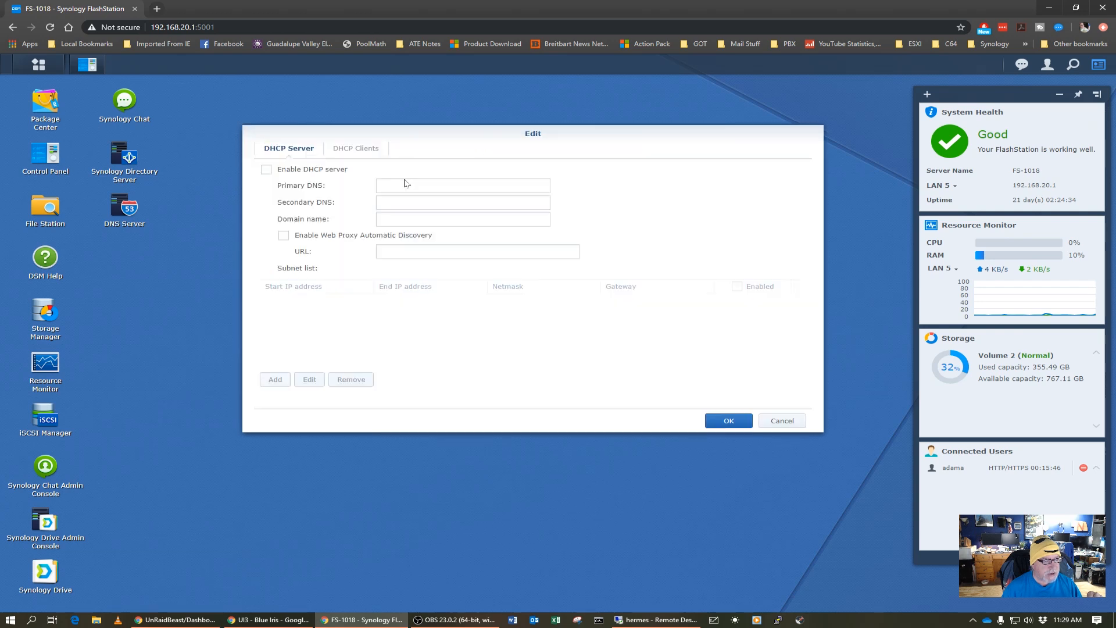
{"action": "left_click_drag", "start_coordinate": [409, 186], "coordinate": [358, 179]}
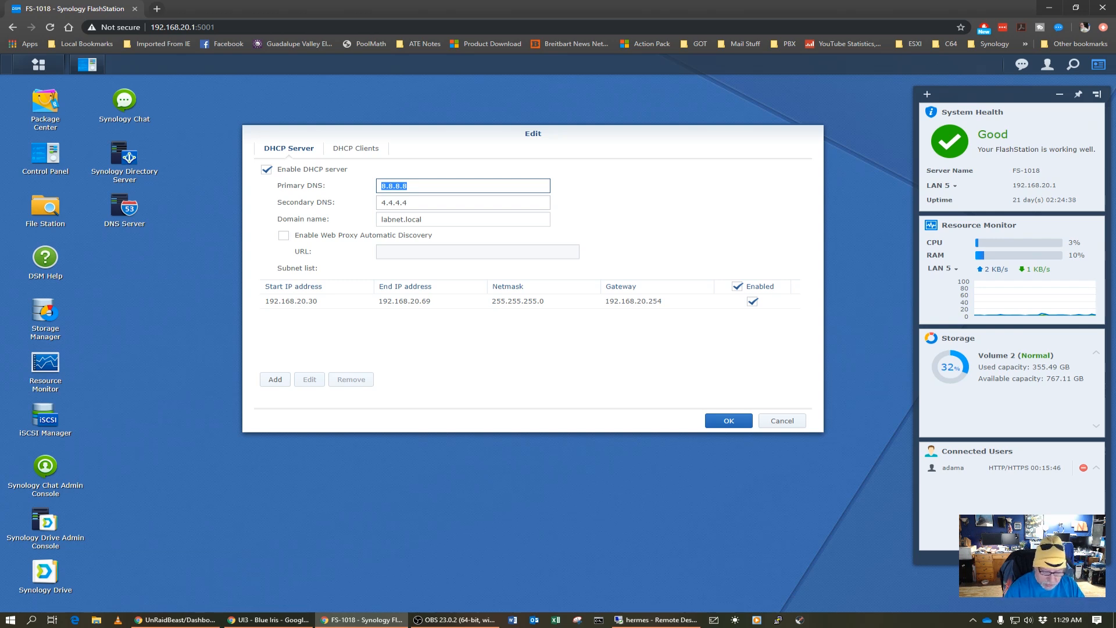
{"action": "type", "text": "192.1"}
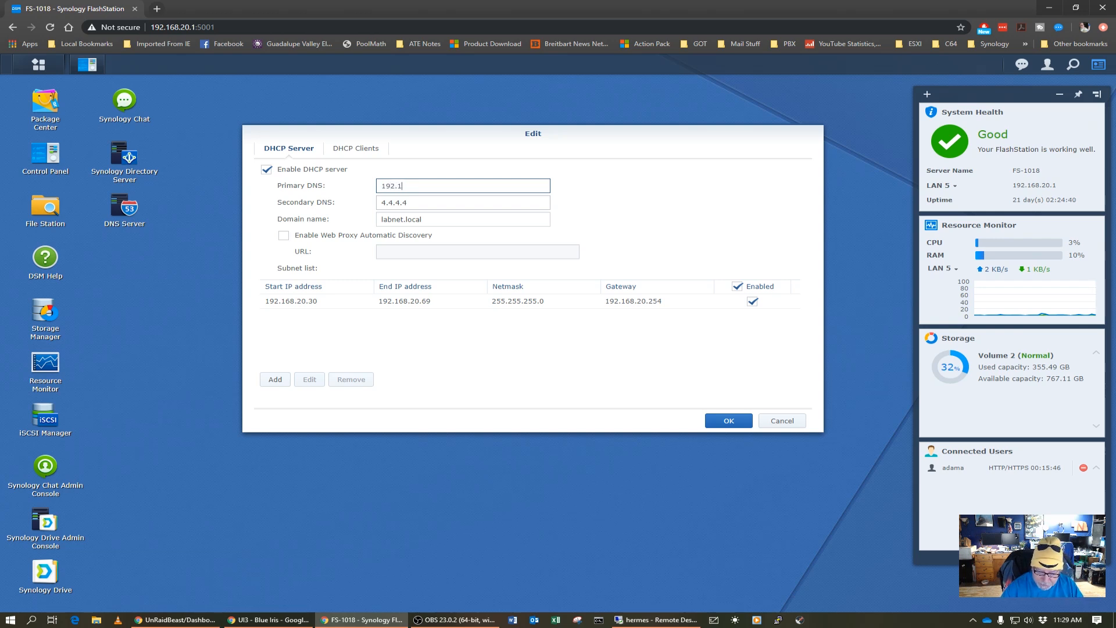
{"action": "type", "text": "68.20.1"}
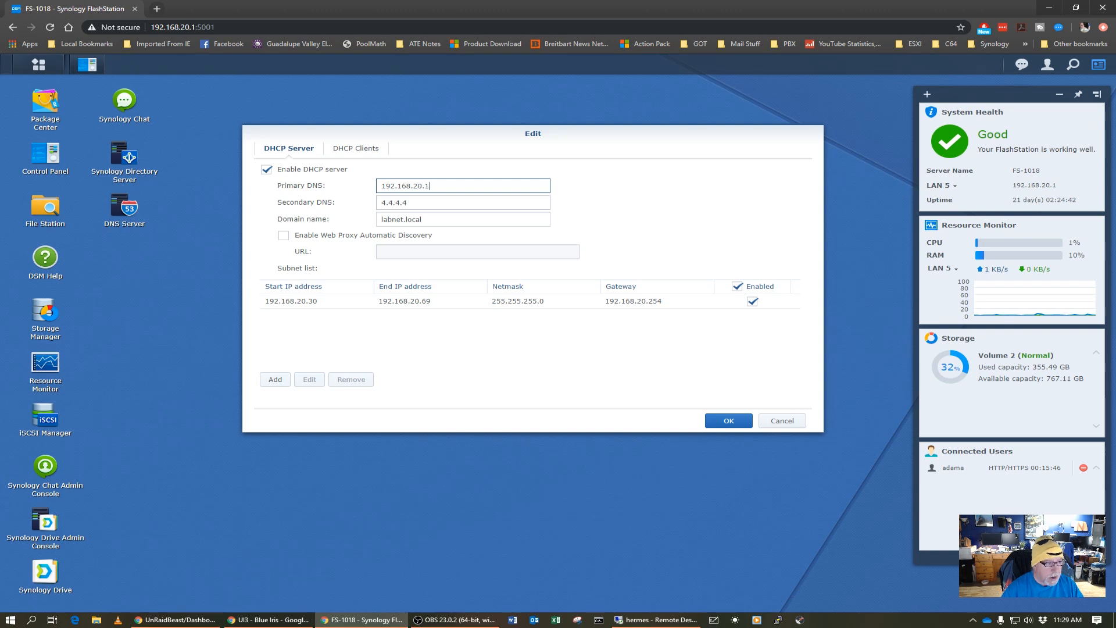
{"action": "key", "text": "Tab"}
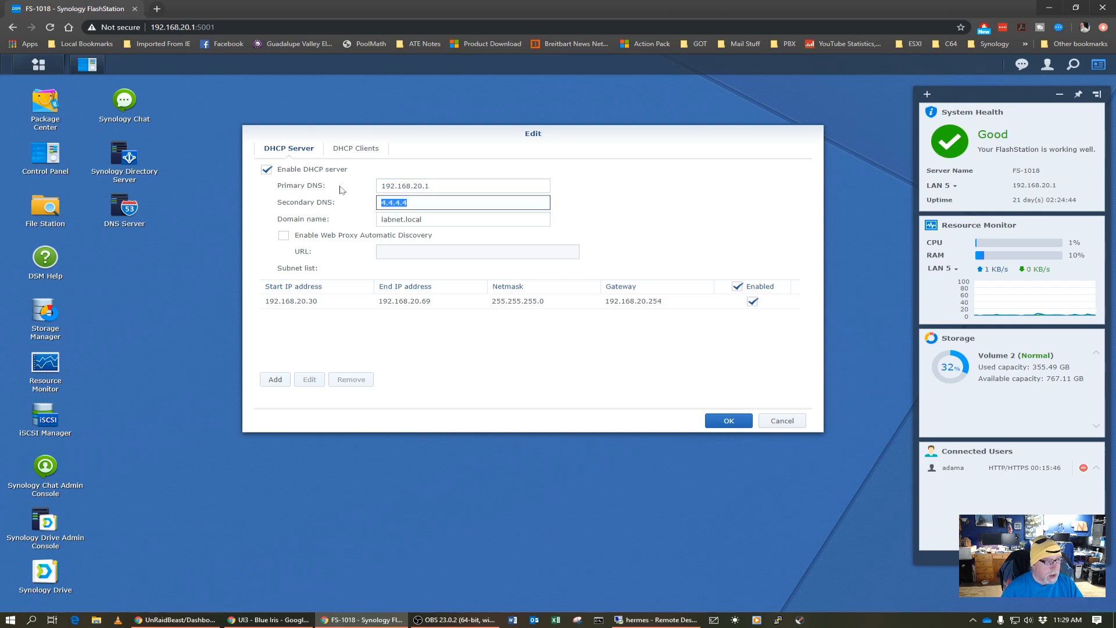
{"action": "type", "text": "8"}
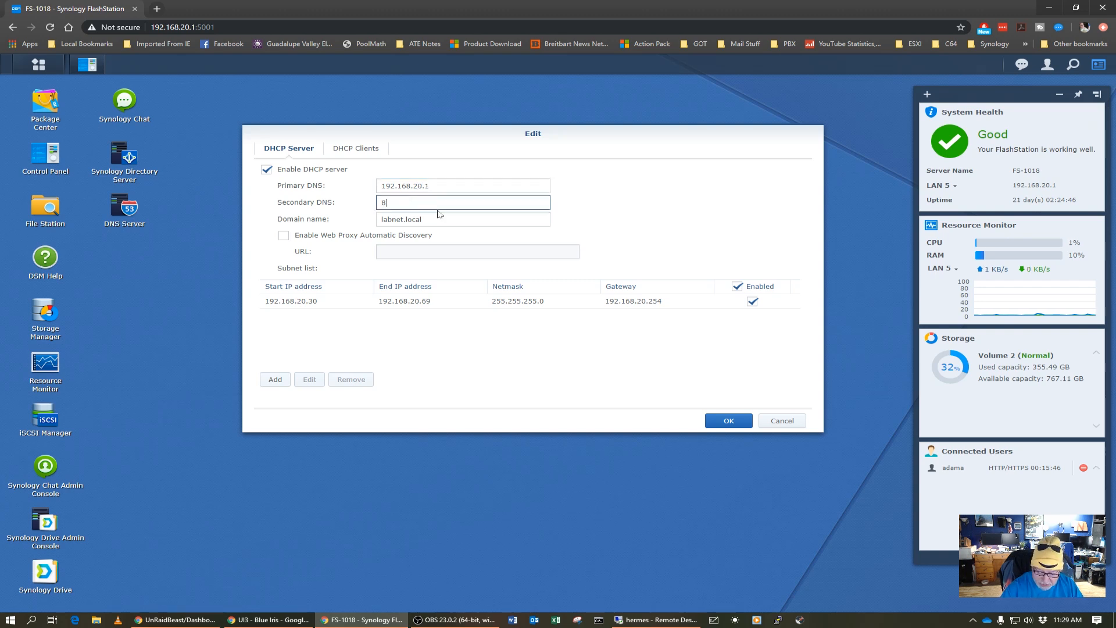
{"action": "type", "text": ".8.8.8"}
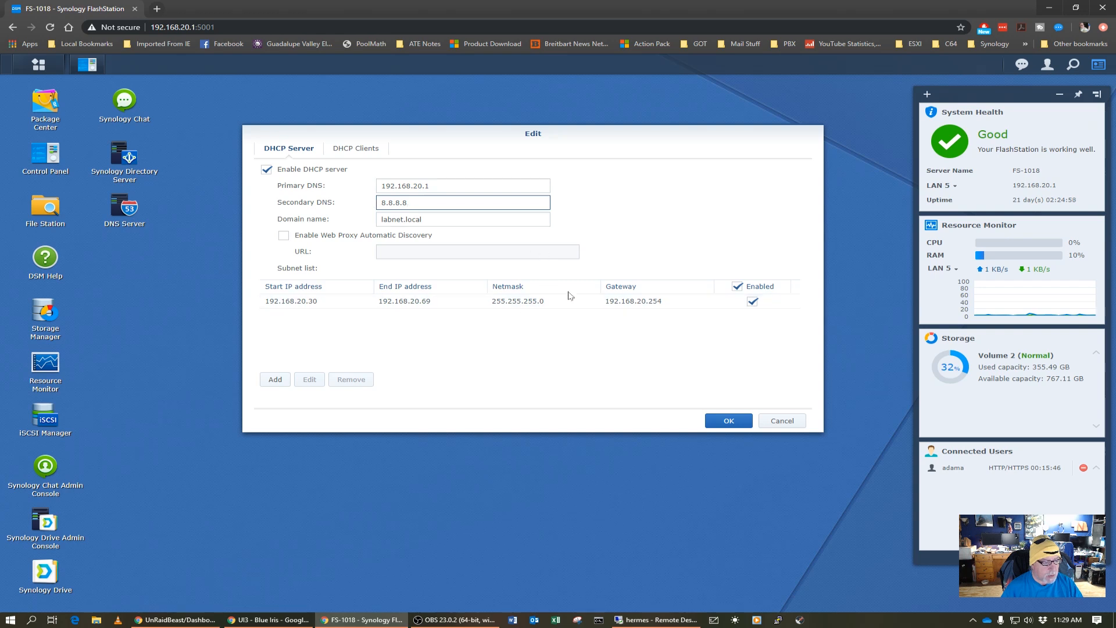
{"action": "left_click", "coordinate": [725, 420]}
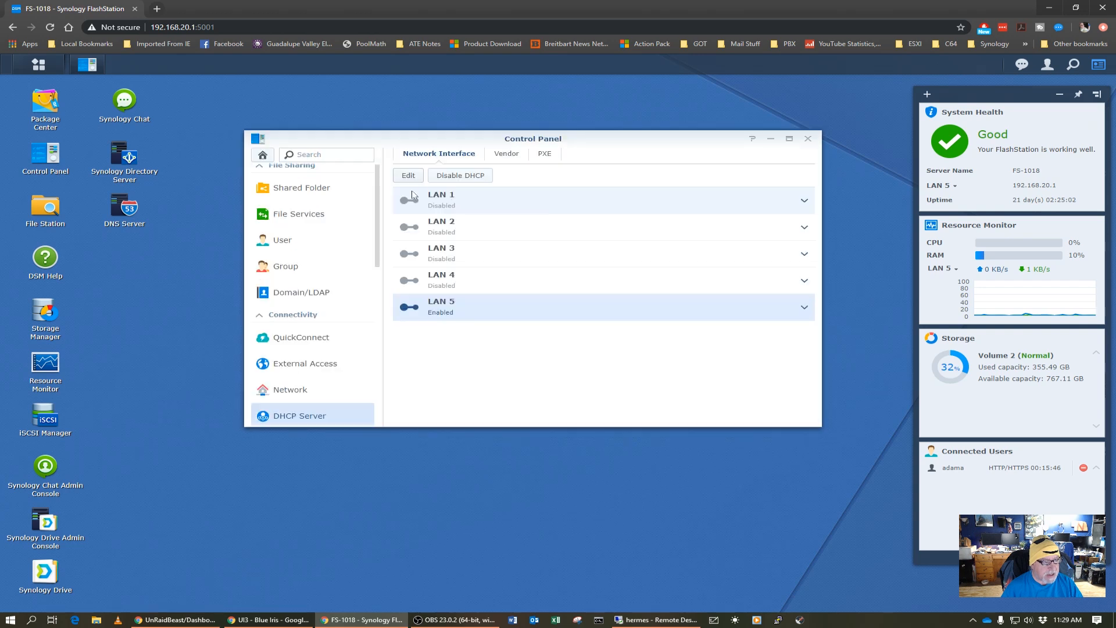
Recheck the saved DNS entries in the LAN 5 DHCP server settings and close Control Panel
{"action": "left_click", "coordinate": [411, 176]}
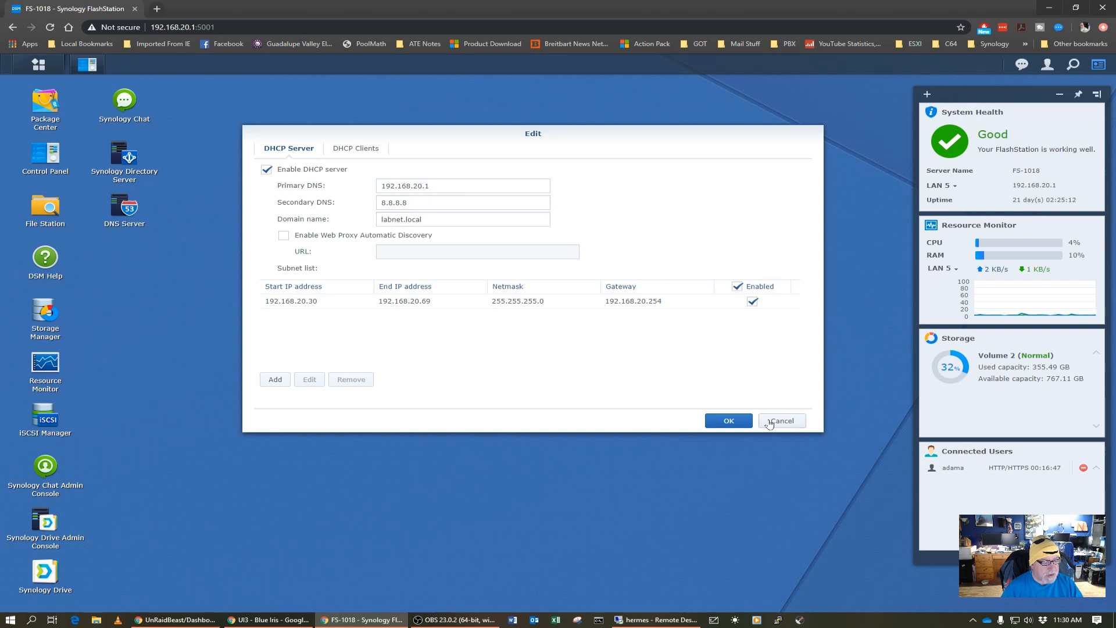
{"action": "left_click", "coordinate": [730, 420]}
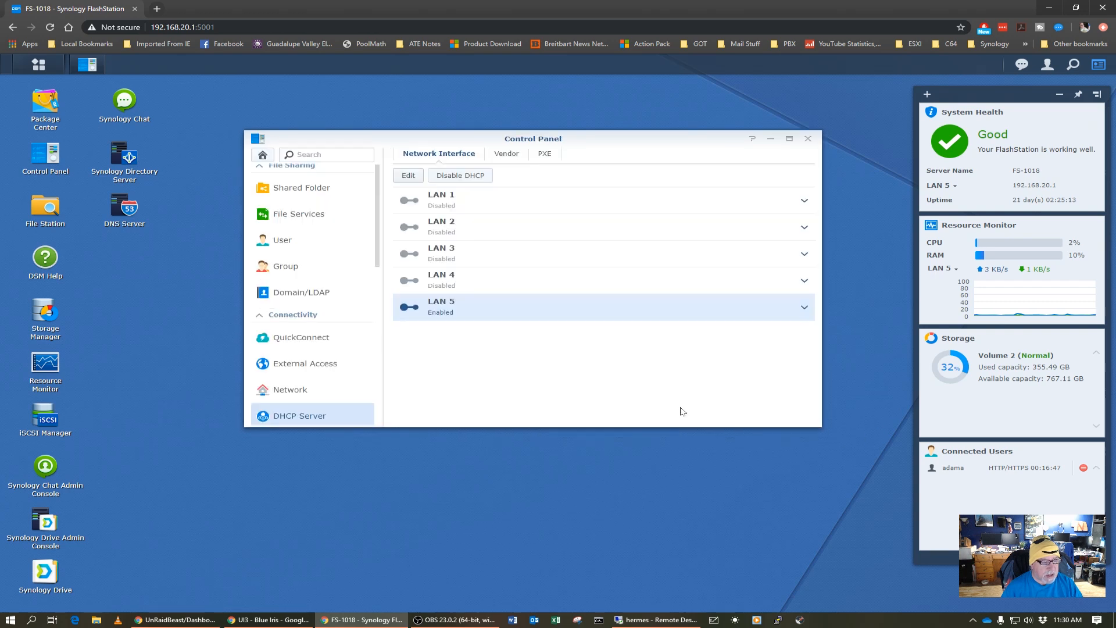
{"action": "left_click", "coordinate": [807, 138]}
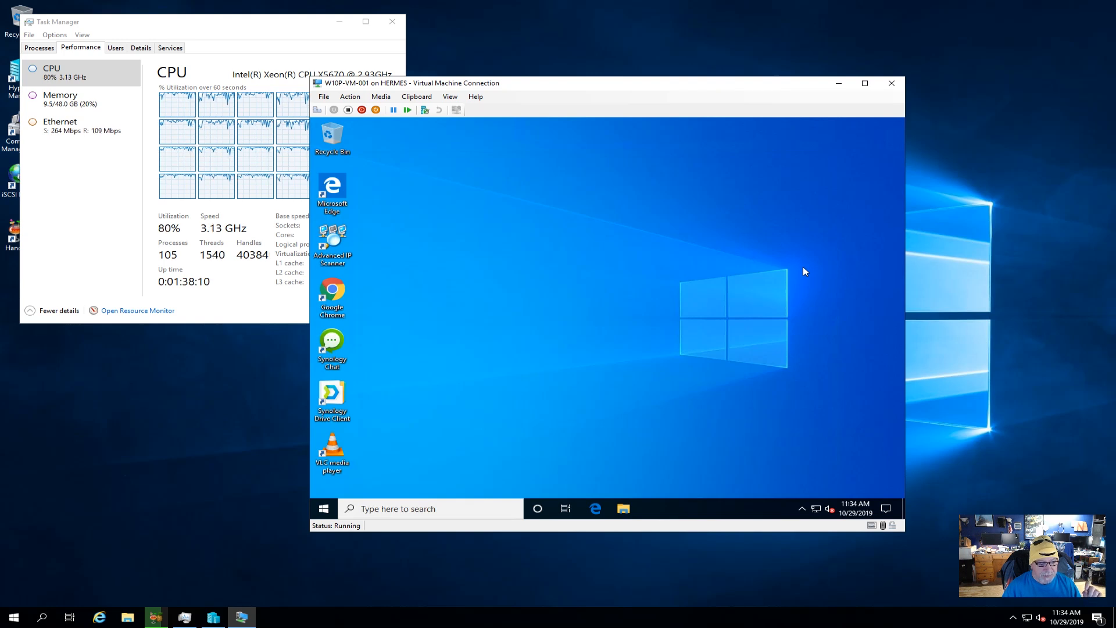
Review the Windows 10 VM's network properties, including its DHCP server, gateway, DNS servers and domain name, and close Settings
{"action": "right_click", "coordinate": [816, 508]}
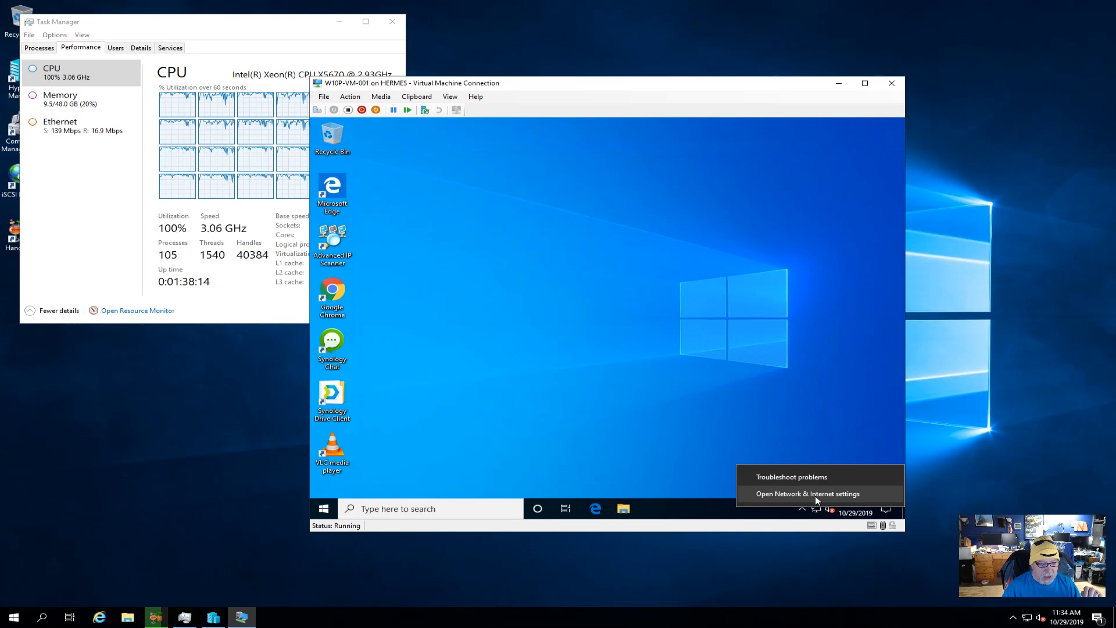
{"action": "left_click", "coordinate": [816, 496]}
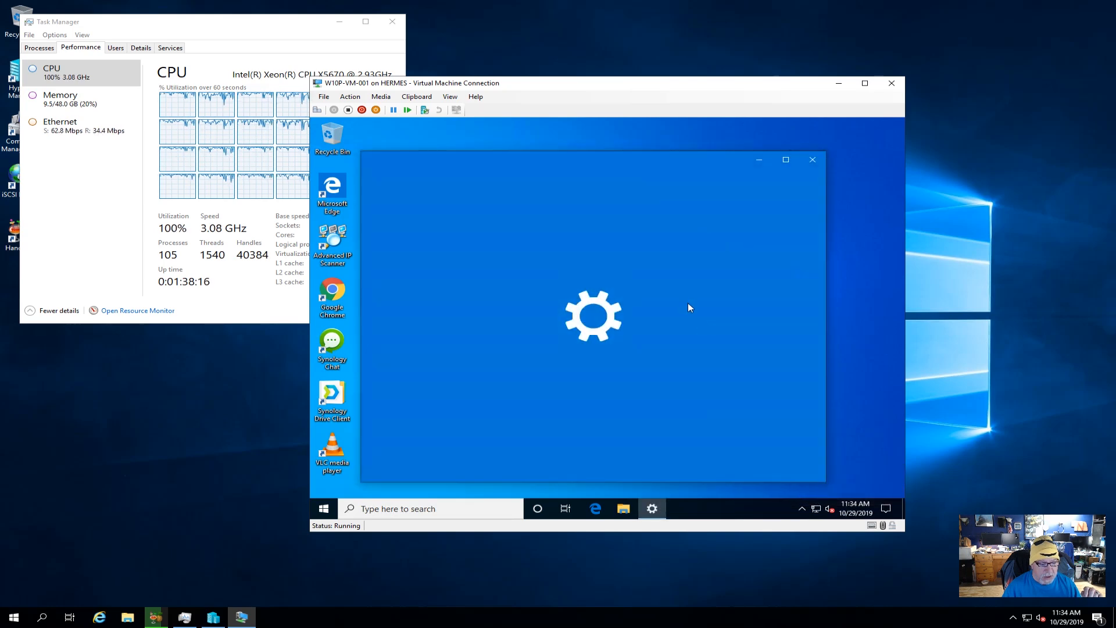
{"action": "scroll", "coordinate": [690, 306], "scroll_direction": "down", "scroll_amount": 3}
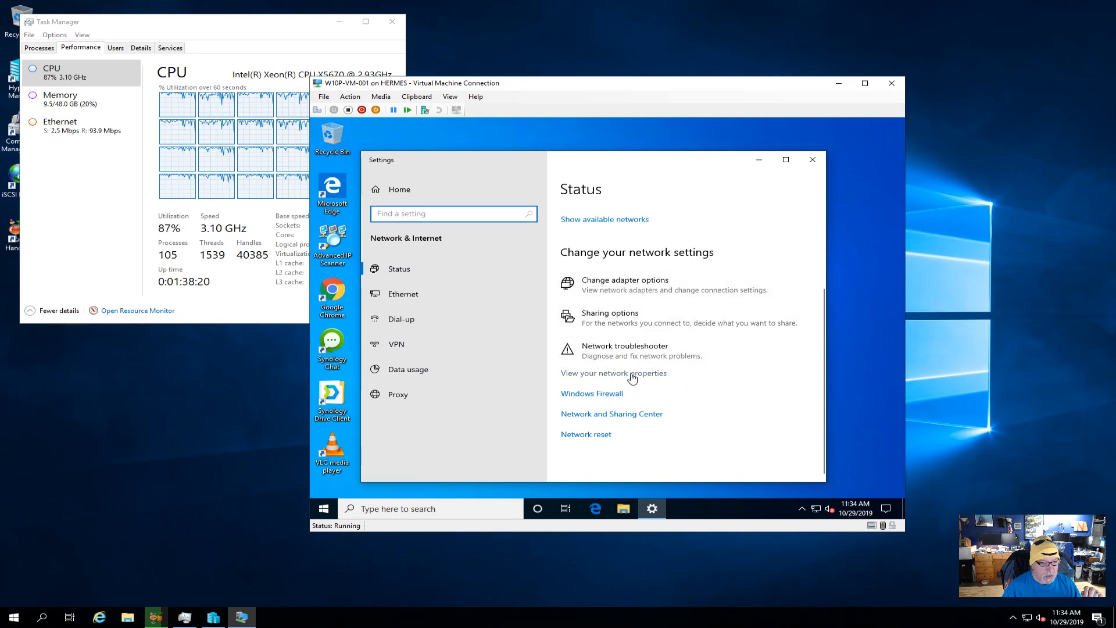
{"action": "left_click", "coordinate": [632, 373]}
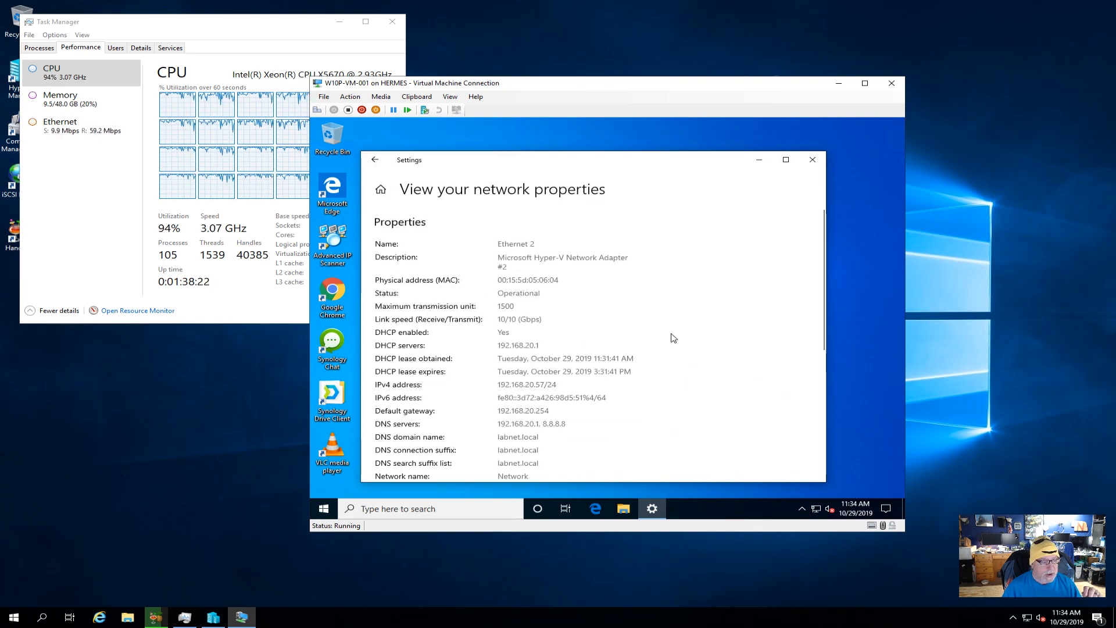
{"action": "scroll", "coordinate": [676, 337], "scroll_direction": "down", "scroll_amount": 2}
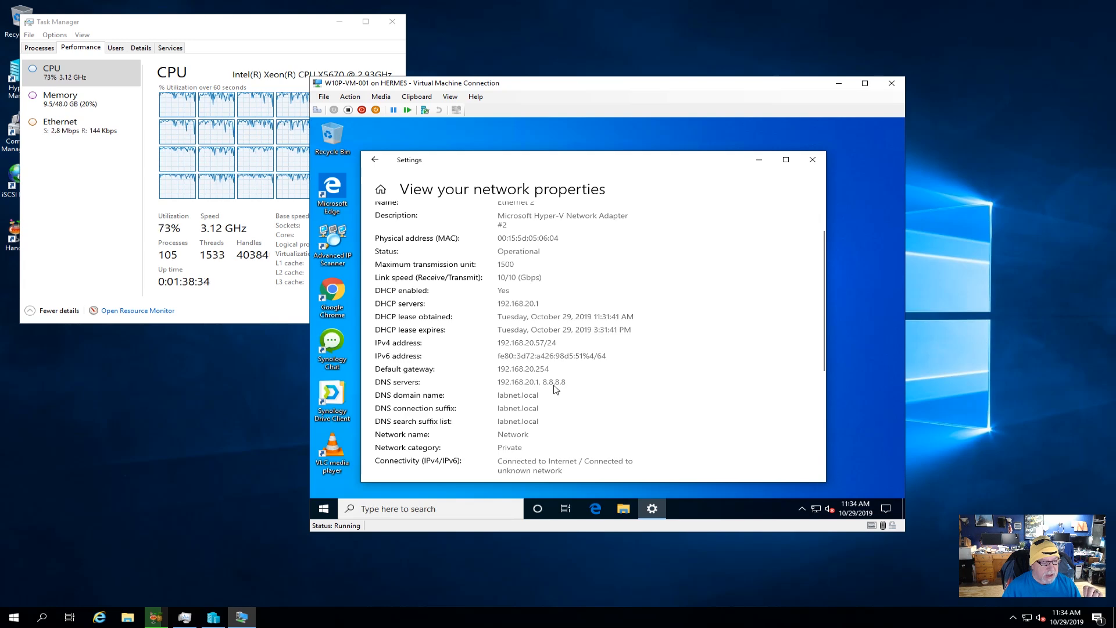
{"action": "left_click", "coordinate": [813, 160]}
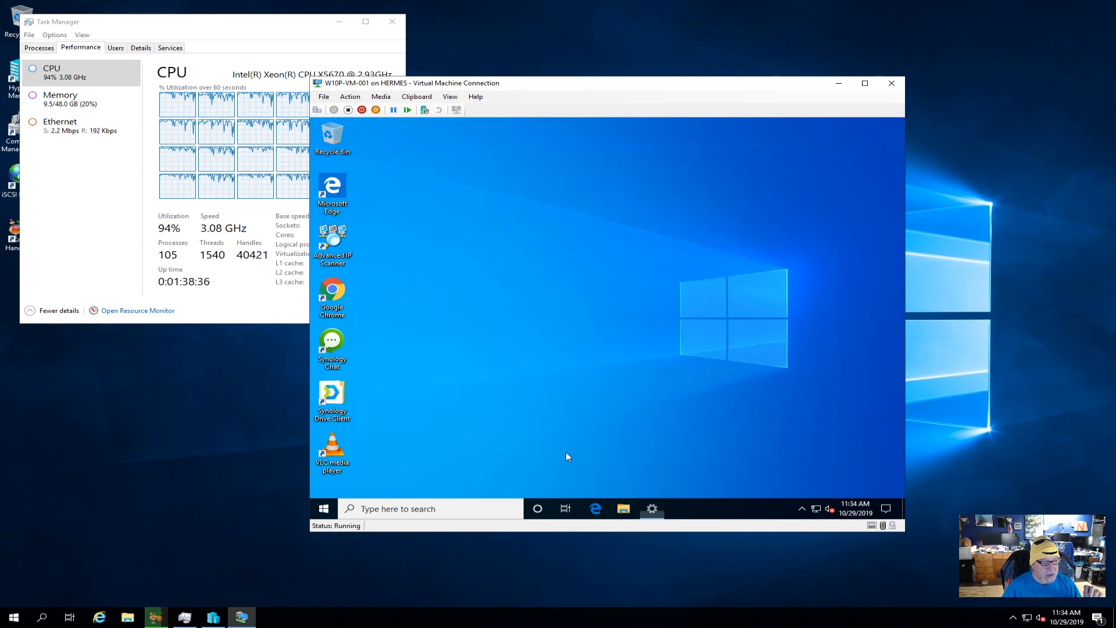
Open Command Prompt as administrator in the Windows 10 VM and allow it to make changes
{"action": "left_click", "coordinate": [323, 509]}
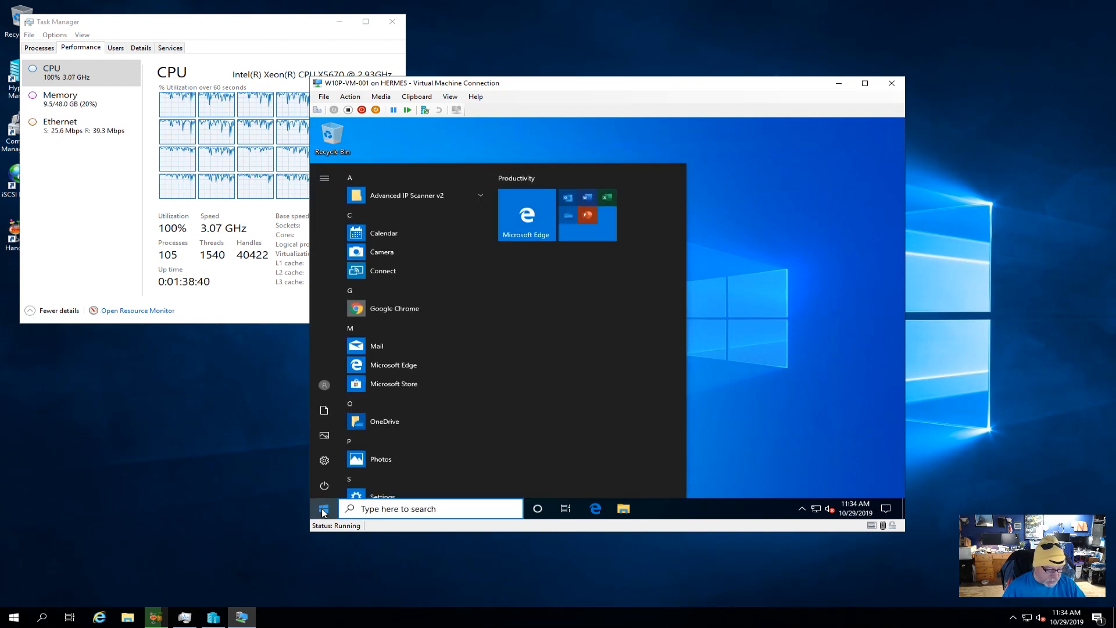
{"action": "type", "text": "cmd"}
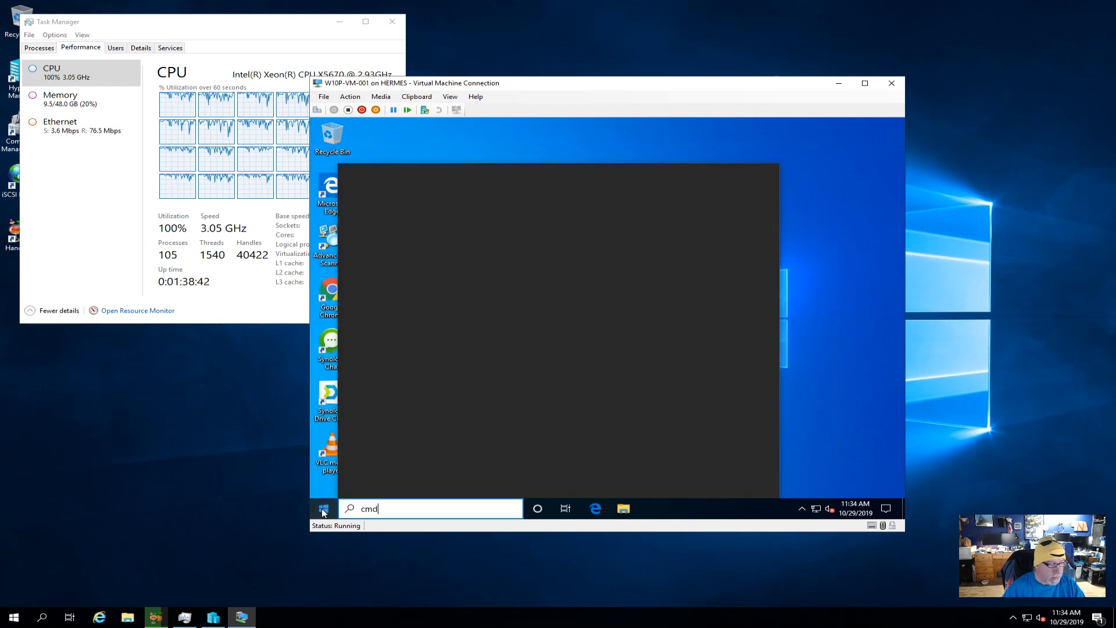
{"action": "right_click", "coordinate": [422, 227]}
{"action": "left_click", "coordinate": [459, 240]}
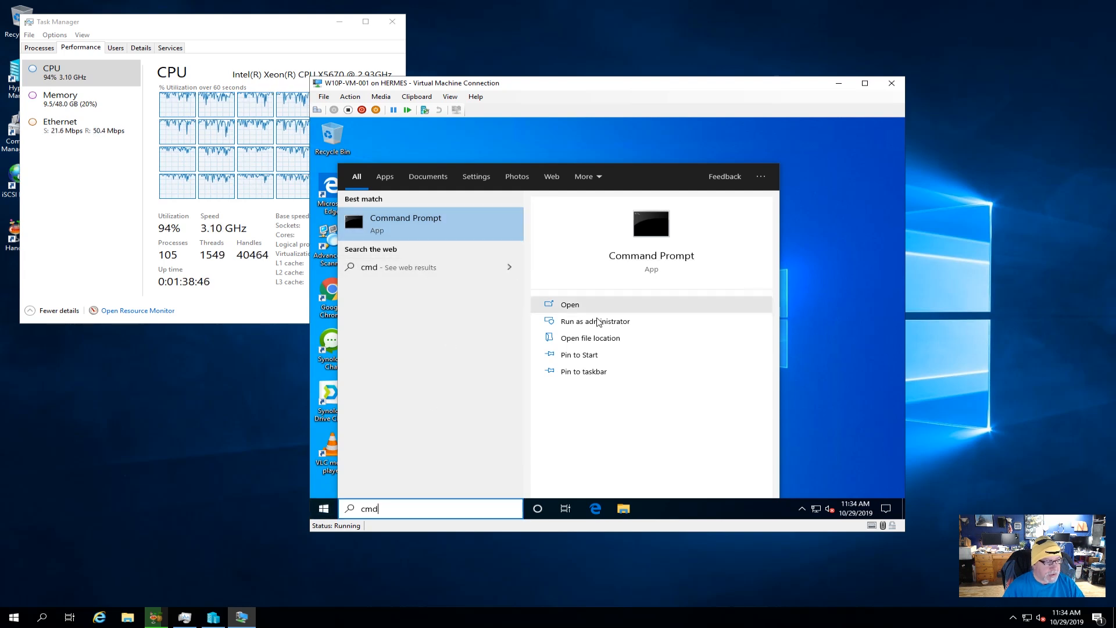
{"action": "left_click", "coordinate": [602, 321]}
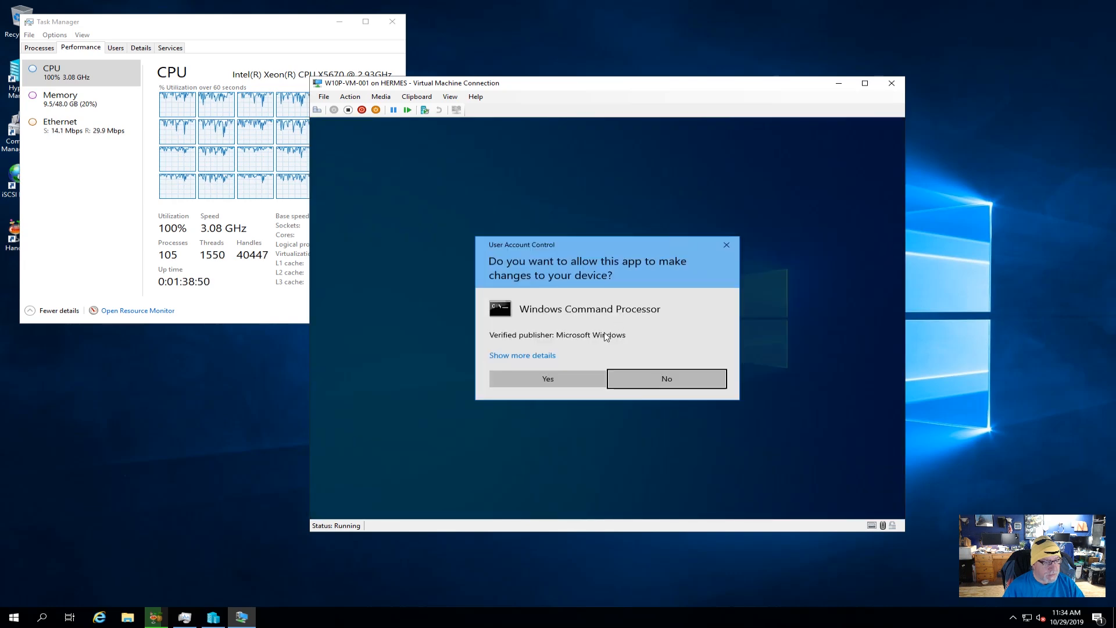
{"action": "left_click", "coordinate": [571, 381]}
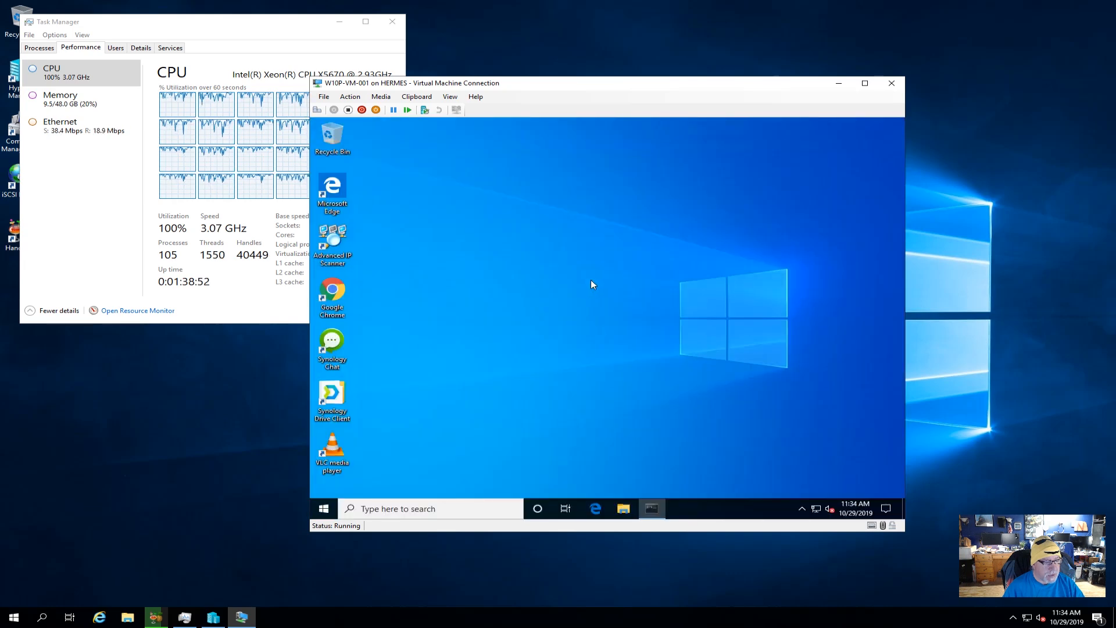
Test the VM's internet connectivity and name resolution by running "ping google.com" in Command Prompt
{"action": "left_click", "coordinate": [540, 277]}
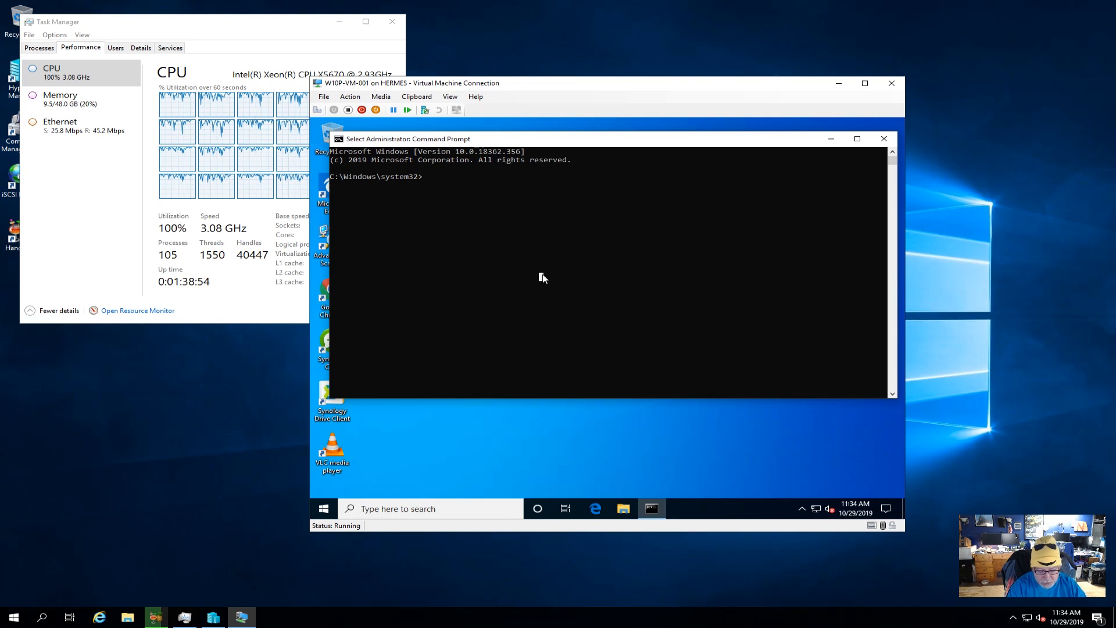
{"action": "key", "text": "Escape"}
{"action": "type", "text": "ping "}
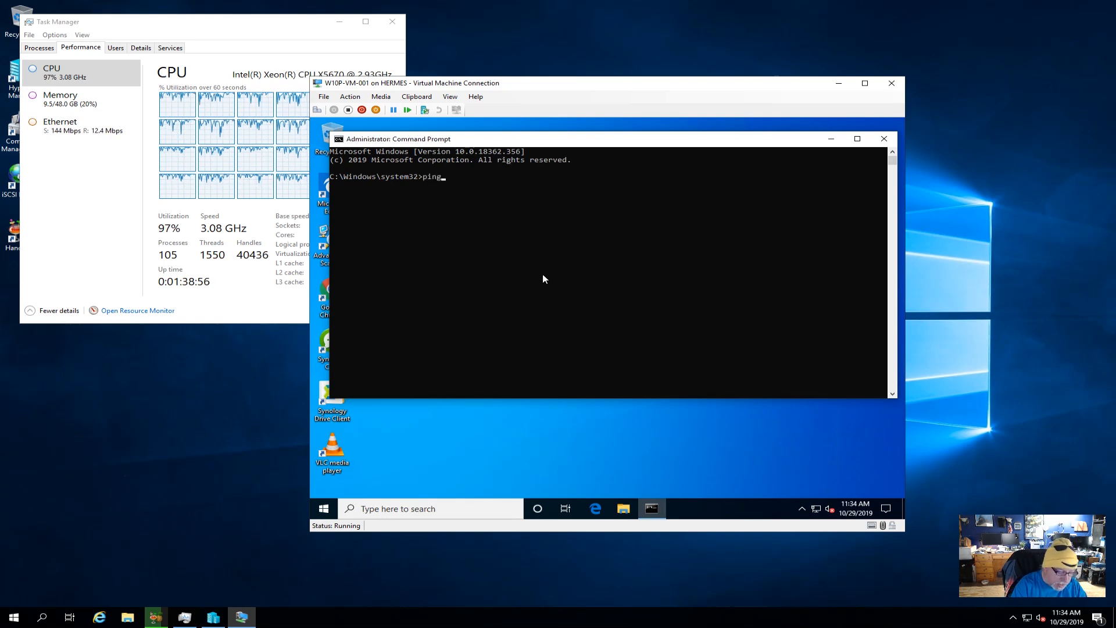
{"action": "type", "text": "google.com"}
{"action": "key", "text": "Return"}
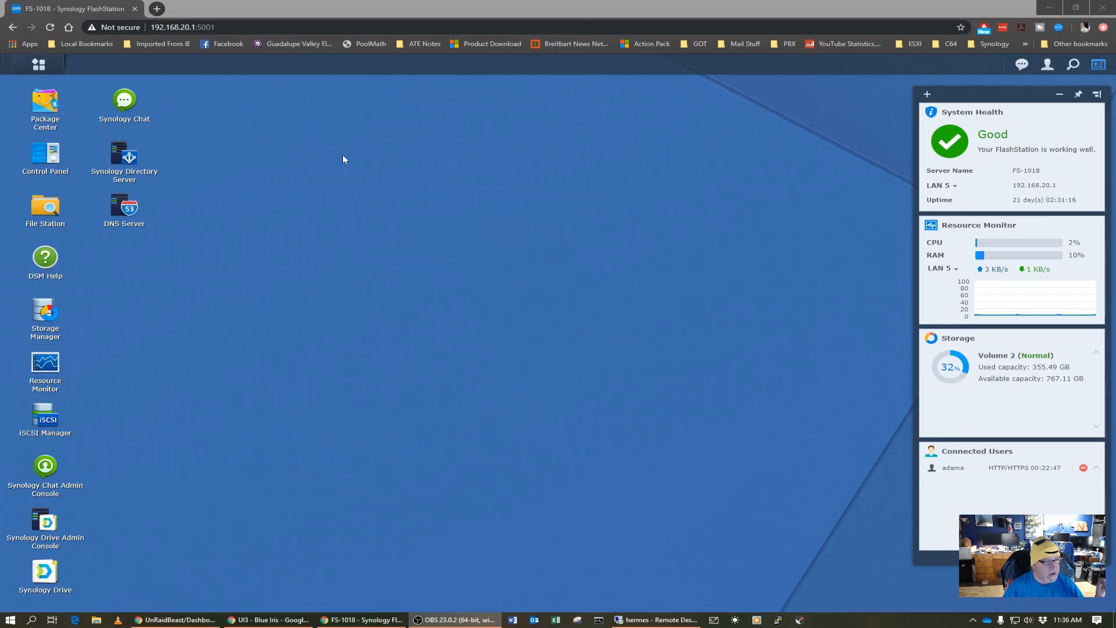
Switch to the NAS, start the Synology Directory Server setup and set the domain name to LABNET.LOCAL
{"action": "left_click", "coordinate": [130, 155]}
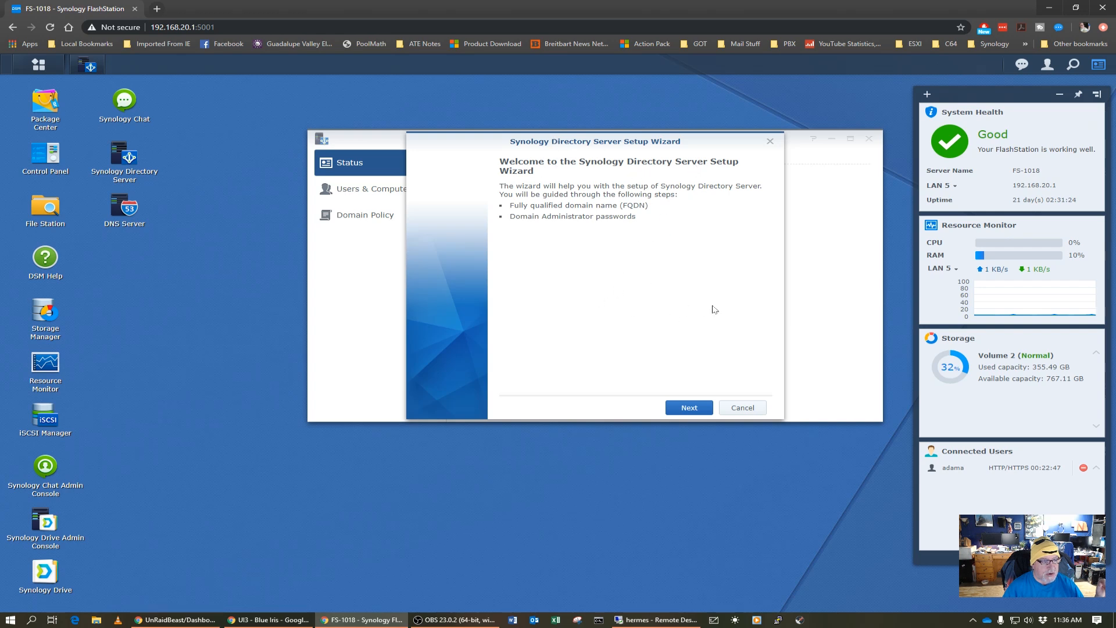
{"action": "left_click", "coordinate": [684, 407]}
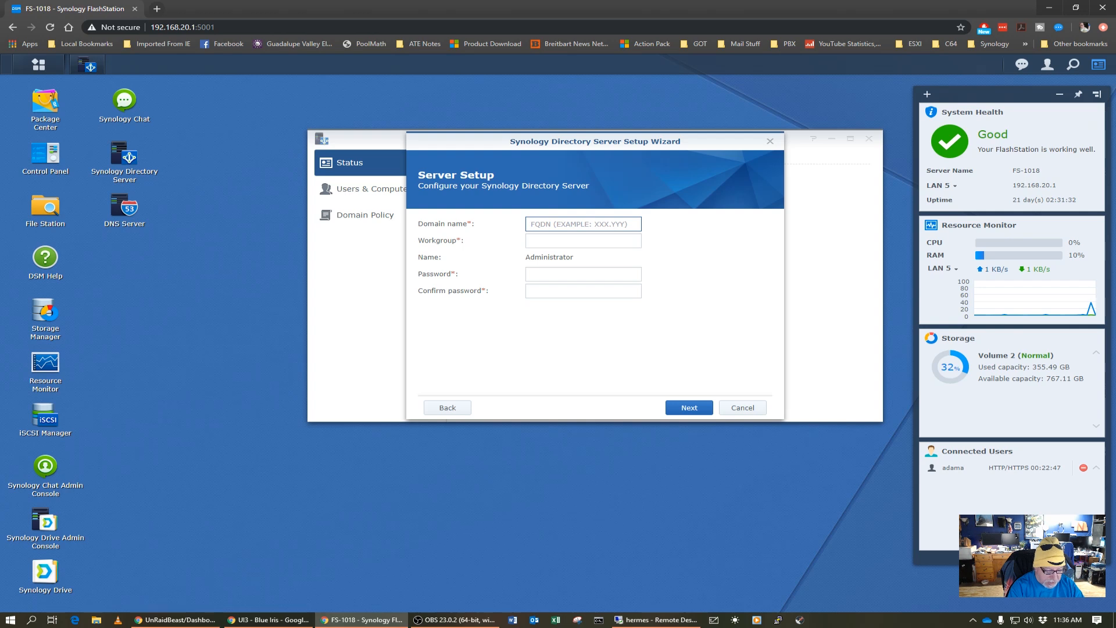
{"action": "type", "text": "LA"}
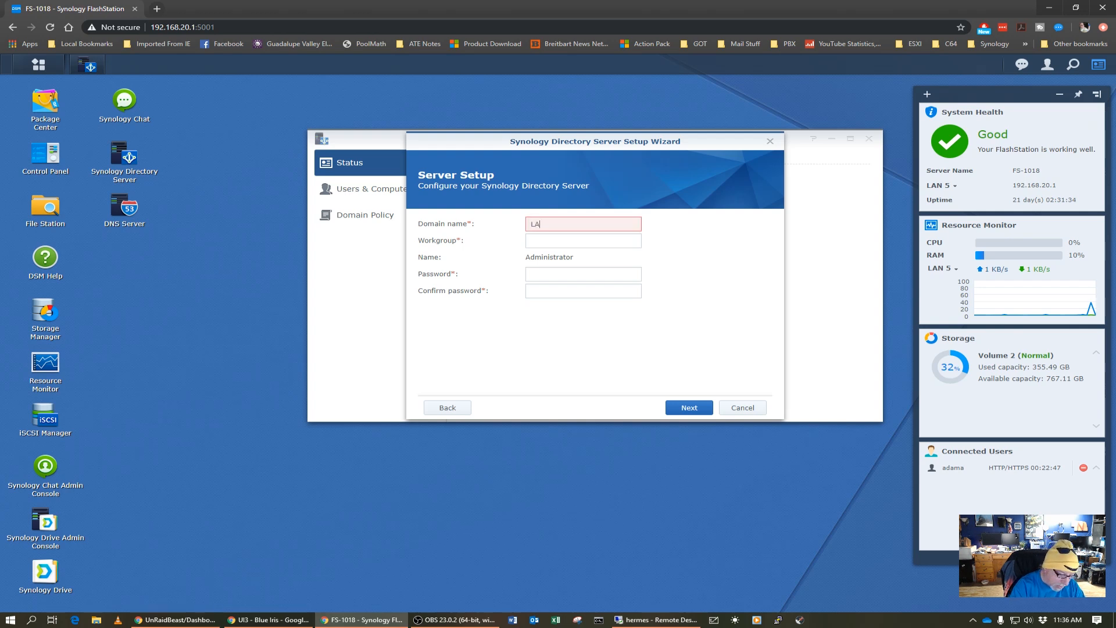
{"action": "type", "text": "B"}
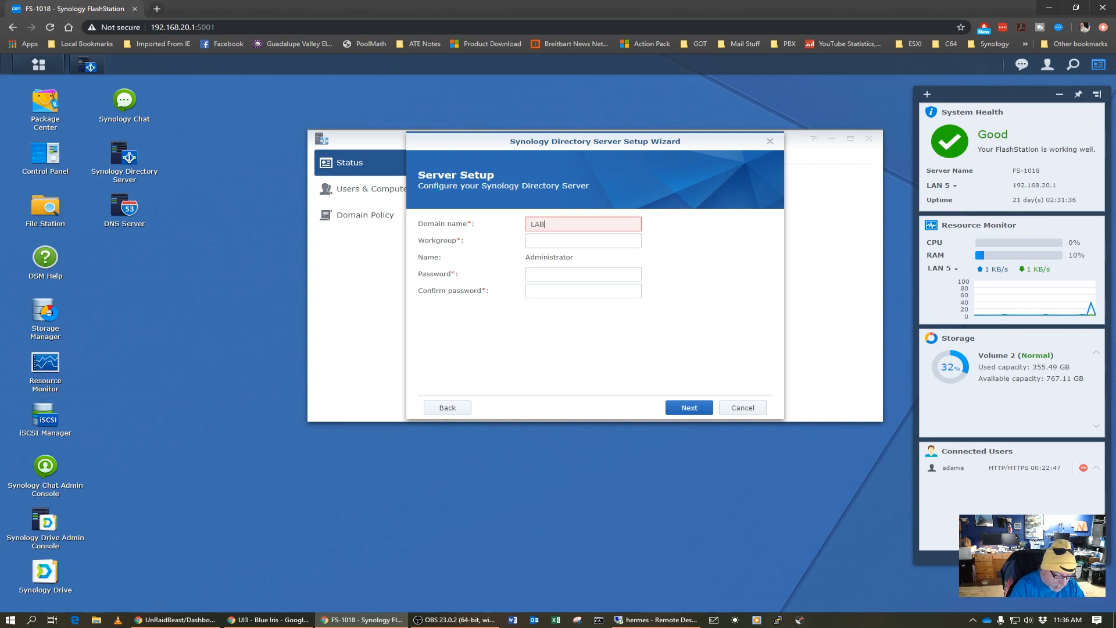
{"action": "type", "text": "NET.L"}
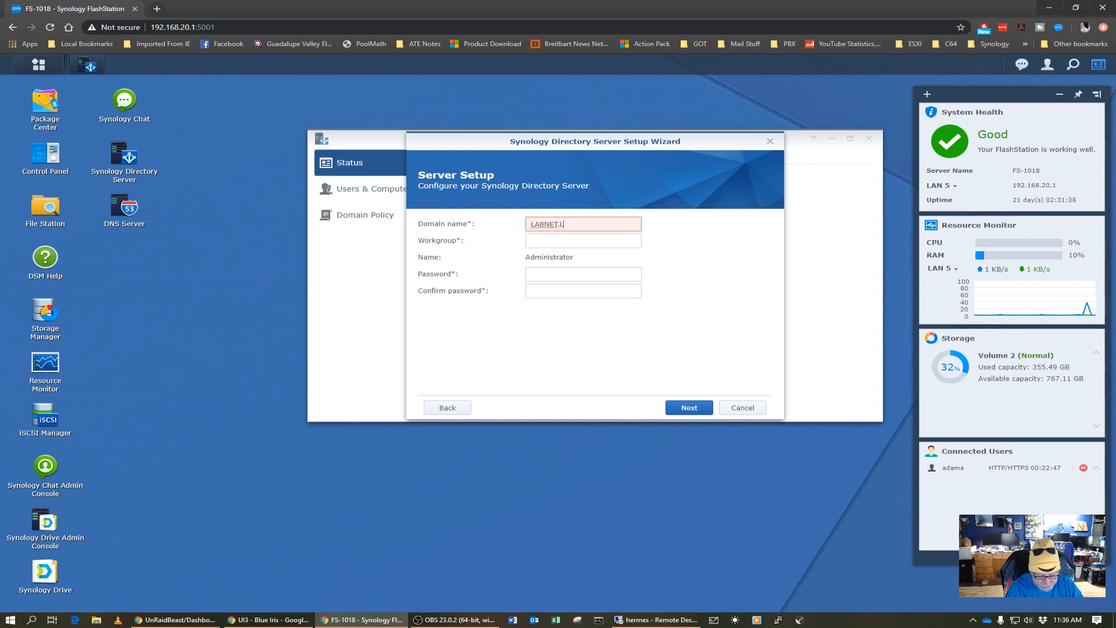
{"action": "type", "text": "OCAL"}
{"action": "key", "text": "Tab"}
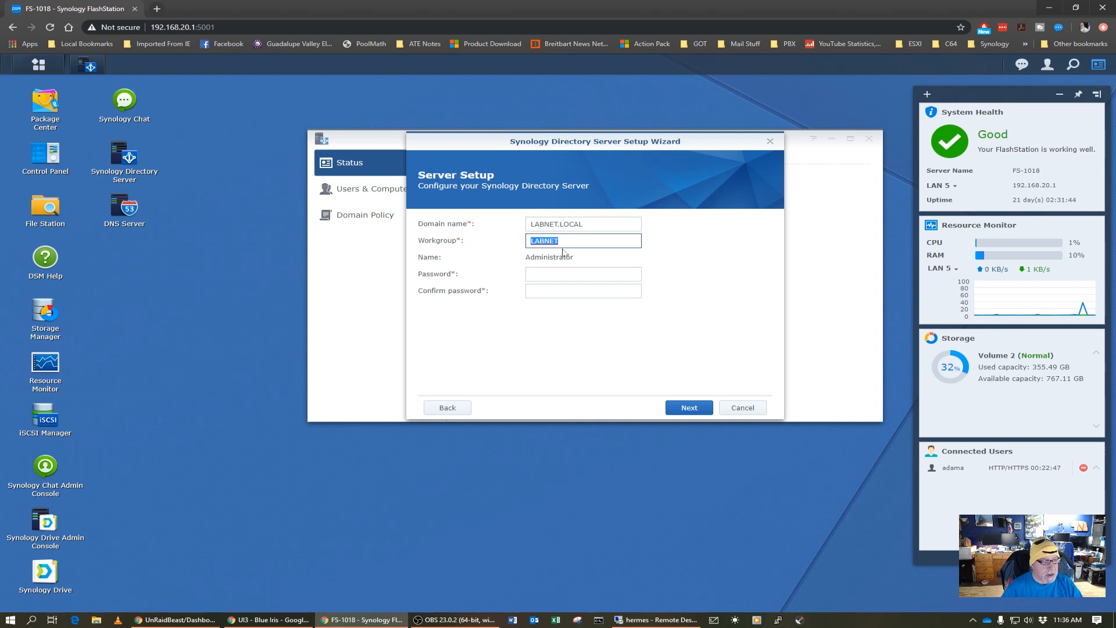
Keep the LABNET workgroup, enter and confirm the domain Administrator password, and apply the directory server settings
{"action": "key", "text": "Tab"}
{"action": "left_click", "coordinate": [616, 273]}
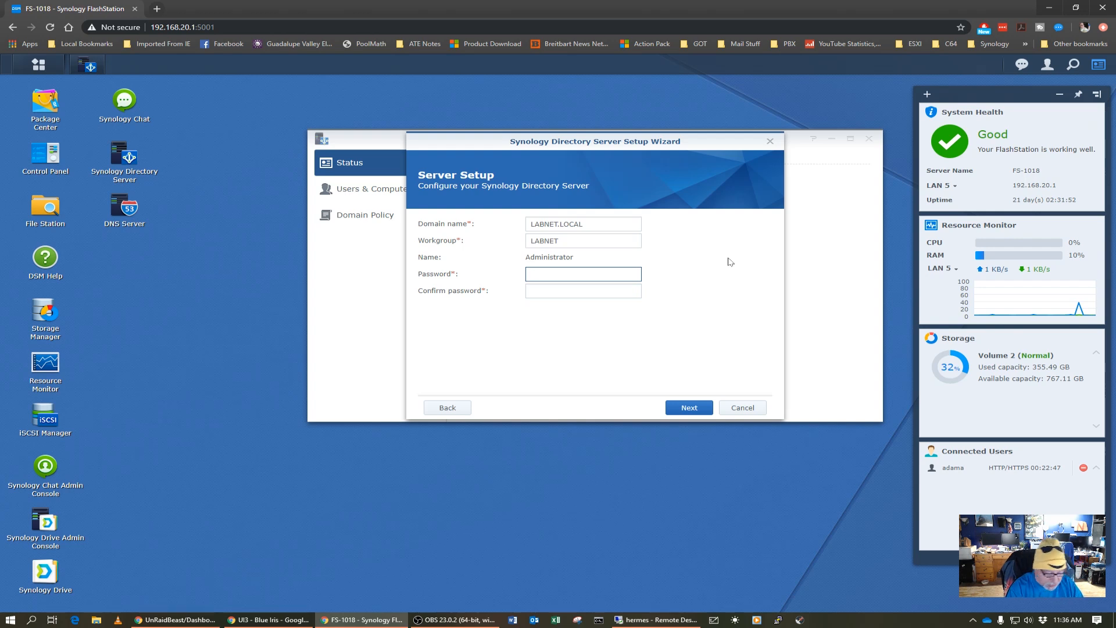
{"action": "type", "text": "********"}
{"action": "key", "text": "Tab"}
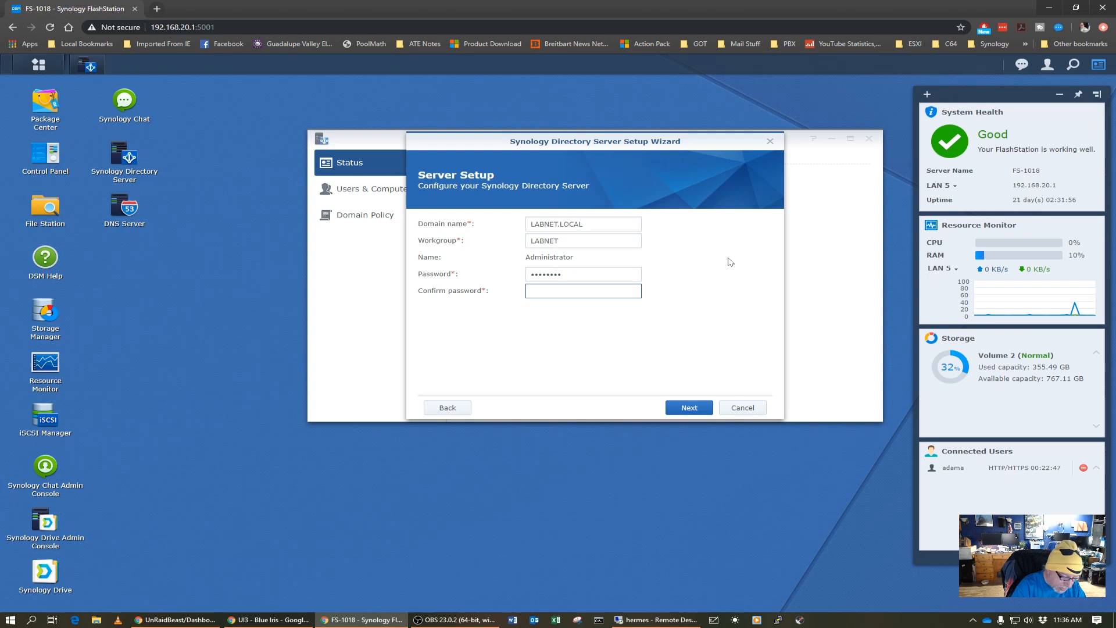
{"action": "type", "text": "********"}
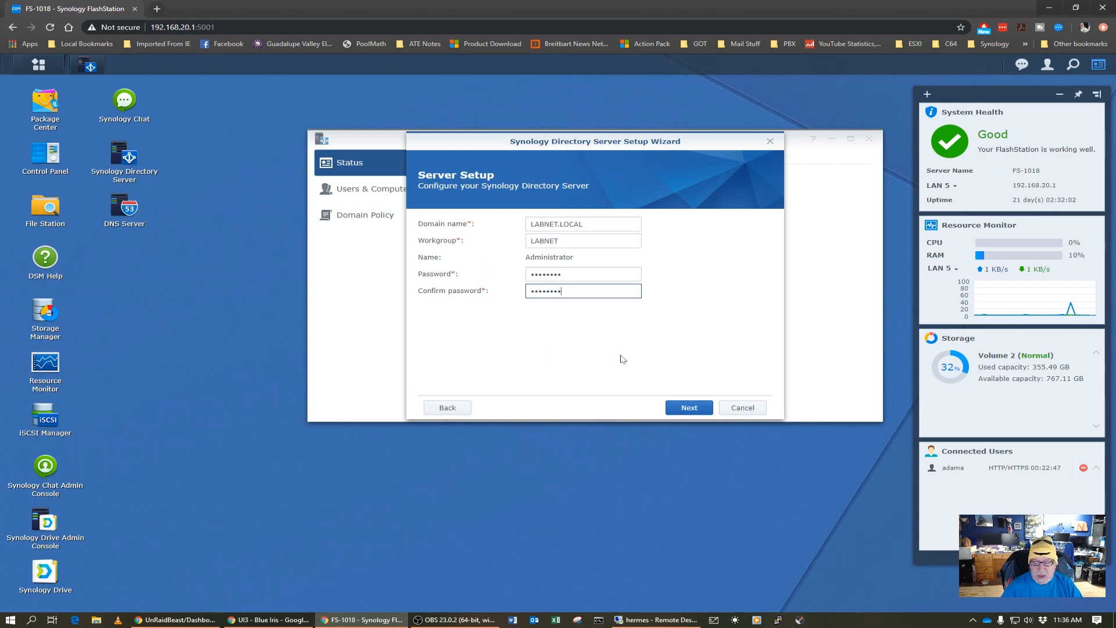
{"action": "left_click", "coordinate": [677, 408]}
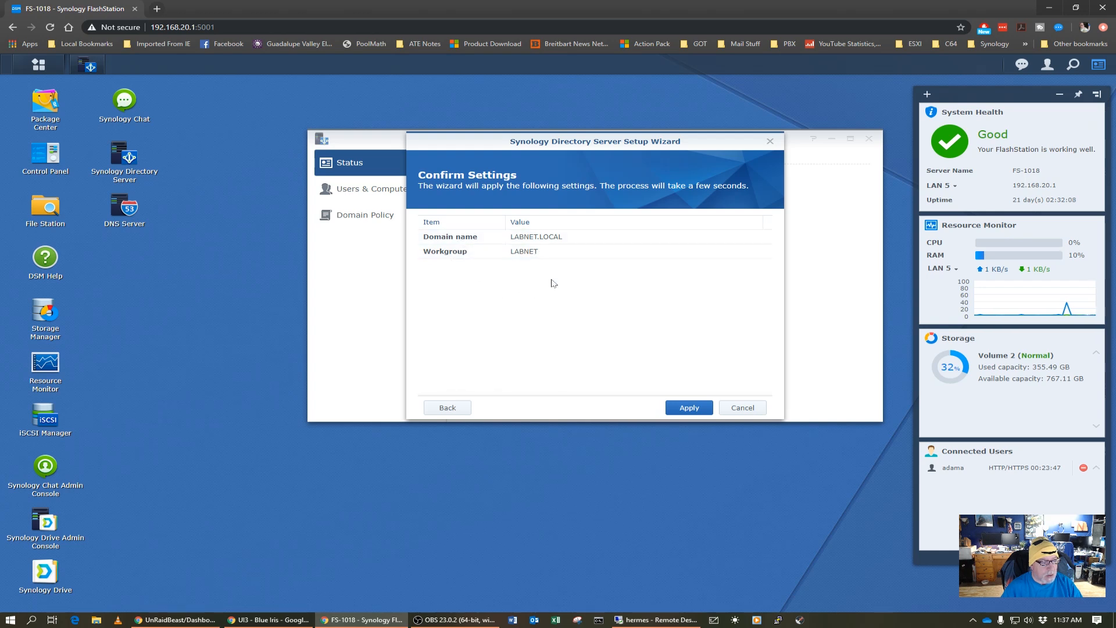
{"action": "left_click", "coordinate": [681, 406]}
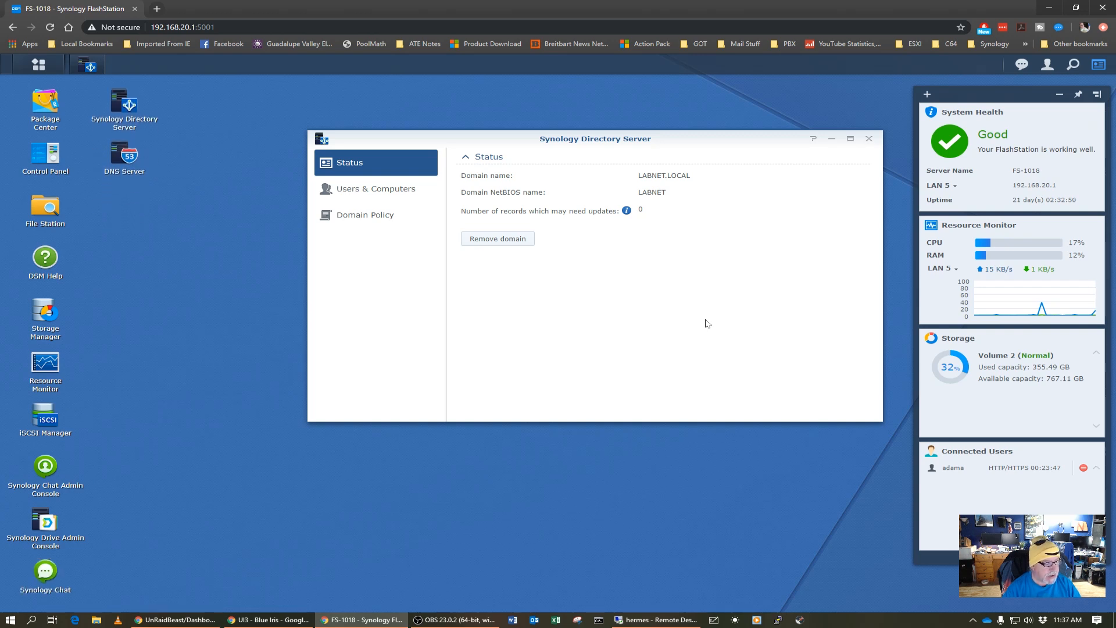
Look through the Users, Computers and Domain Controllers containers of LABNET.LOCAL, widening the Name column to read full entries
{"action": "left_click", "coordinate": [343, 199]}
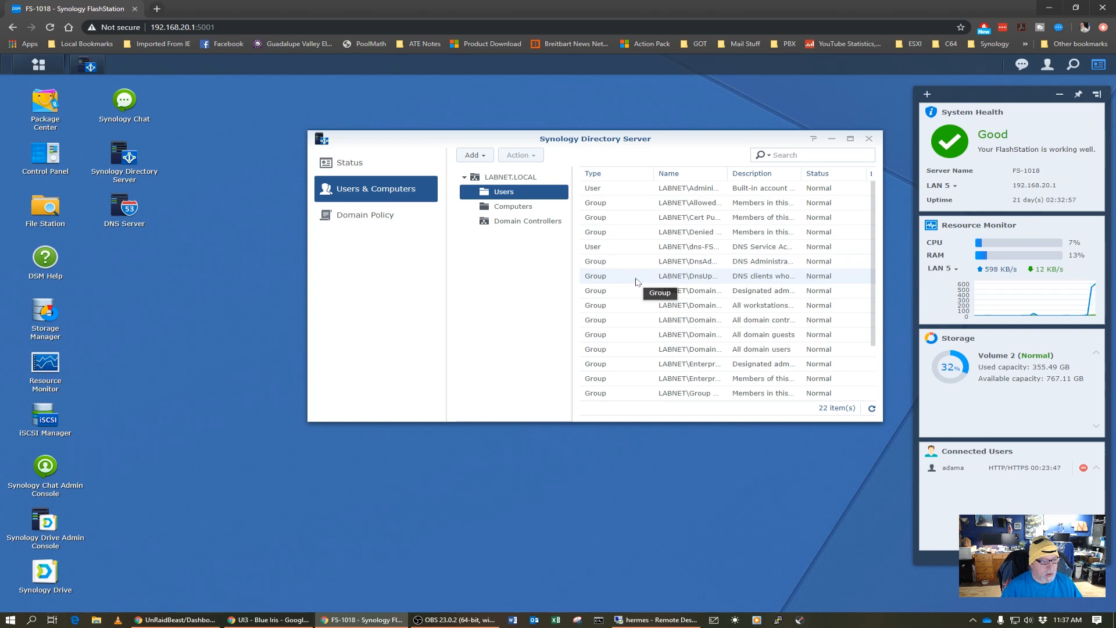
{"action": "left_click", "coordinate": [505, 206]}
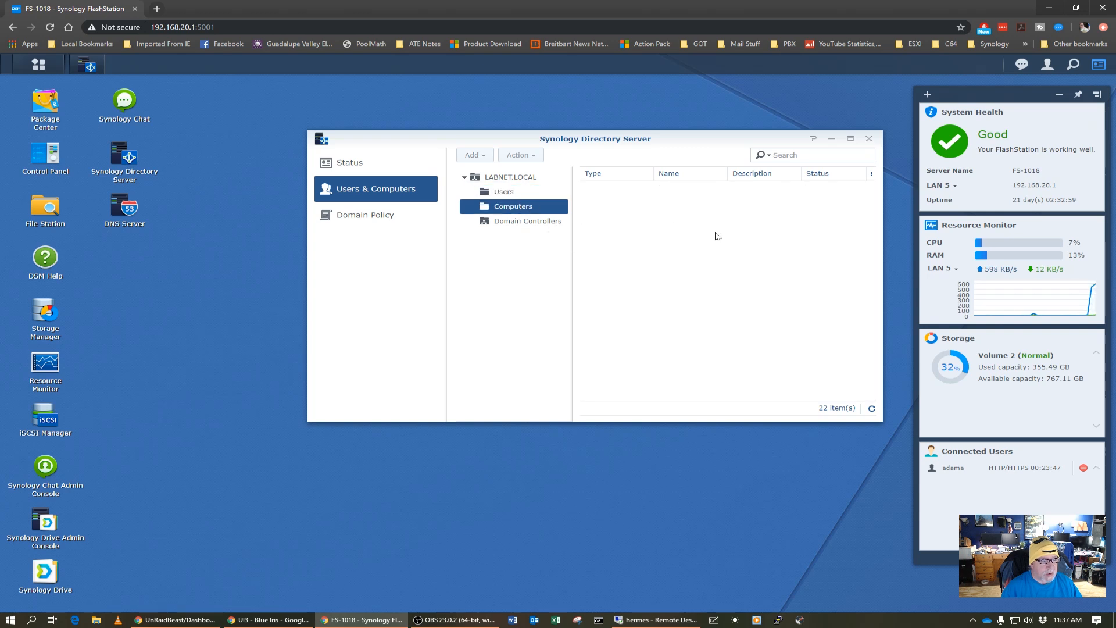
{"action": "left_click", "coordinate": [527, 221]}
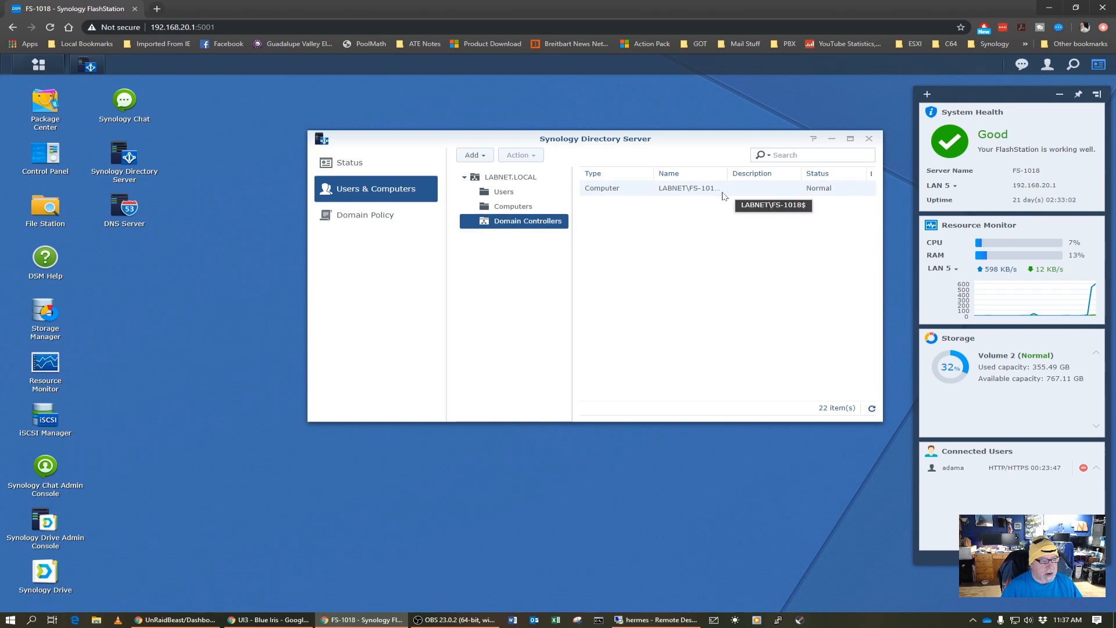
{"action": "left_click_drag", "start_coordinate": [727, 174], "coordinate": [758, 175]}
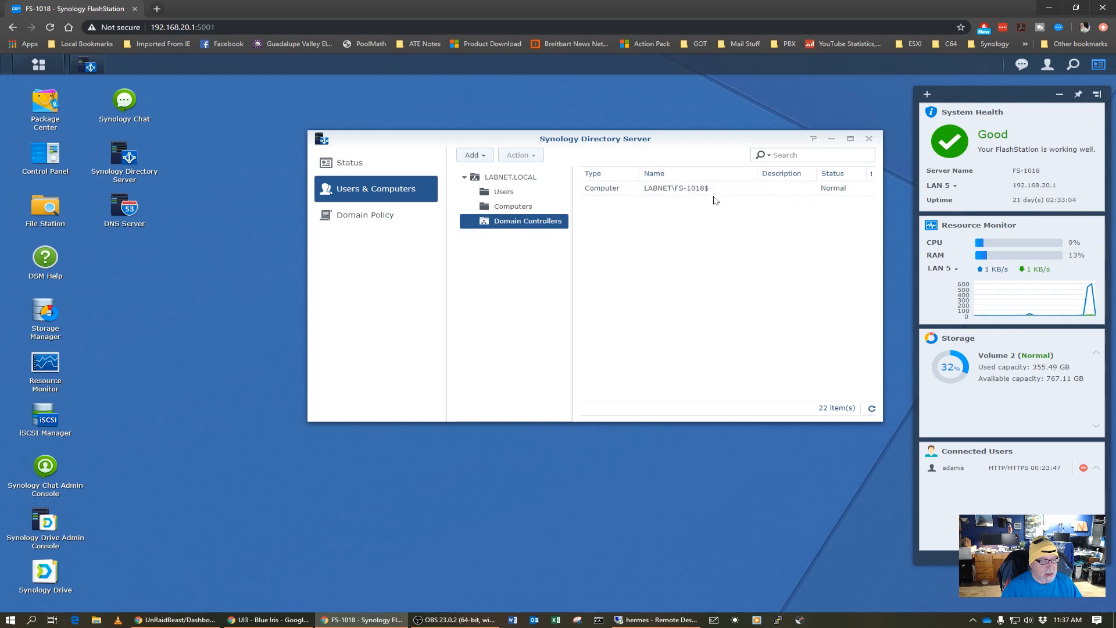
{"action": "left_click", "coordinate": [503, 194]}
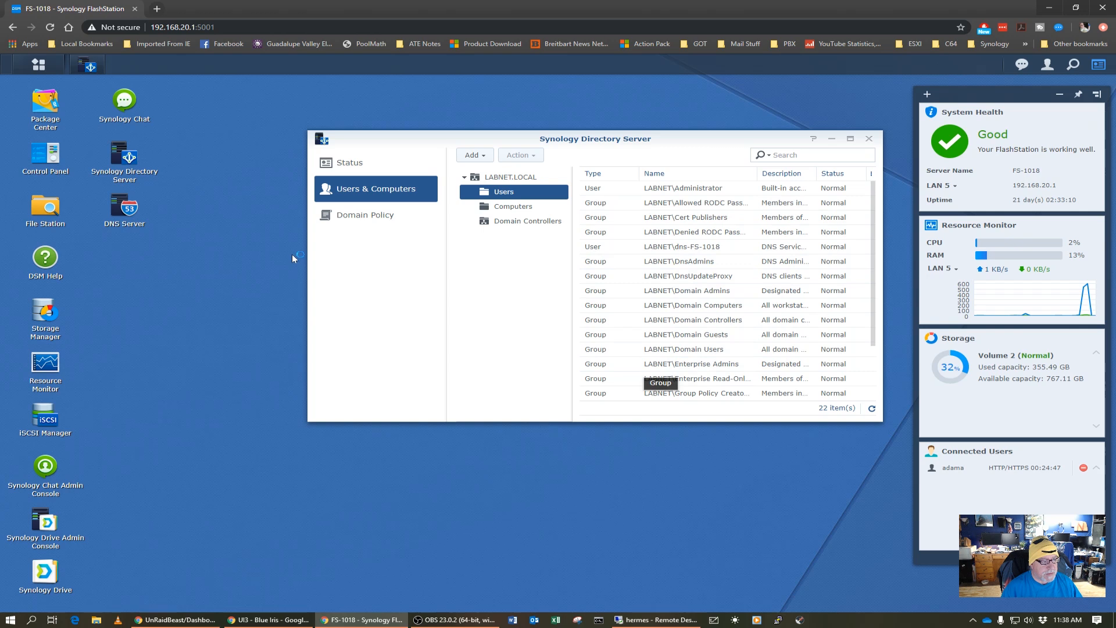
Review the domain's password and account lockout policies, apply them as they are and close Synology Directory Server
{"action": "left_click", "coordinate": [356, 216]}
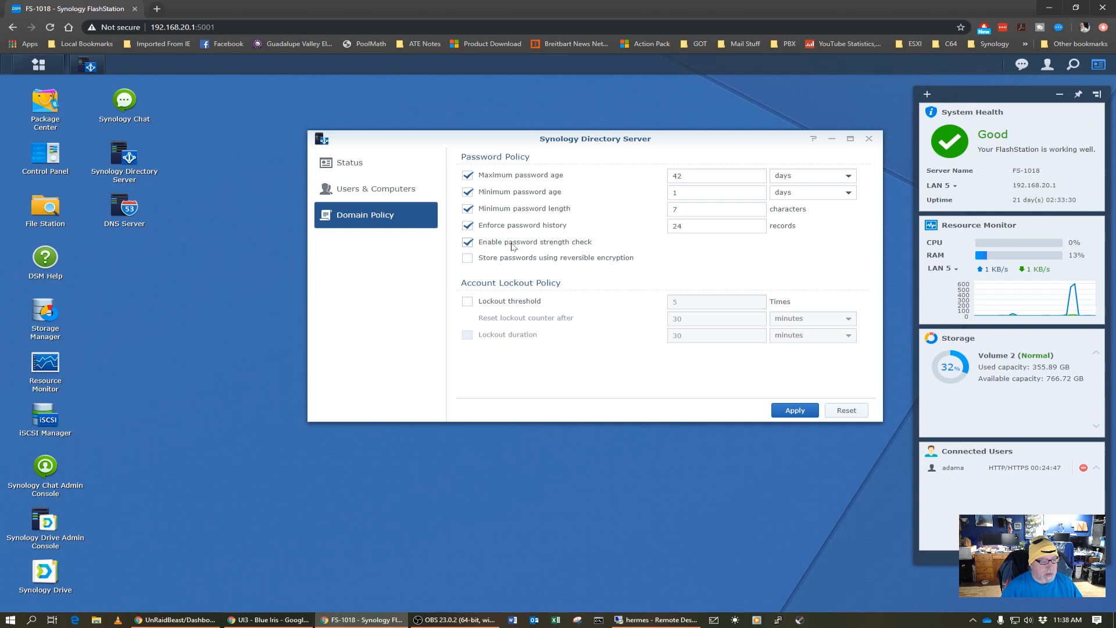
{"action": "left_click", "coordinate": [792, 410]}
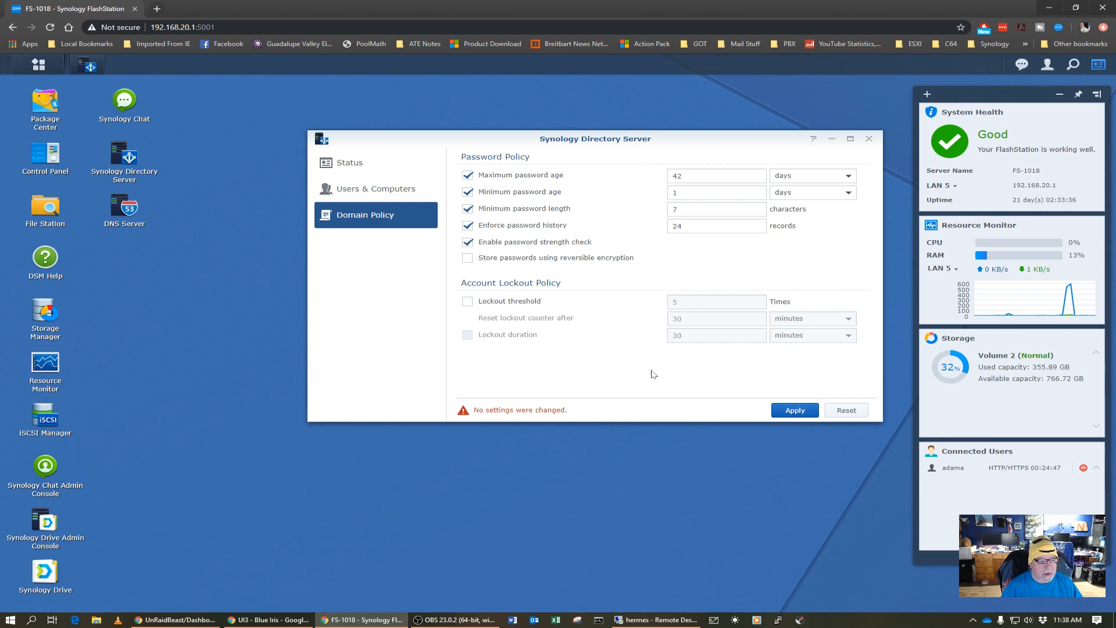
{"action": "left_click", "coordinate": [868, 139]}
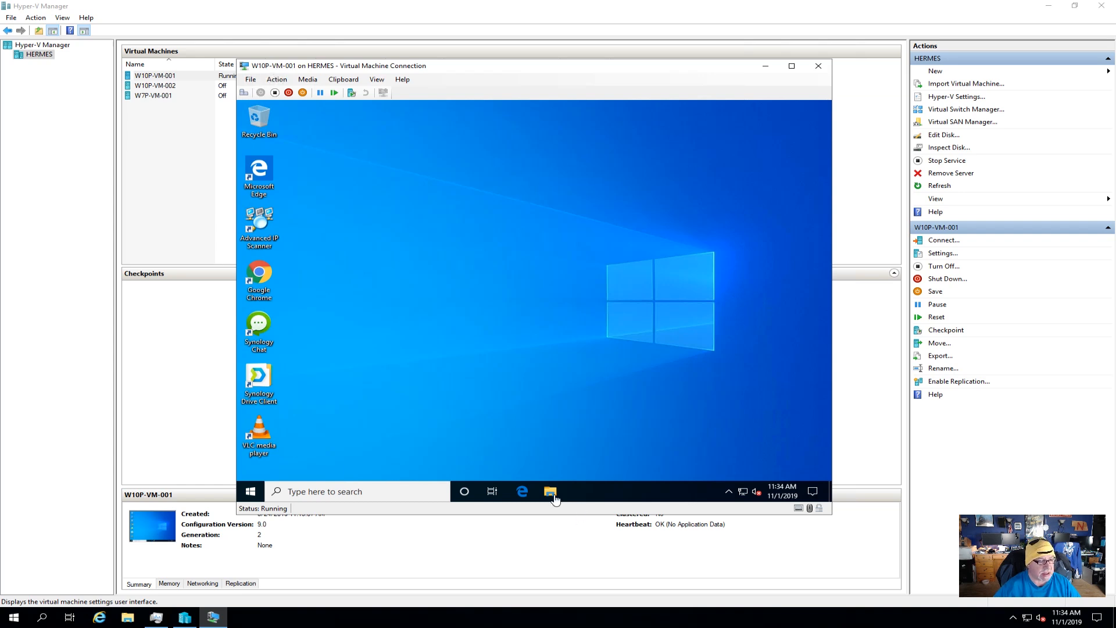
Open W10P-VM-001's computer name and domain settings and submit a change of its membership from workgroup to the labnet.local domain
{"action": "key", "text": "super+e"}
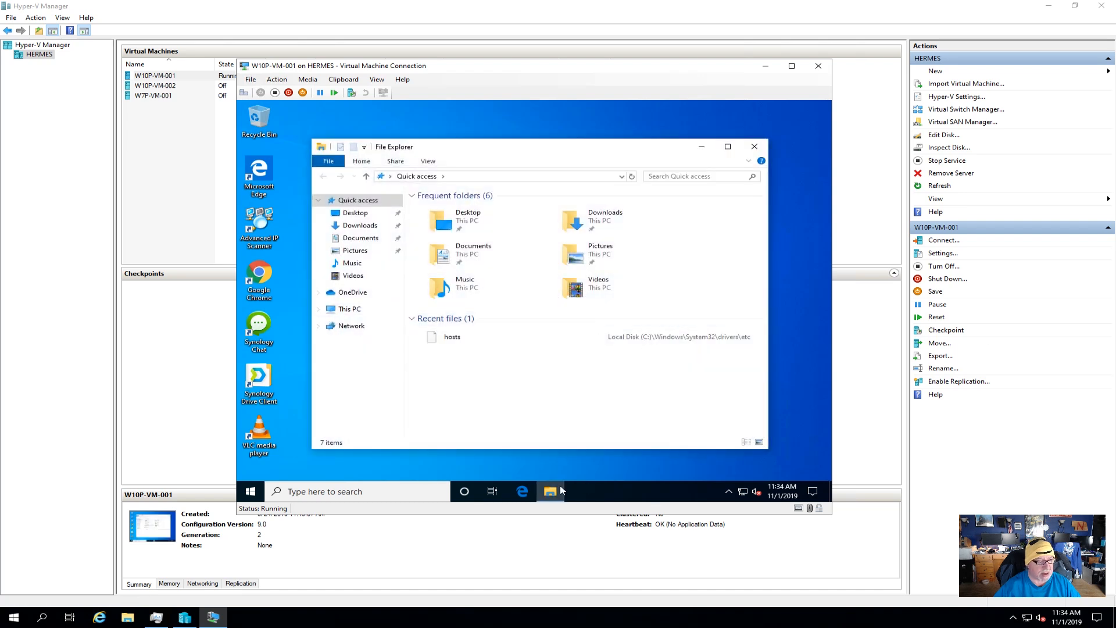
{"action": "right_click", "coordinate": [343, 313]}
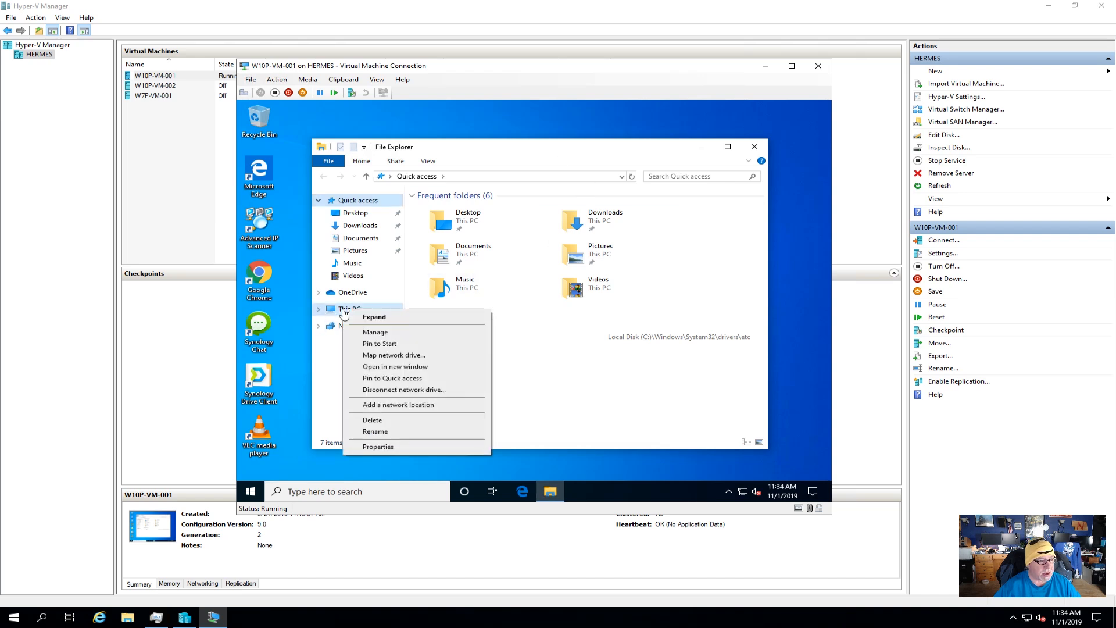
{"action": "left_click", "coordinate": [401, 451]}
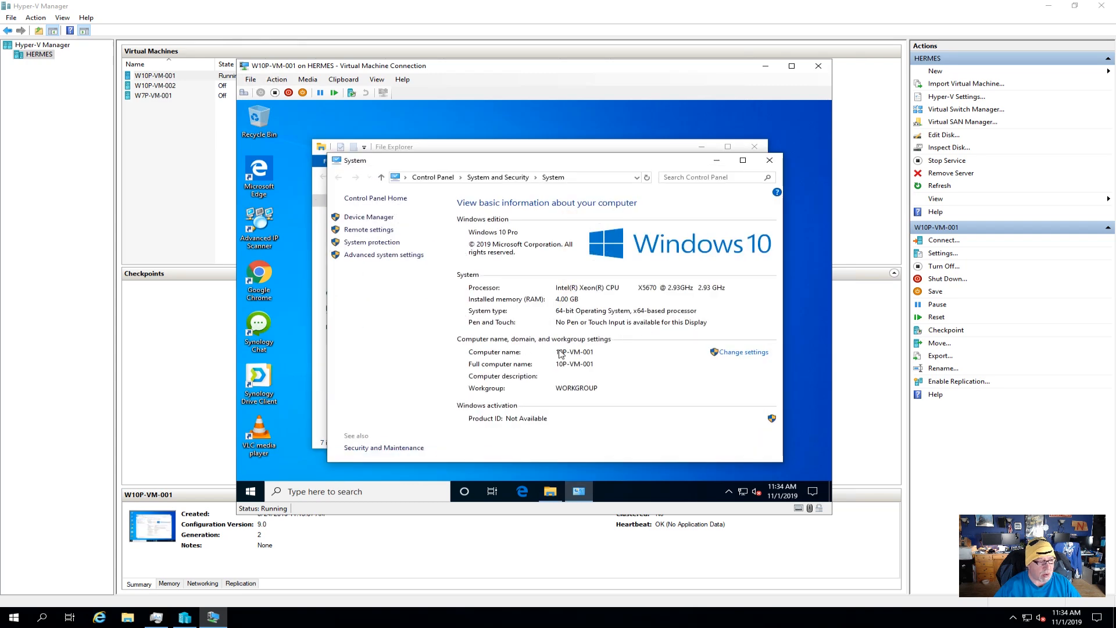
{"action": "left_click", "coordinate": [743, 355]}
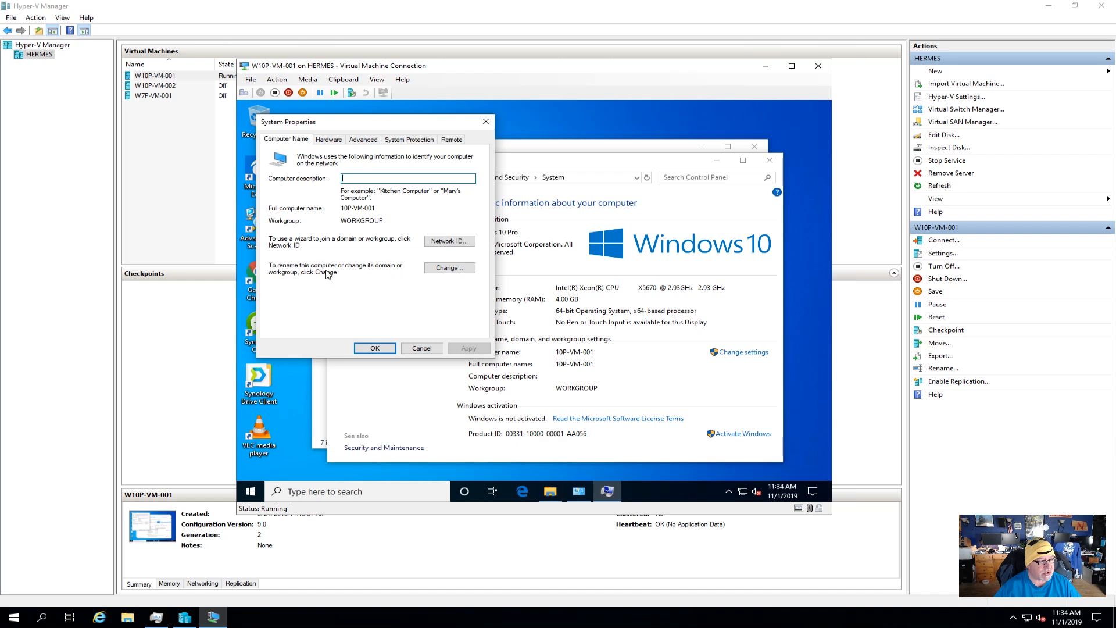
{"action": "left_click", "coordinate": [451, 270]}
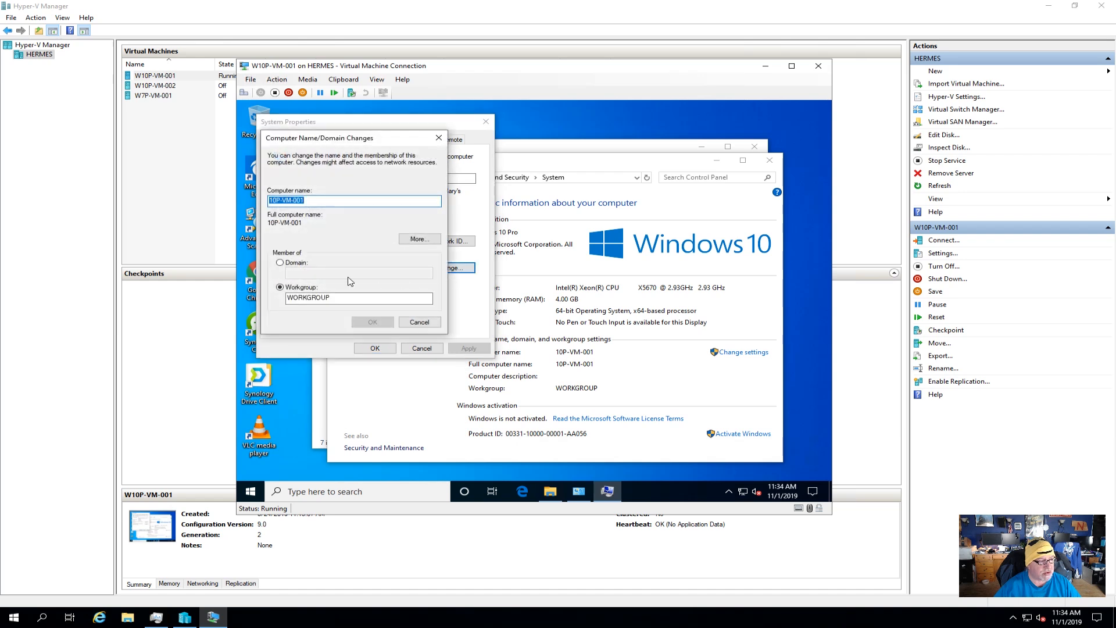
{"action": "left_click", "coordinate": [288, 266]}
{"action": "left_click", "coordinate": [305, 271]}
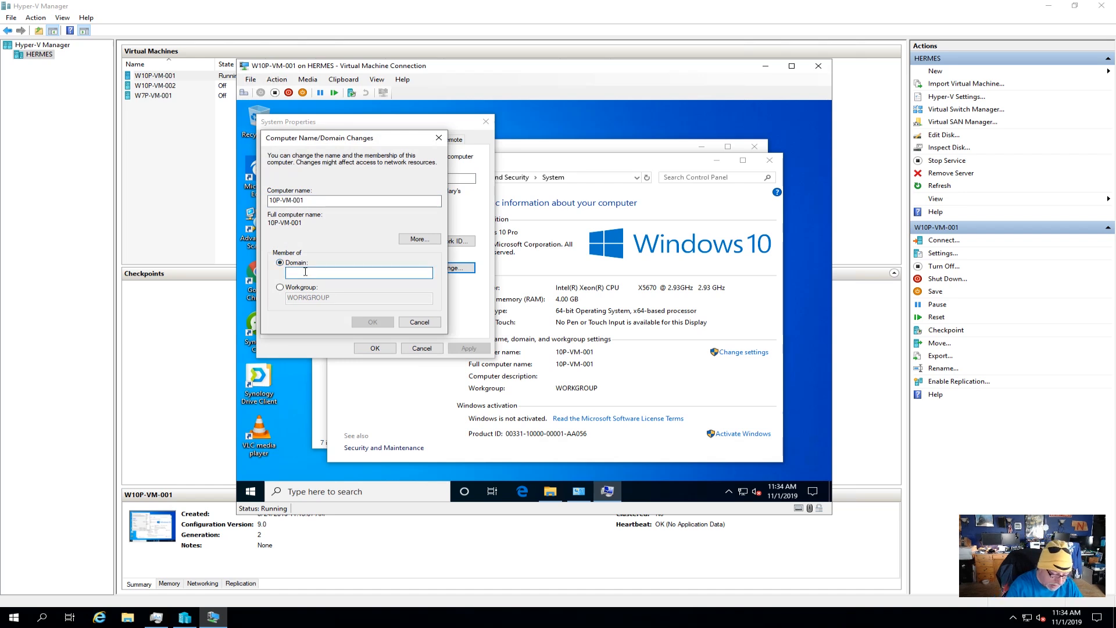
{"action": "type", "text": "labnet.lo"}
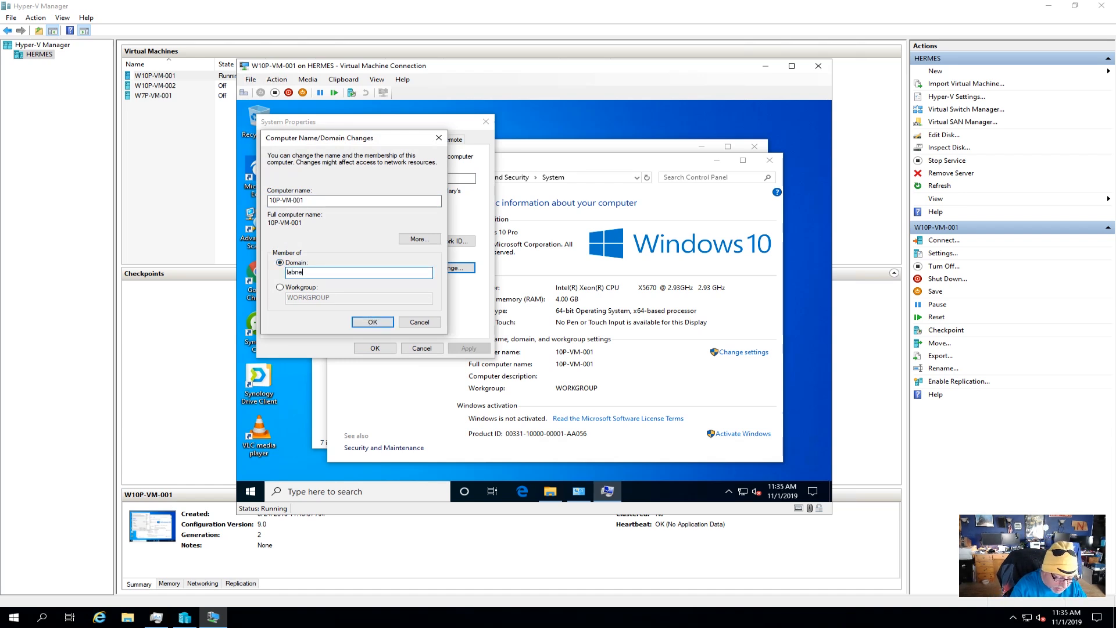
{"action": "type", "text": "cal"}
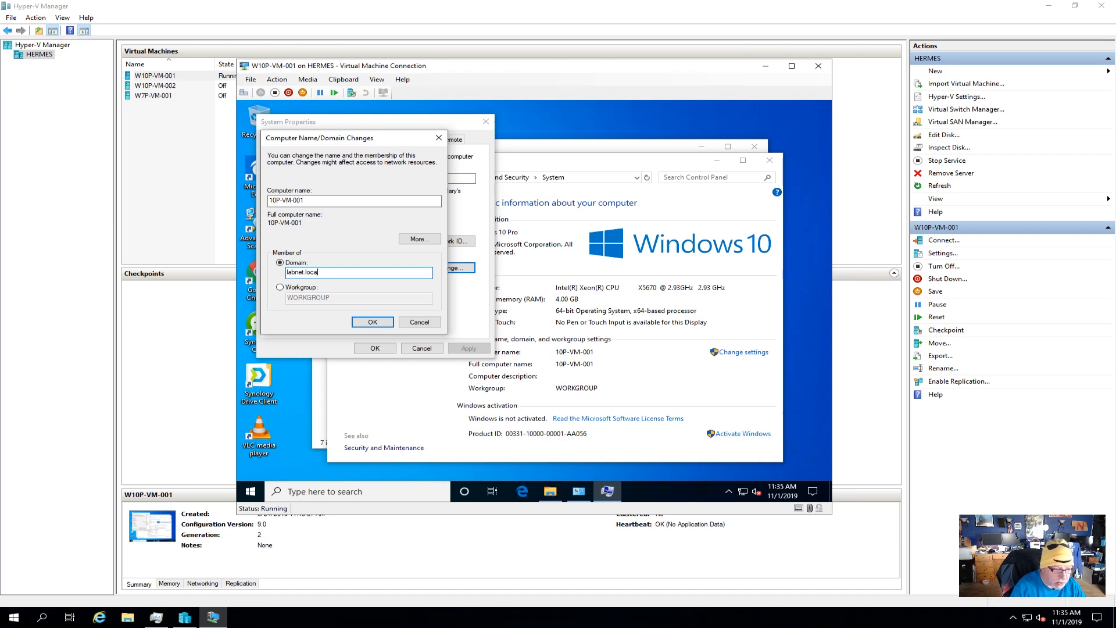
{"action": "left_click", "coordinate": [369, 321]}
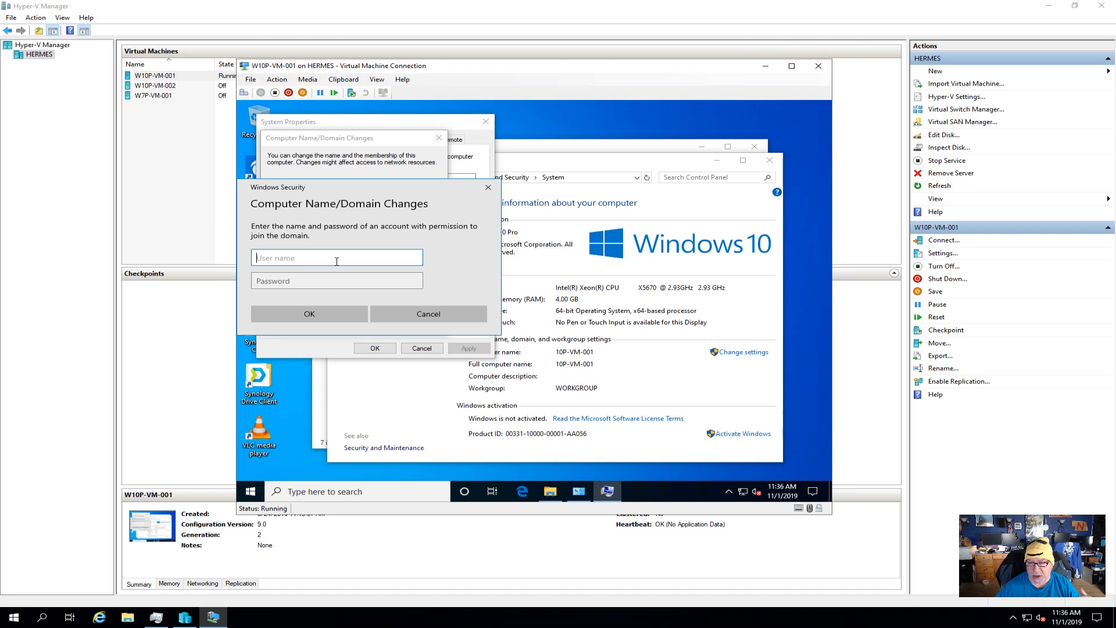
Authorize the domain join with the administrator account and its password, and dismiss the welcome message
{"action": "type", "text": "administrator"}
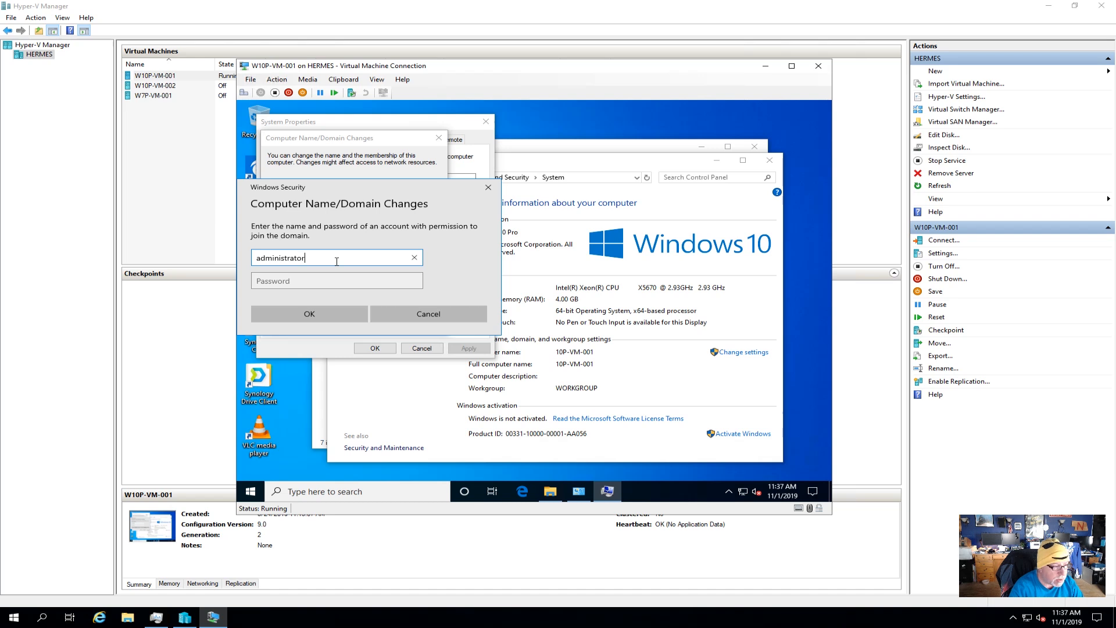
{"action": "key", "text": "Tab"}
{"action": "type", "text": "••••••••"}
{"action": "left_click", "coordinate": [331, 318]}
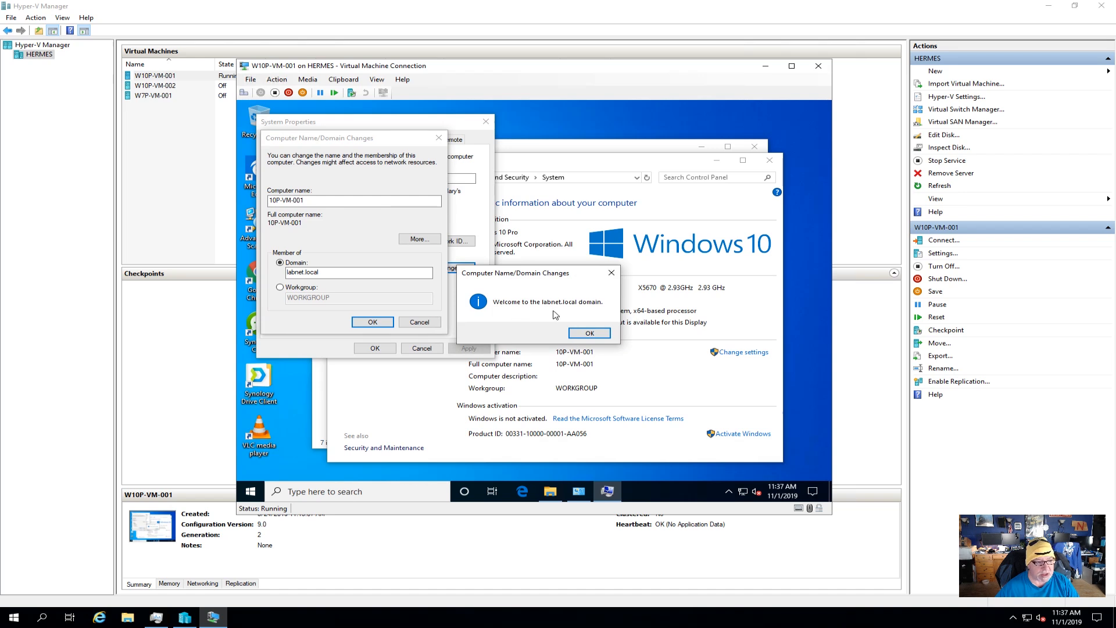
{"action": "left_click", "coordinate": [588, 332]}
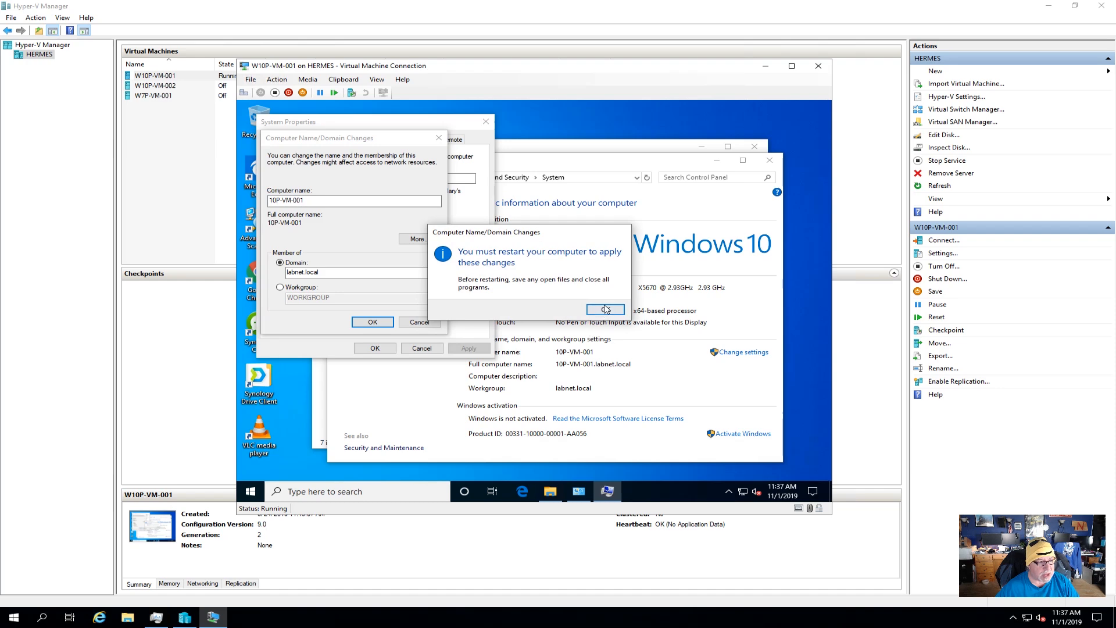
Acknowledge the restart notice, close System Properties and restart W10P-VM-001 immediately
{"action": "left_click", "coordinate": [598, 311]}
{"action": "left_click", "coordinate": [392, 352]}
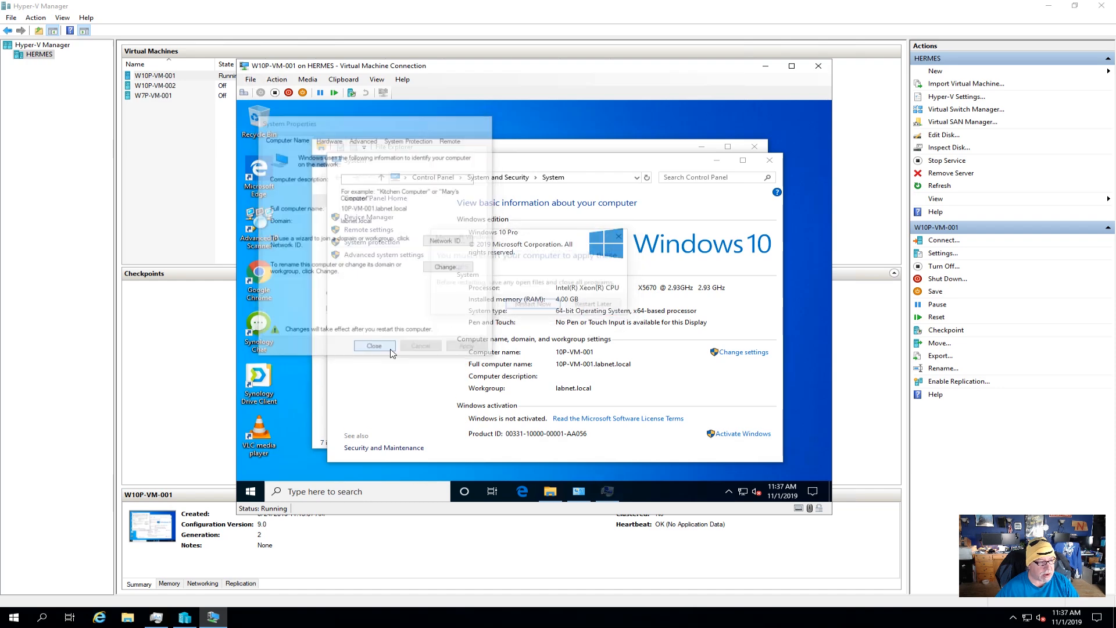
{"action": "left_click", "coordinate": [548, 308]}
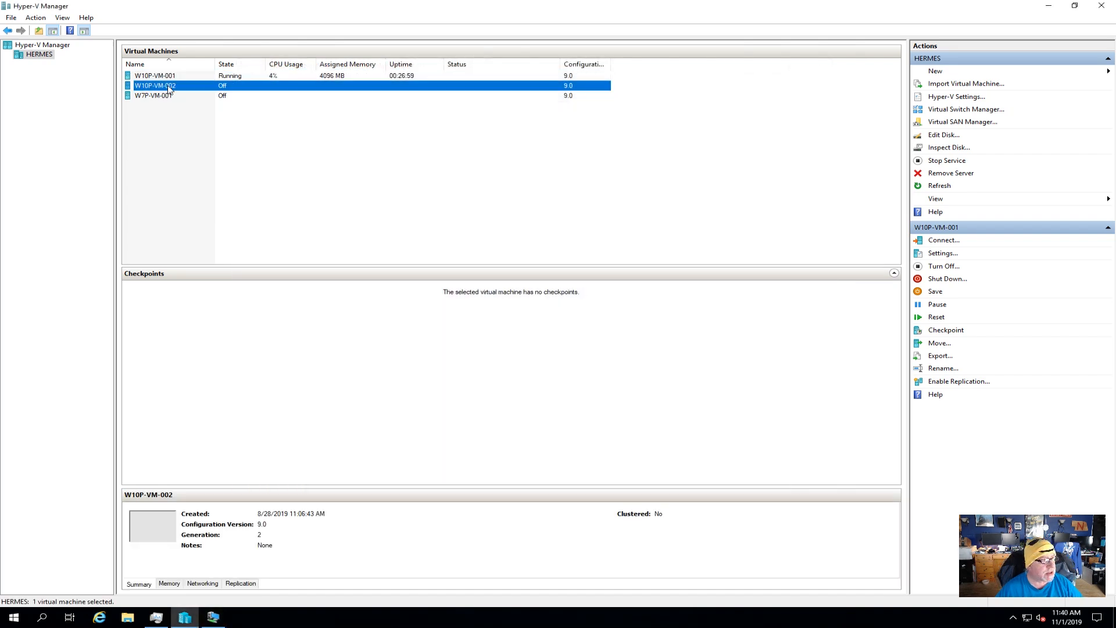
Connect to W10P-VM-002 and start it, bring up its sign-in screen and minimize the W10P-VM-001 connection window
{"action": "right_click", "coordinate": [168, 86]}
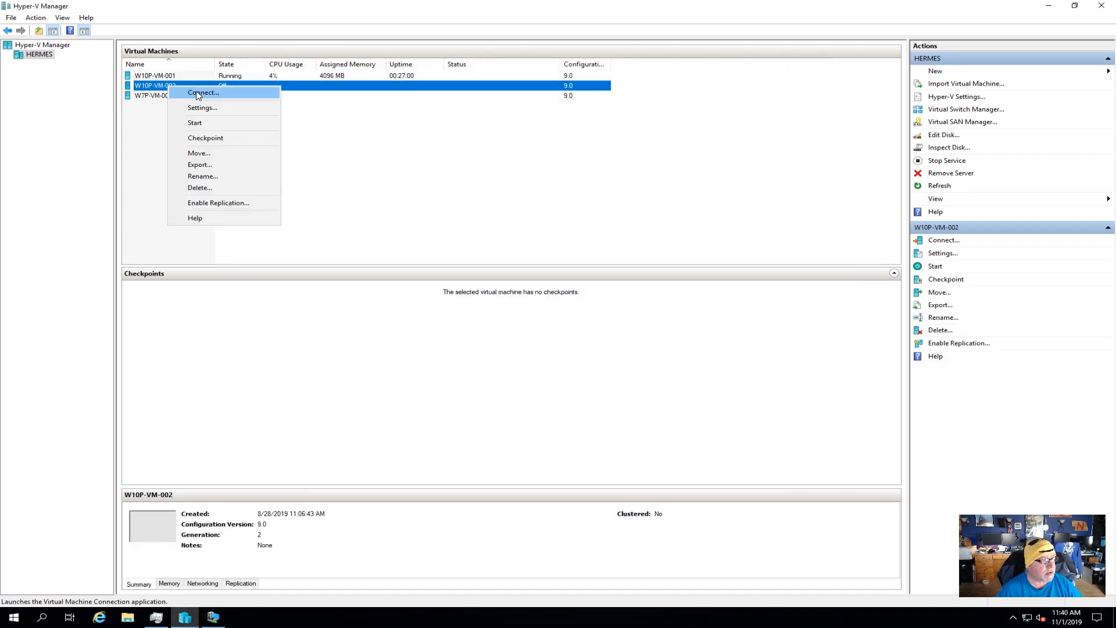
{"action": "left_click", "coordinate": [200, 94]}
{"action": "left_click", "coordinate": [334, 109]}
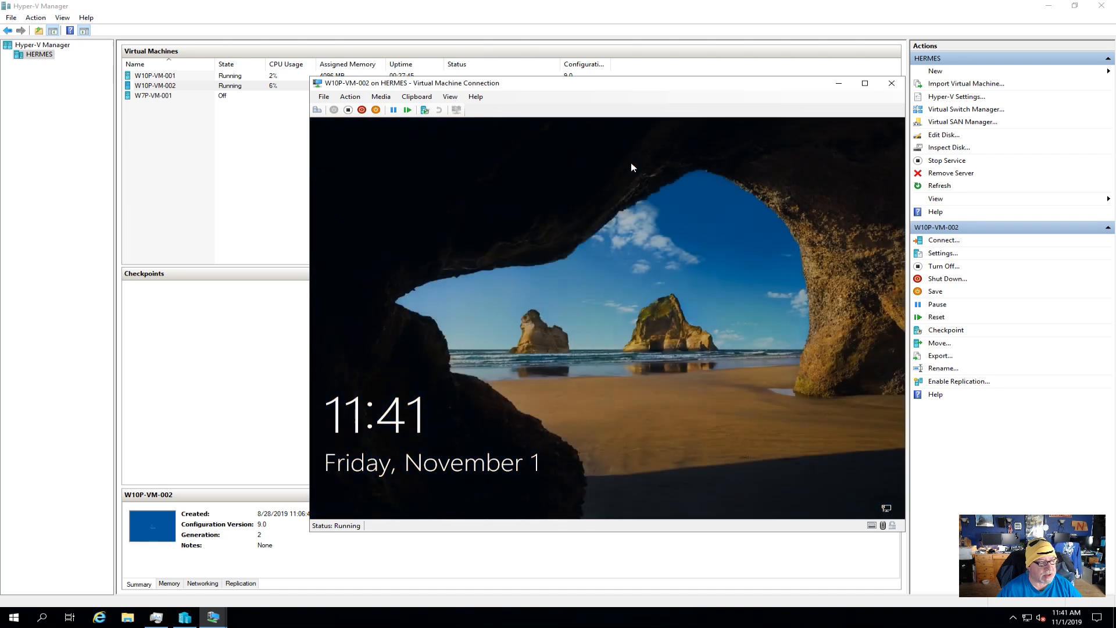
{"action": "left_click", "coordinate": [317, 113]}
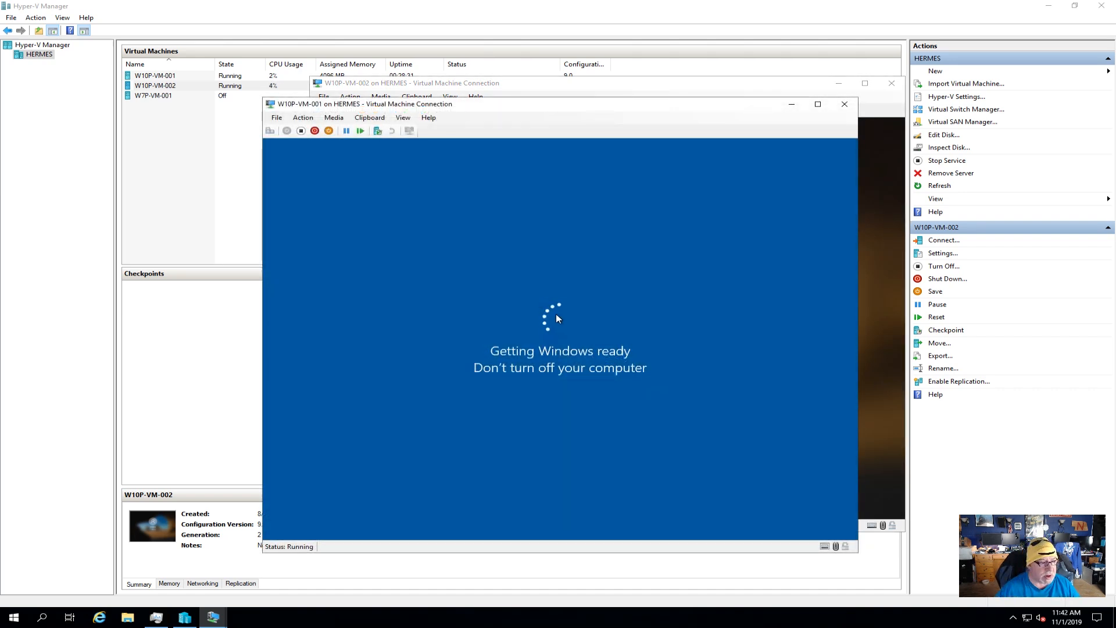
{"action": "left_click", "coordinate": [793, 105]}
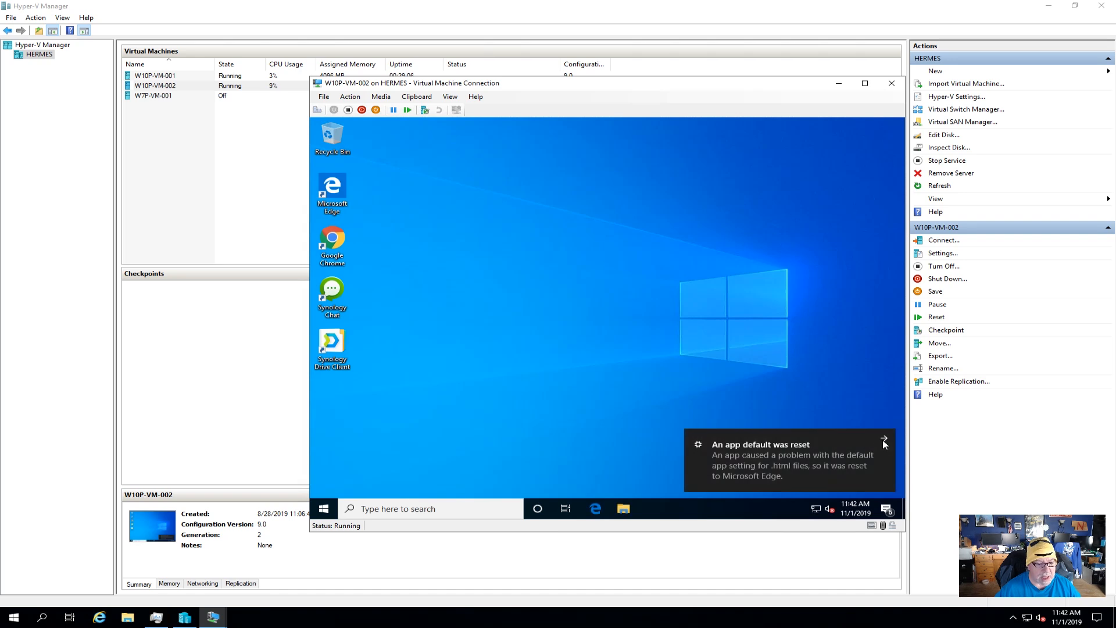
Dismiss the default-app reset pop-ups on W10P-VM-002 and clear all of its notifications
{"action": "left_click", "coordinate": [882, 441]}
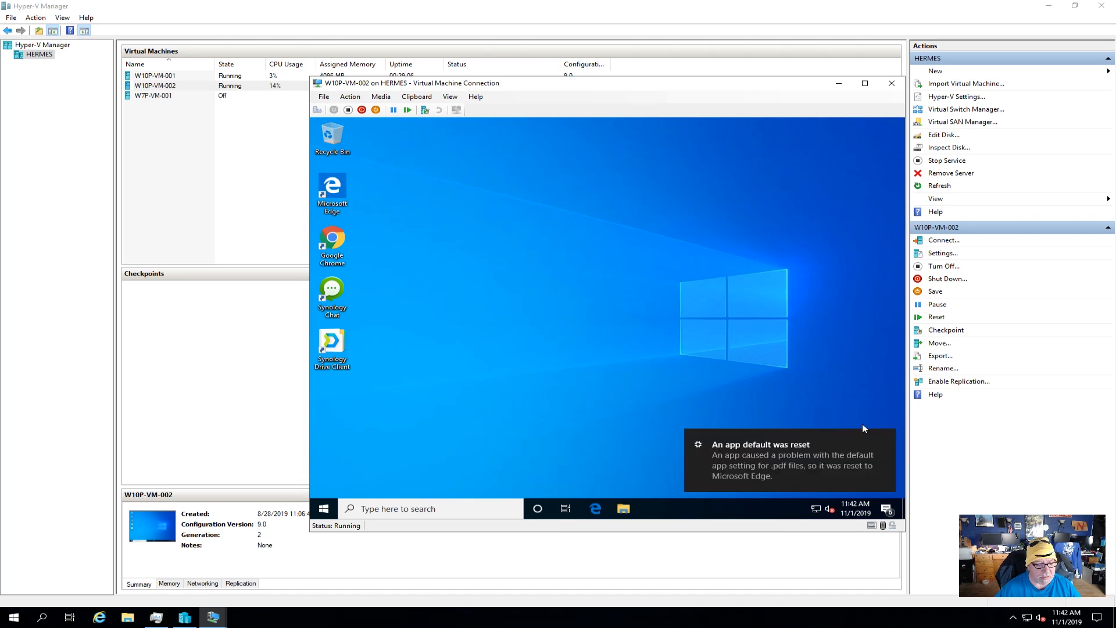
{"action": "left_click", "coordinate": [883, 441]}
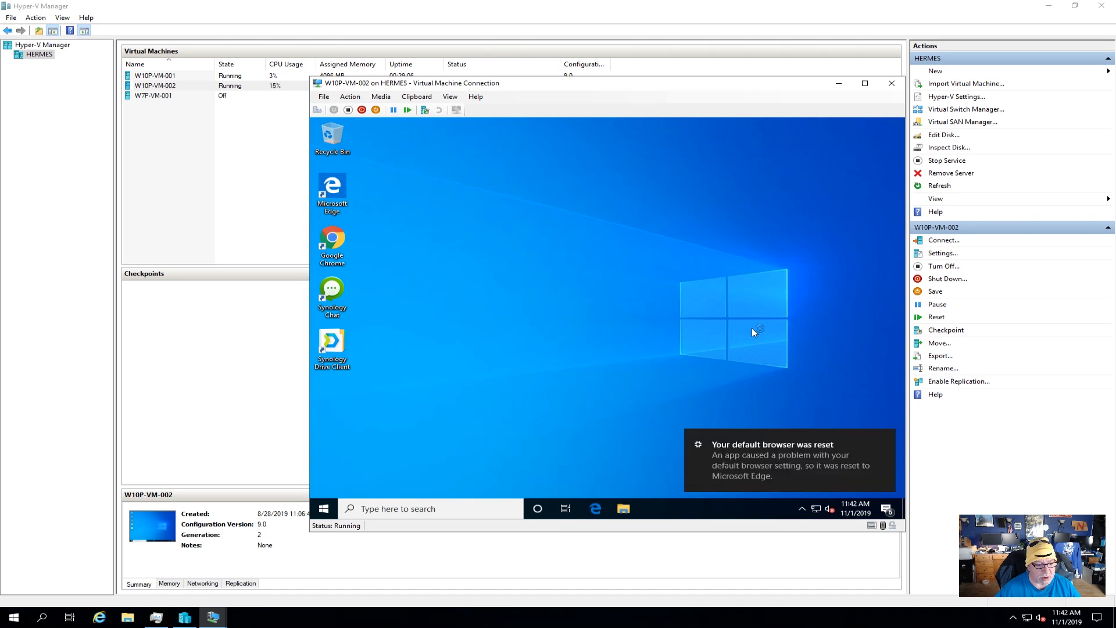
{"action": "left_click", "coordinate": [882, 439]}
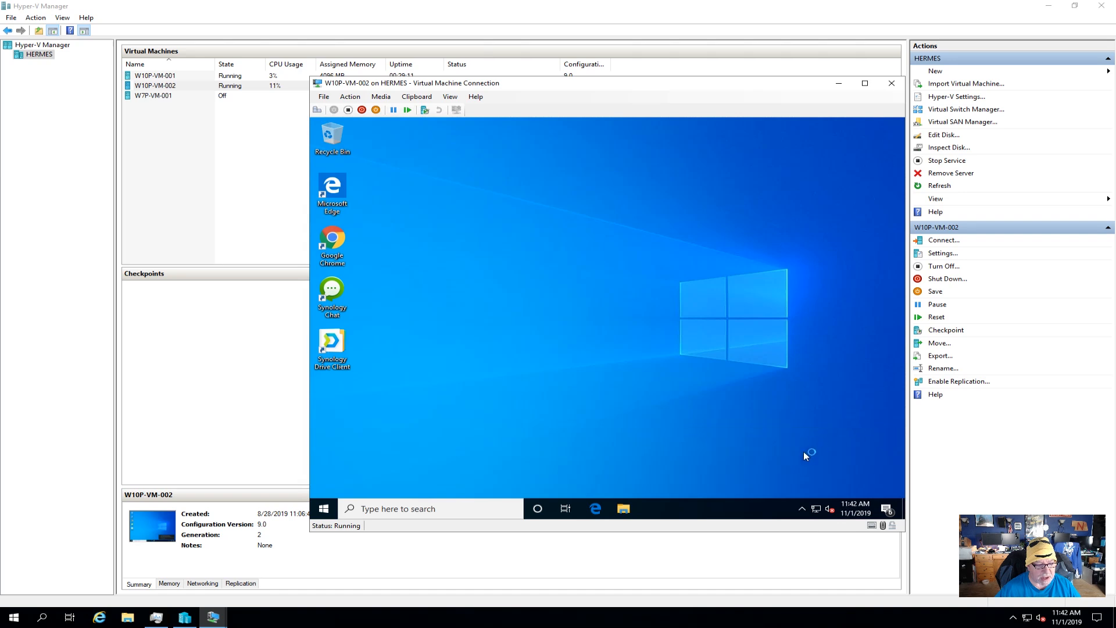
{"action": "left_click", "coordinate": [885, 440]}
{"action": "left_click", "coordinate": [887, 510]}
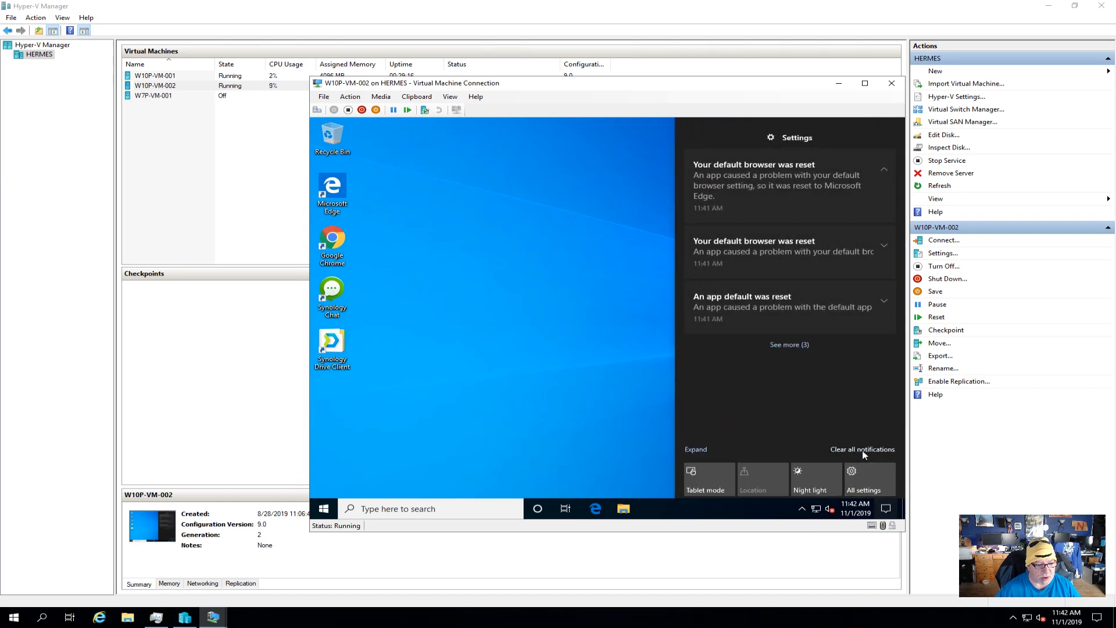
{"action": "left_click", "coordinate": [862, 449]}
{"action": "left_click", "coordinate": [594, 350]}
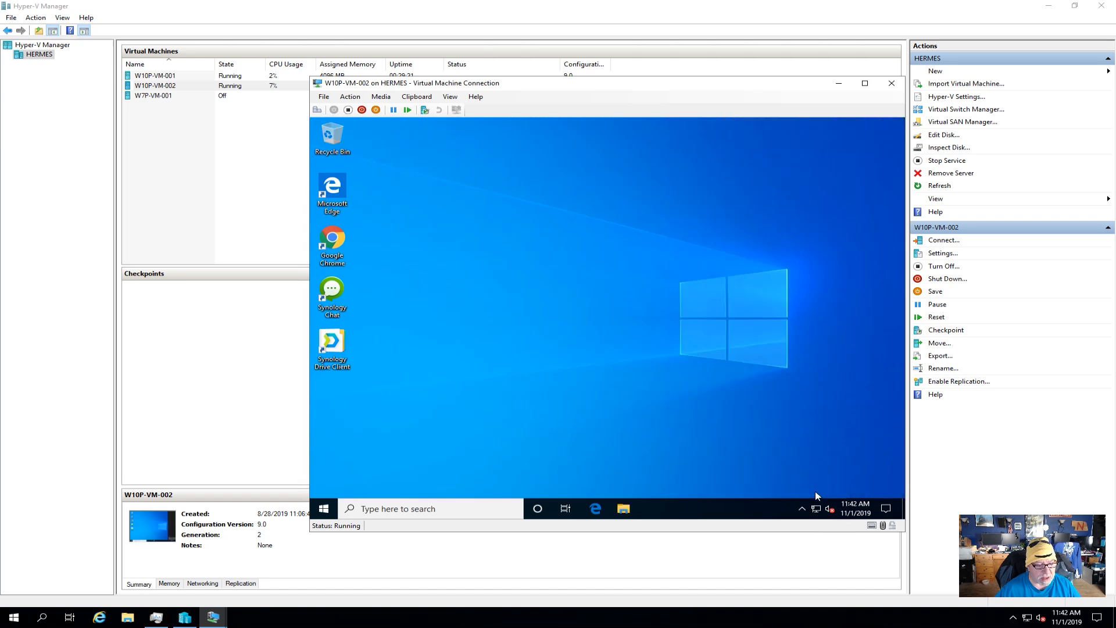
Review W10P-VM-002's network properties, including its DHCP, DNS server and DNS domain name entries, and close the settings
{"action": "left_click", "coordinate": [801, 512]}
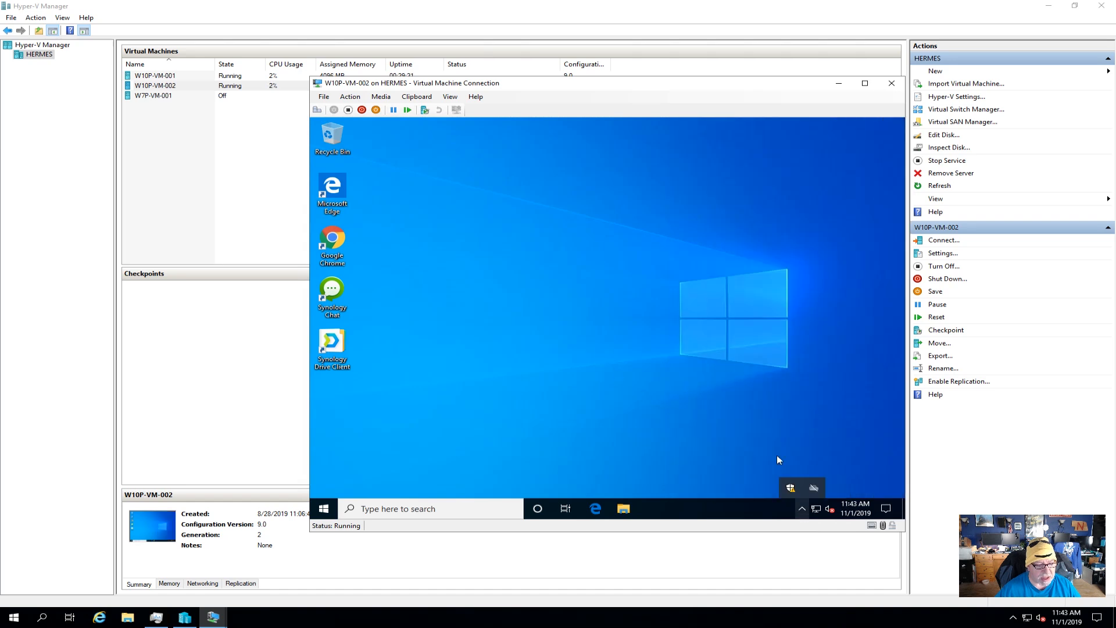
{"action": "left_click", "coordinate": [732, 365]}
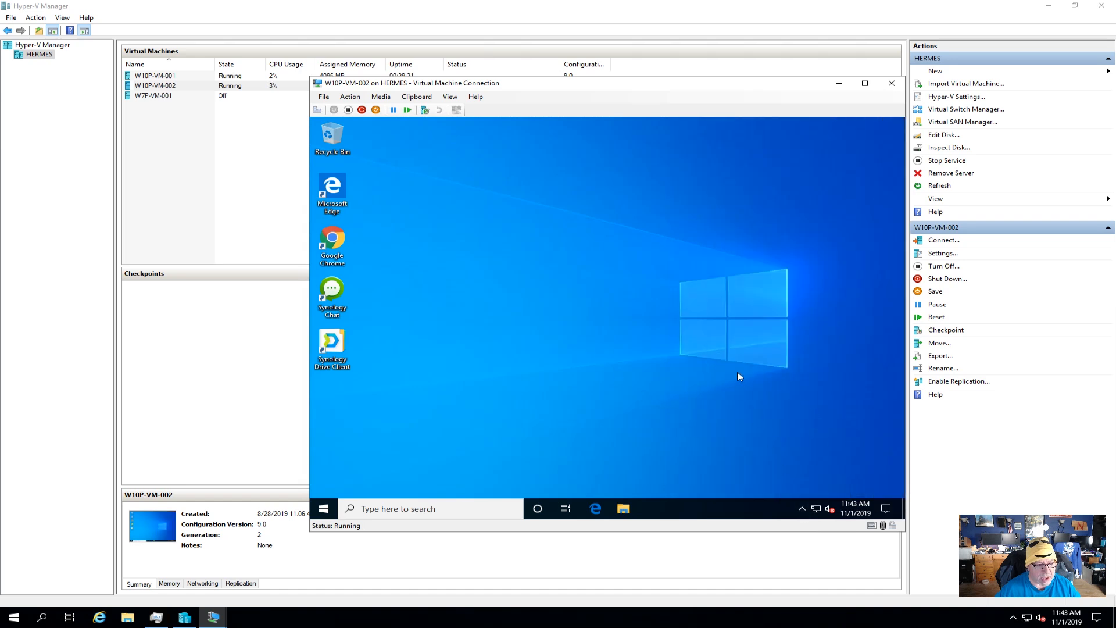
{"action": "right_click", "coordinate": [816, 509]}
{"action": "left_click", "coordinate": [818, 495]}
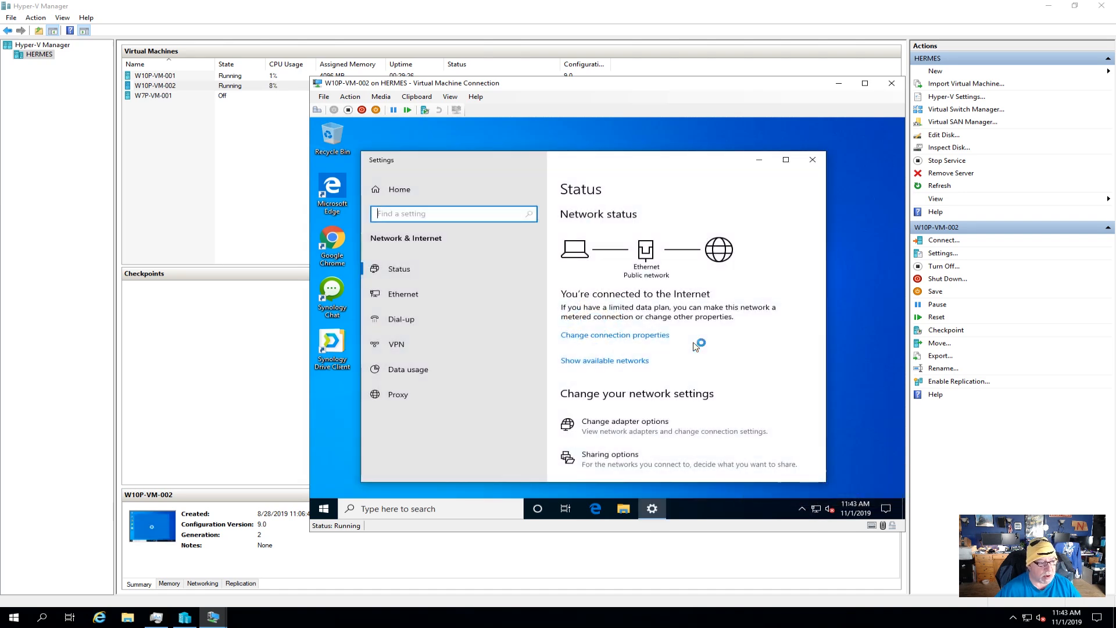
{"action": "scroll", "coordinate": [644, 372], "scroll_direction": "down", "scroll_amount": 3}
{"action": "left_click", "coordinate": [644, 373]}
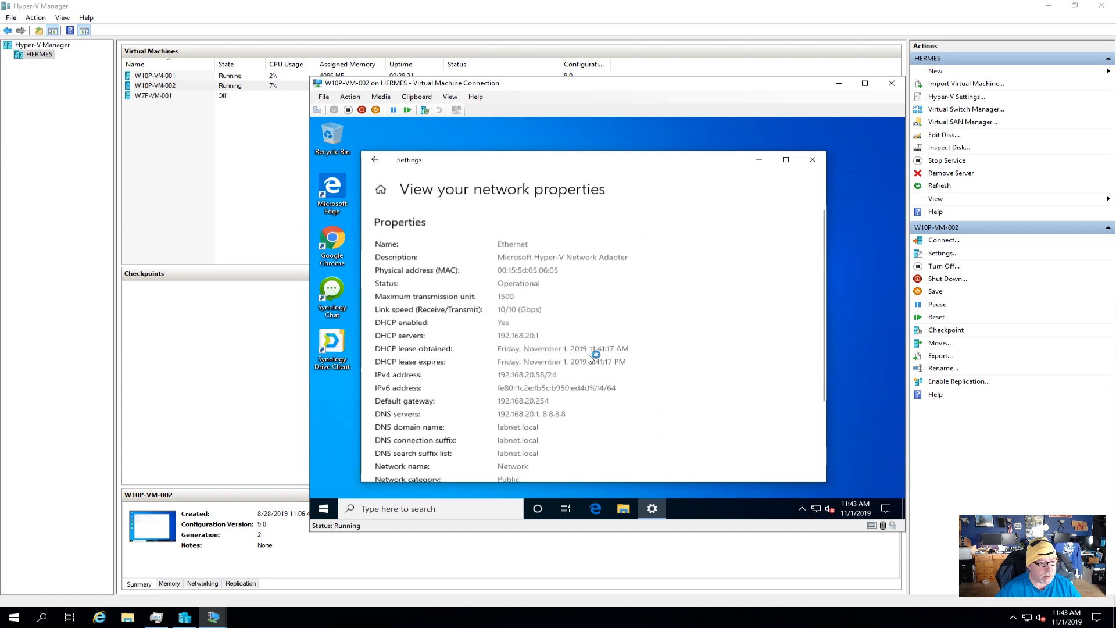
{"action": "scroll", "coordinate": [692, 385], "scroll_direction": "down", "scroll_amount": 3}
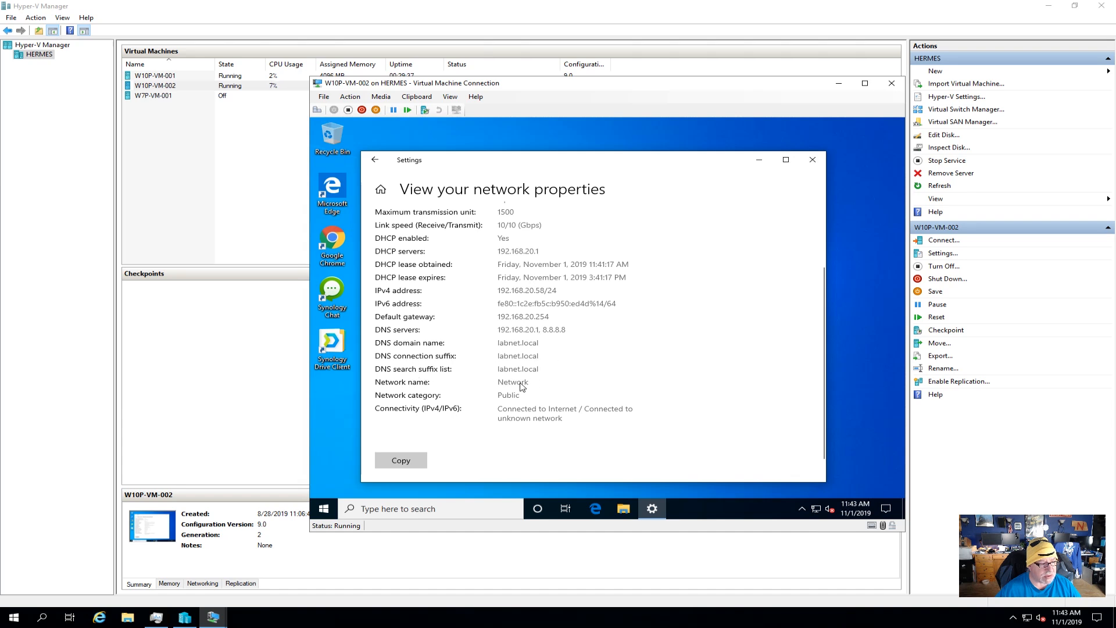
{"action": "left_click", "coordinate": [813, 158]}
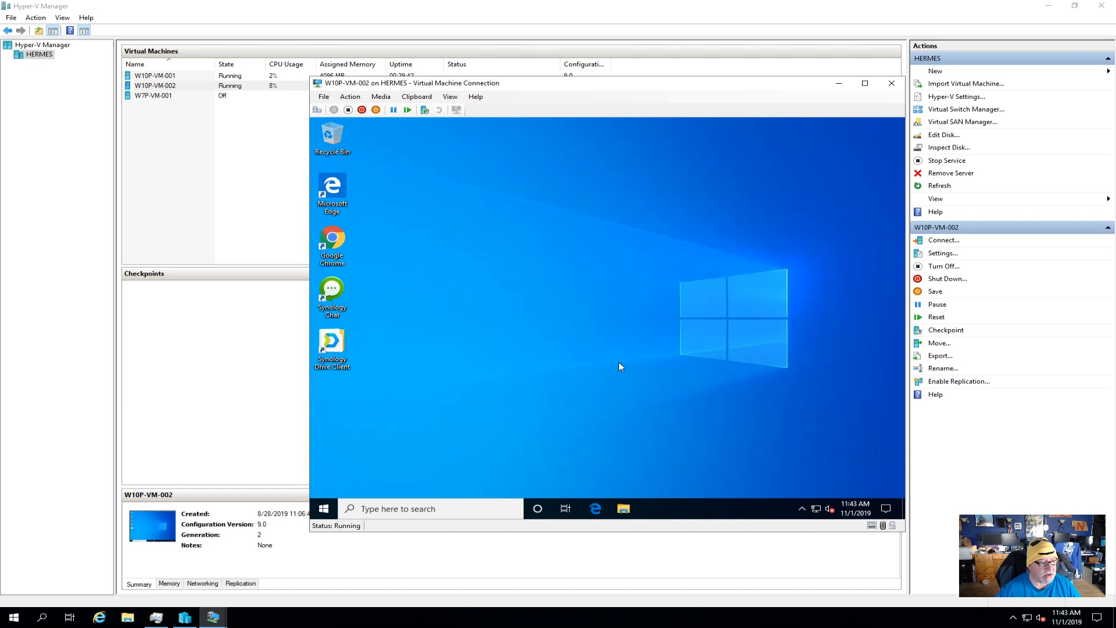
Open W10P-VM-002's computer name and domain settings, change its membership to the labnet.local domain and submit the change
{"action": "left_click", "coordinate": [625, 510]}
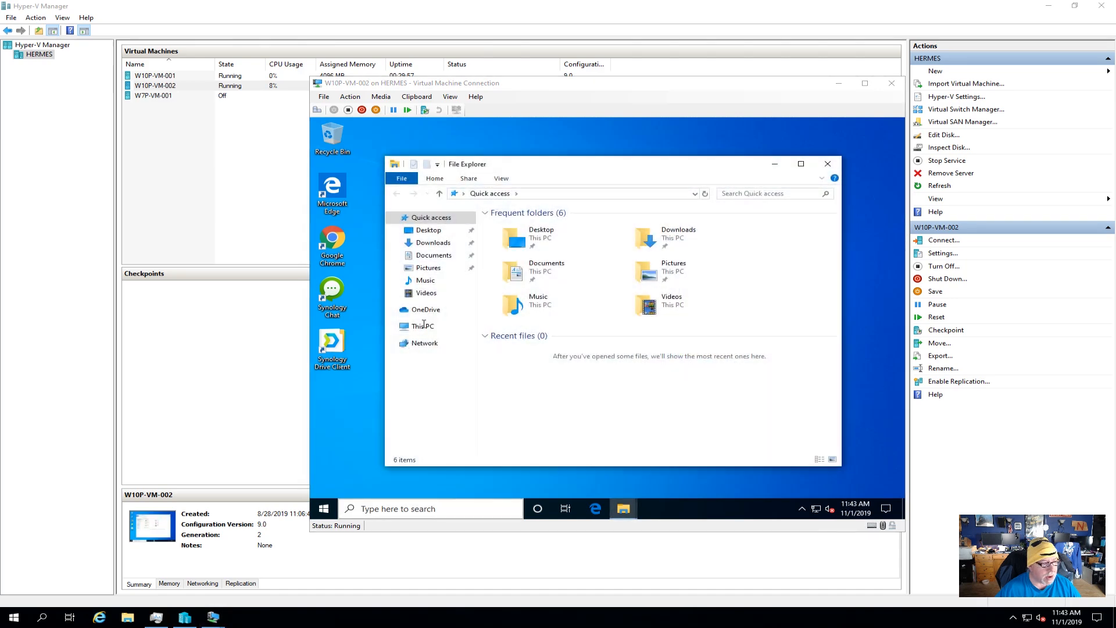
{"action": "left_click", "coordinate": [423, 327]}
{"action": "right_click", "coordinate": [424, 327]}
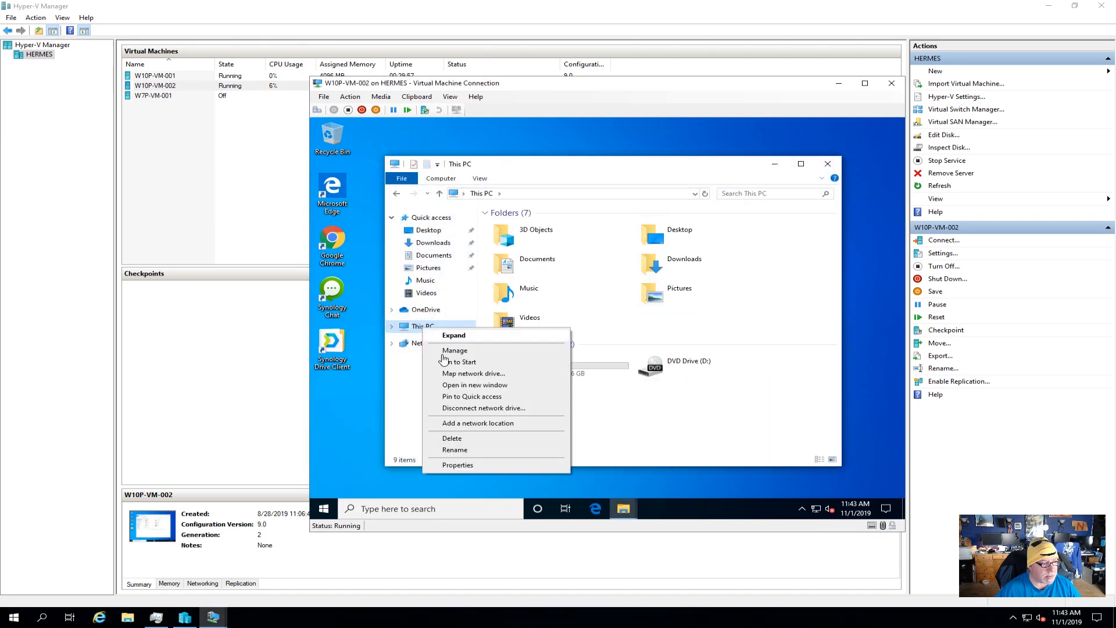
{"action": "left_click", "coordinate": [471, 464]}
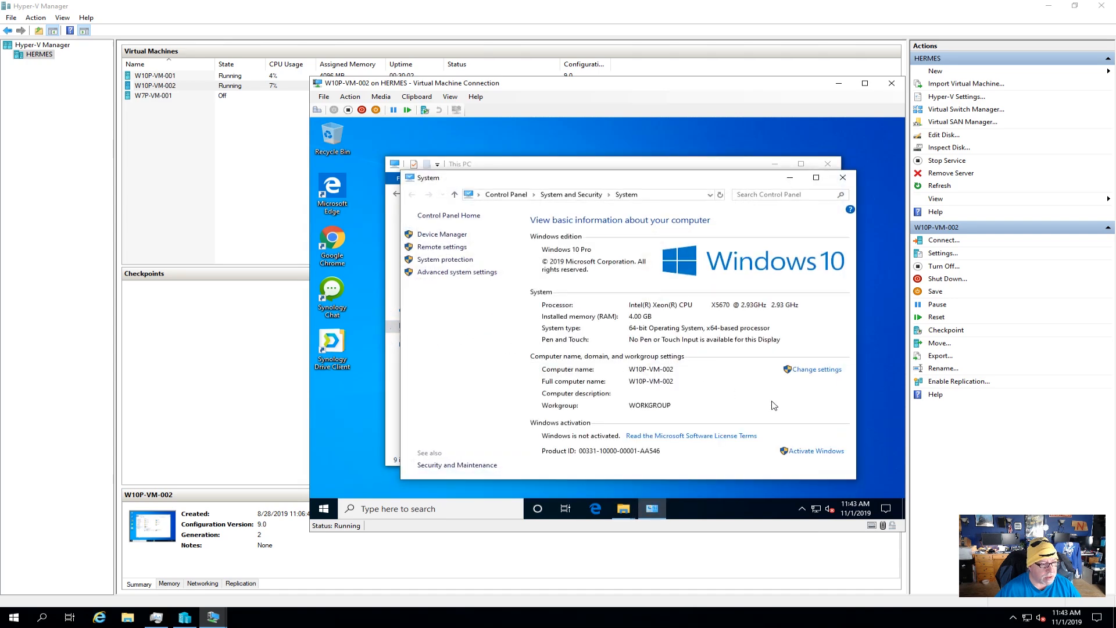
{"action": "left_click", "coordinate": [815, 370]}
{"action": "left_click", "coordinate": [534, 299]}
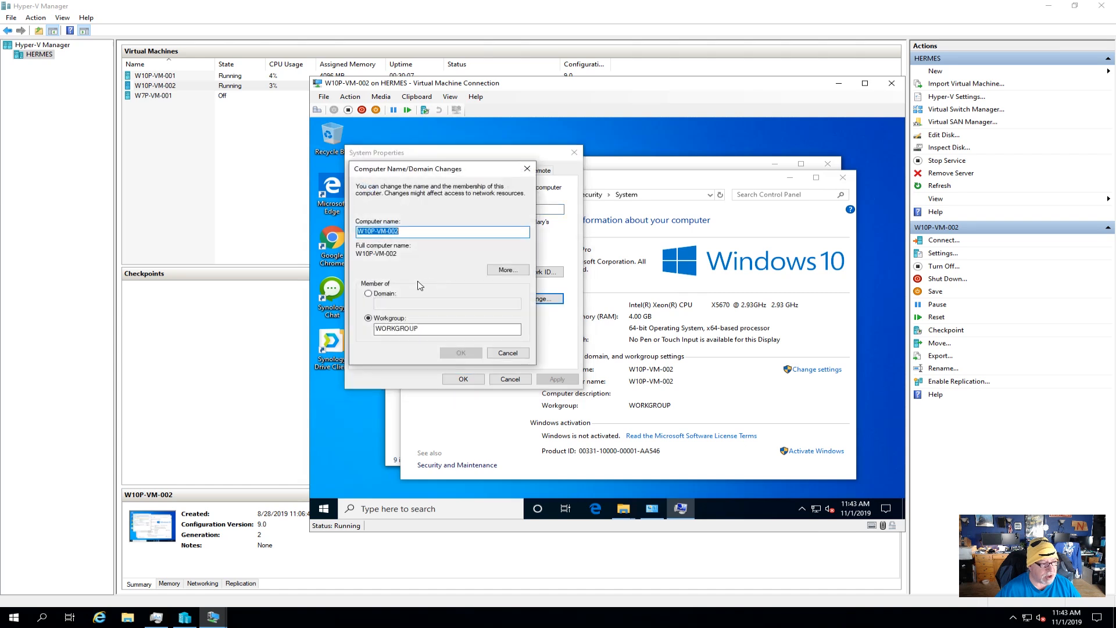
{"action": "left_click", "coordinate": [385, 295]}
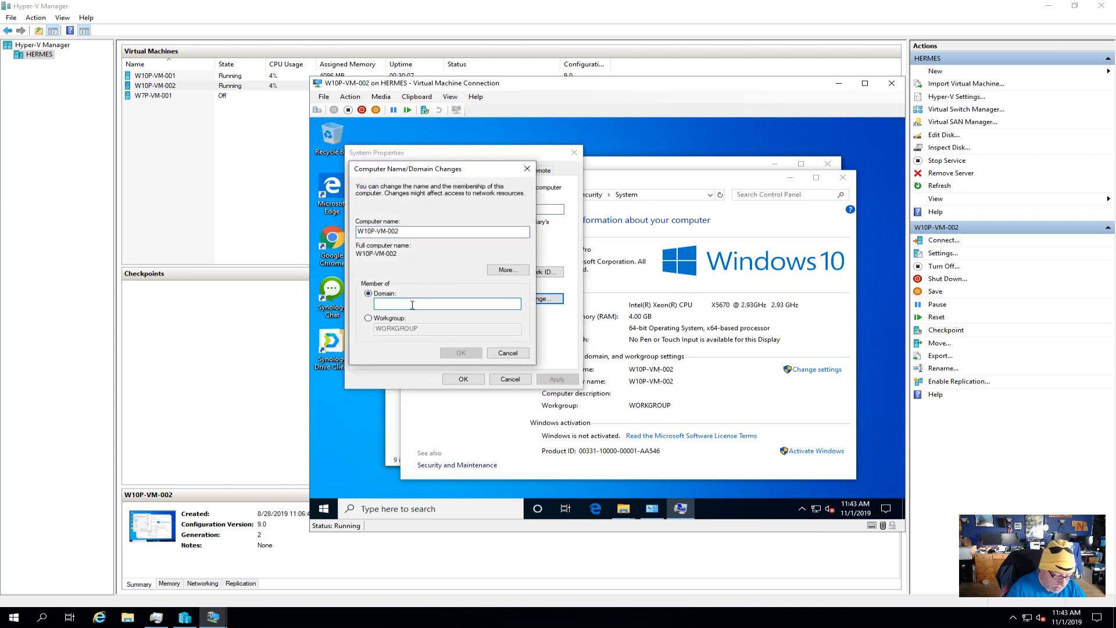
{"action": "type", "text": "labnet.local"}
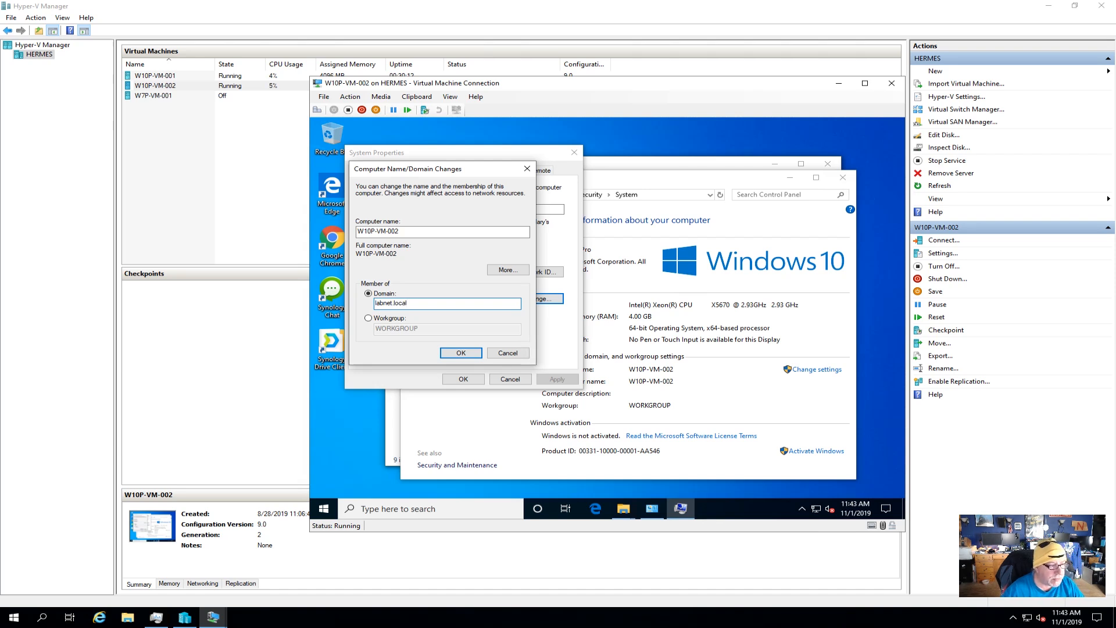
{"action": "left_click", "coordinate": [461, 353]}
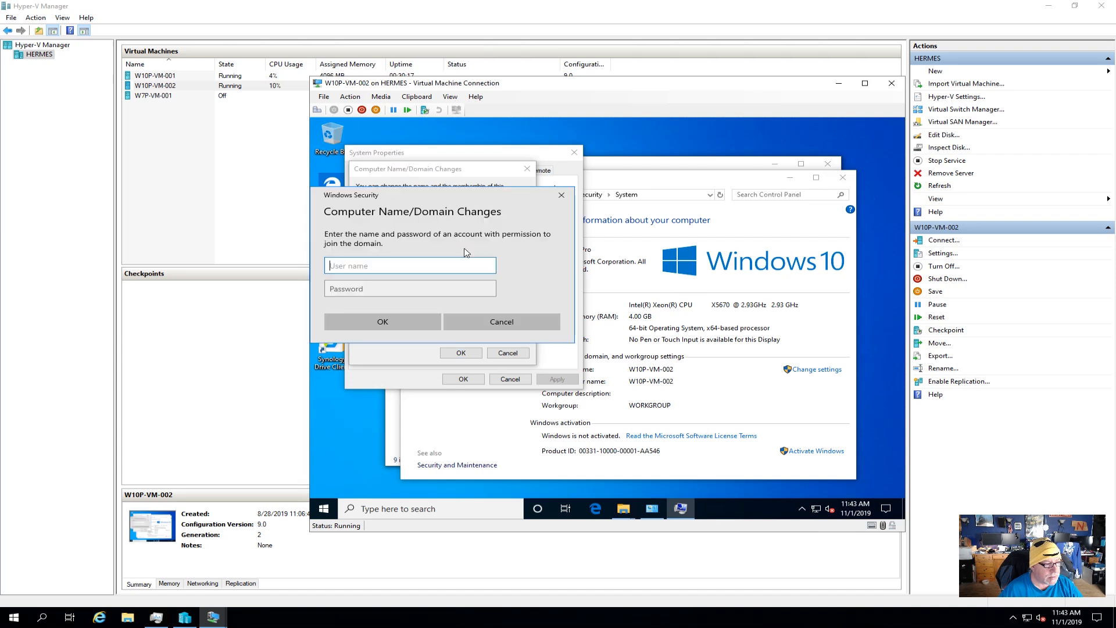
Authorize the domain join with the administrator account and its password
{"action": "type", "text": "administrator"}
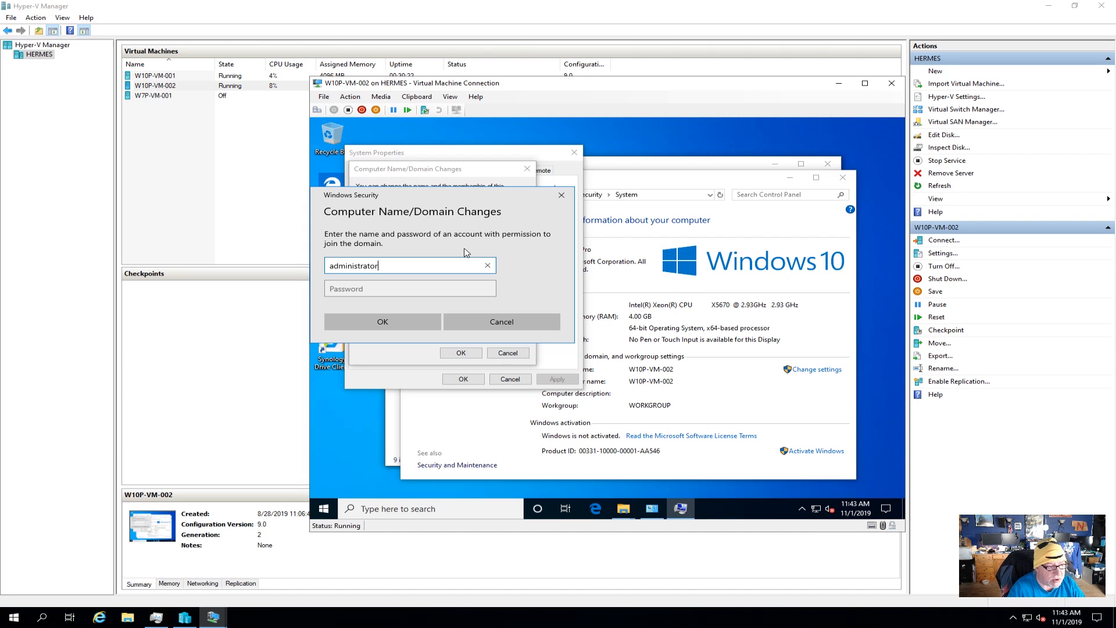
{"action": "key", "text": "Tab"}
{"action": "type", "text": "••"}
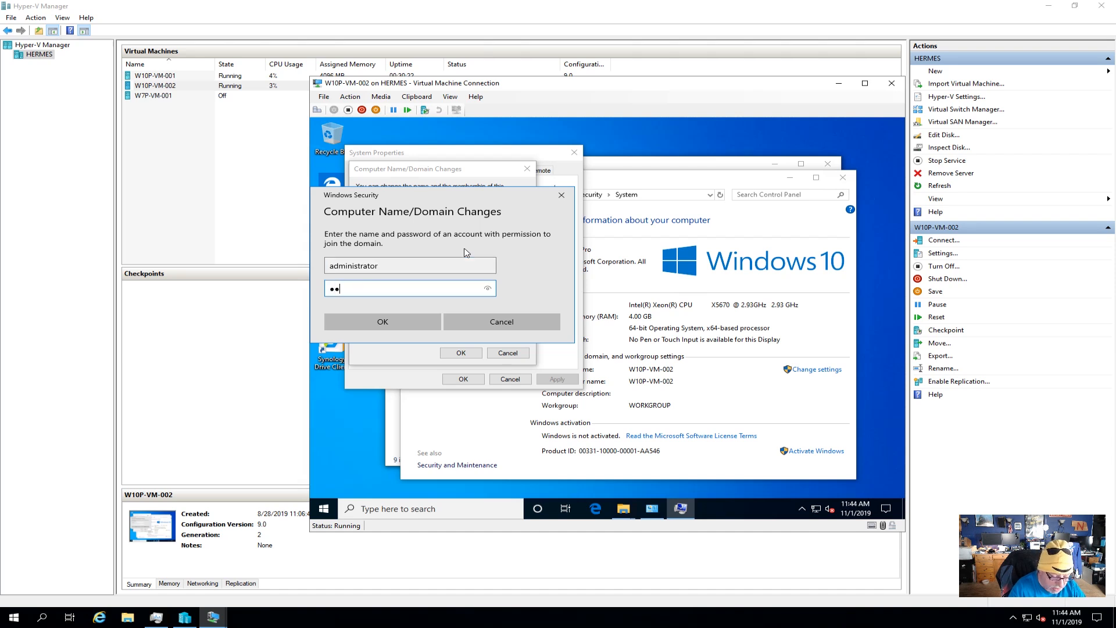
{"action": "key", "text": "BackSpace"}
{"action": "type", "text": "•••••••"}
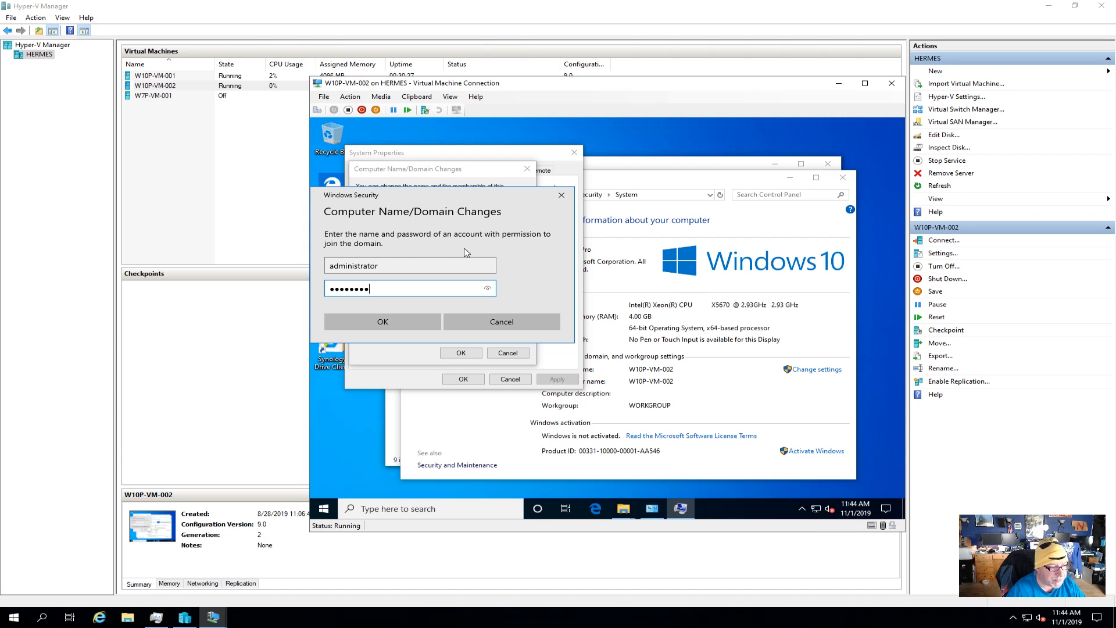
{"action": "left_click", "coordinate": [400, 319]}
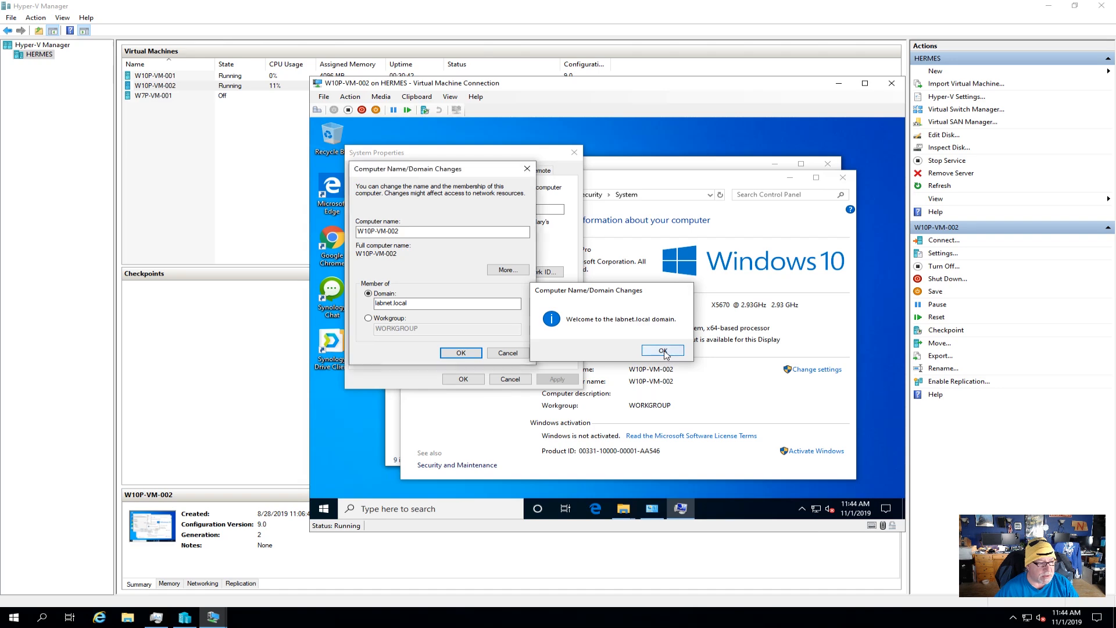
Acknowledge the domain welcome and restart notices, close System Properties and restart W10P-VM-002 immediately
{"action": "left_click", "coordinate": [665, 353]}
{"action": "left_click", "coordinate": [677, 333]}
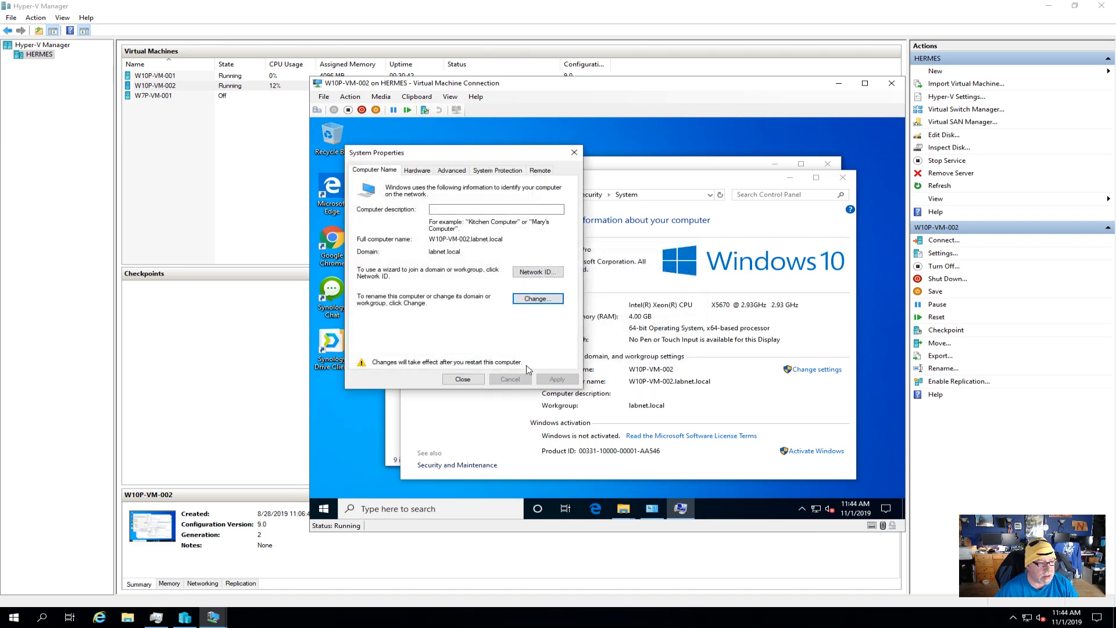
{"action": "left_click", "coordinate": [464, 379]}
{"action": "left_click", "coordinate": [533, 252]}
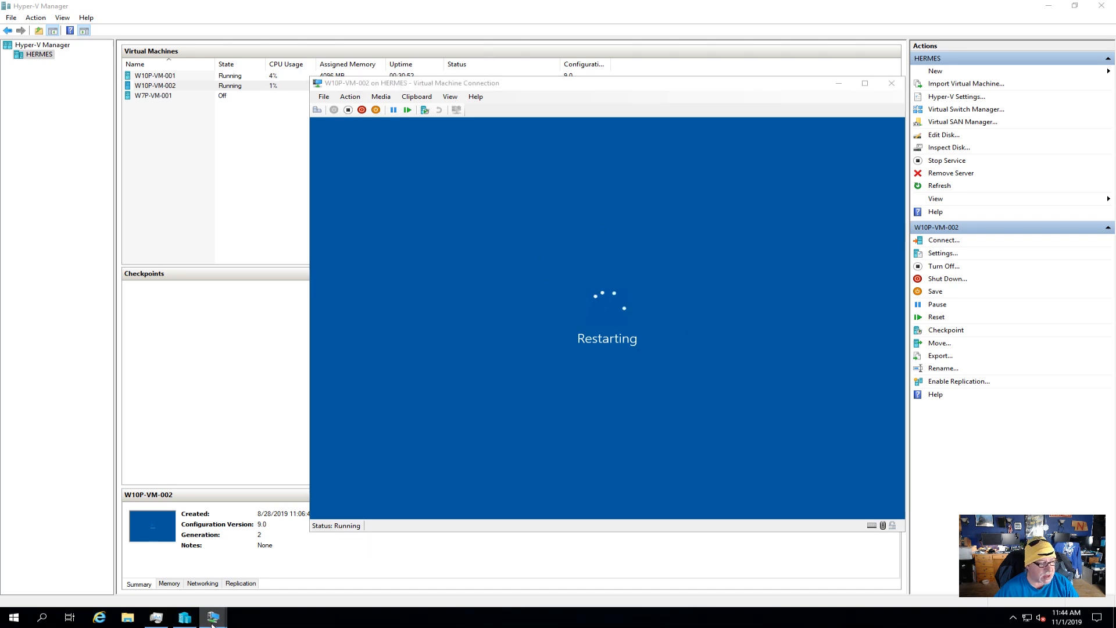
Check the restart progress of W10P-VM-001 in its connection window and minimize that window again
{"action": "mouse_move", "coordinate": [213, 616]}
{"action": "left_click", "coordinate": [175, 568]}
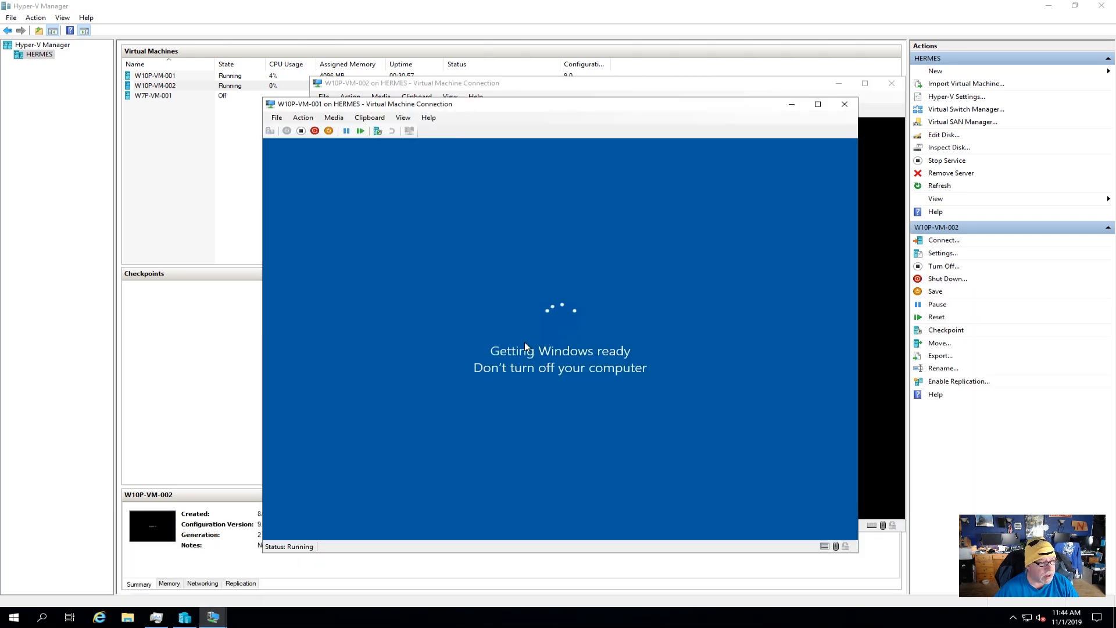
{"action": "left_click", "coordinate": [791, 104]}
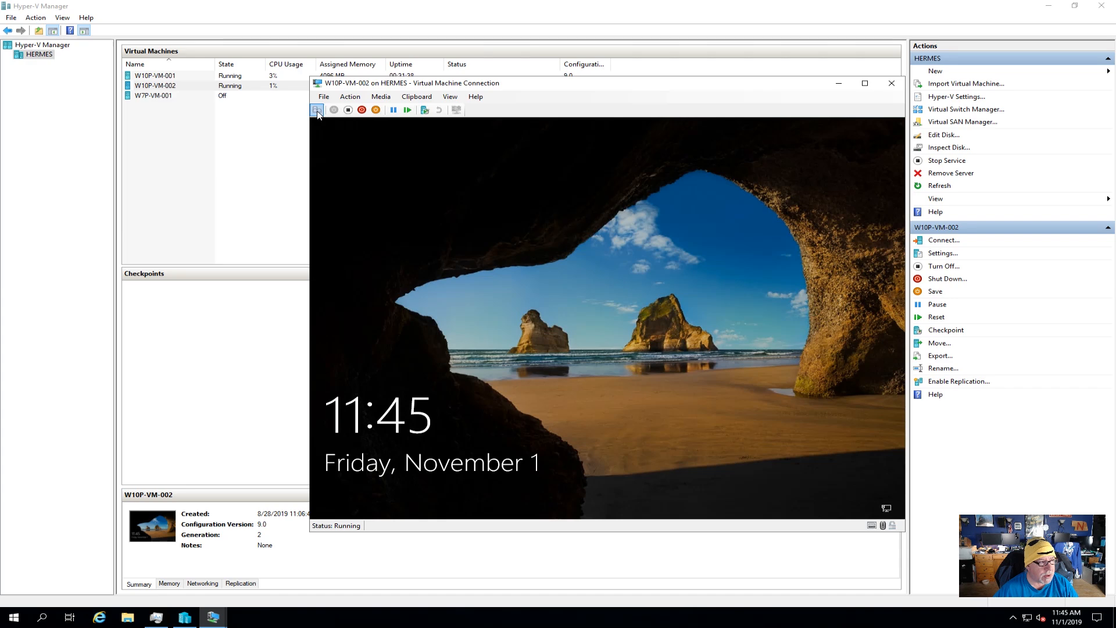
Sign in to W10P-VM-002 as another user with the labnet\administrator account and its password
{"action": "left_click", "coordinate": [485, 242]}
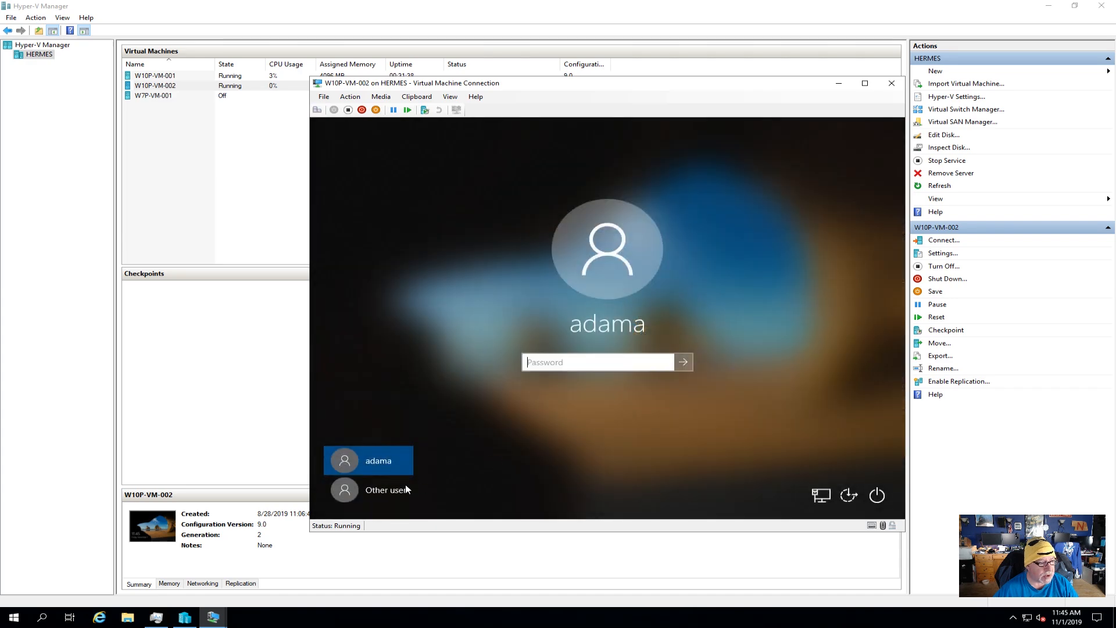
{"action": "left_click", "coordinate": [379, 489]}
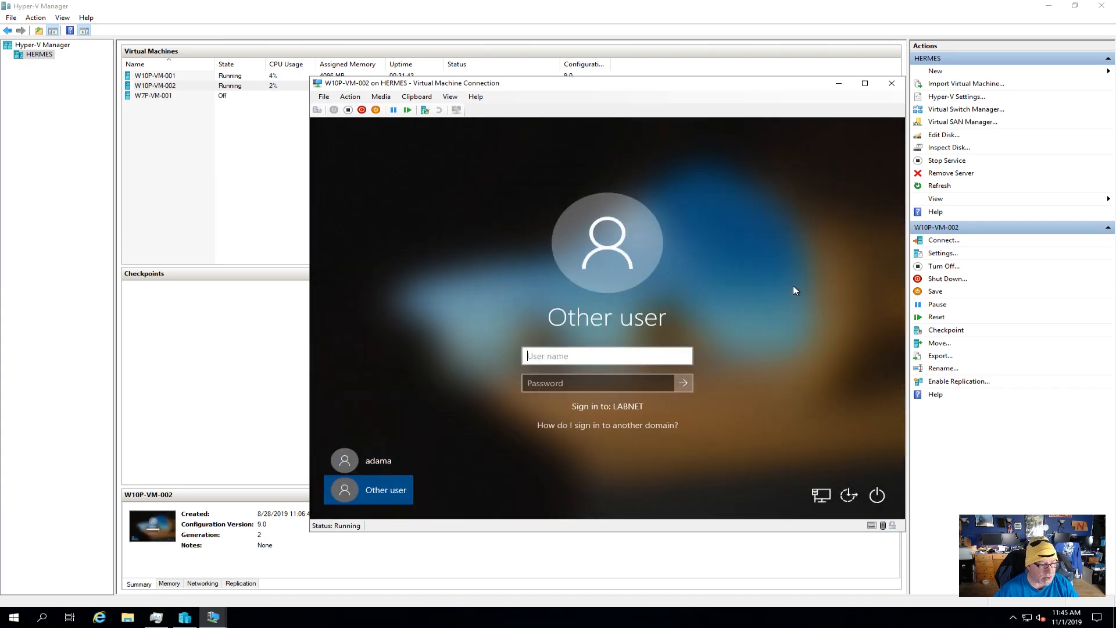
{"action": "type", "text": "labnet"}
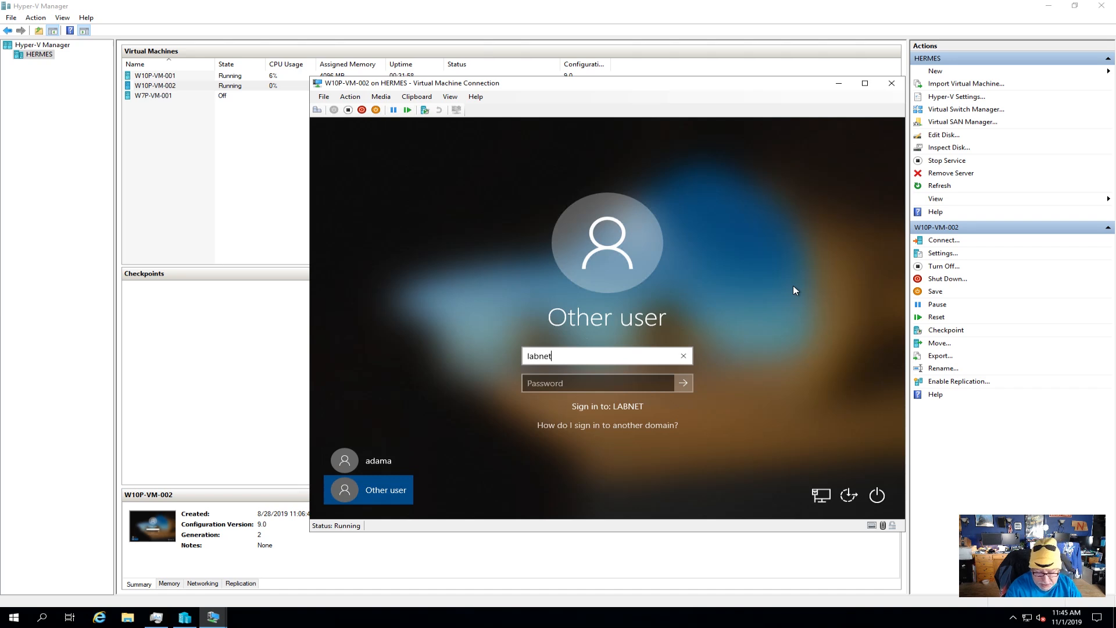
{"action": "type", "text": "\\adm"}
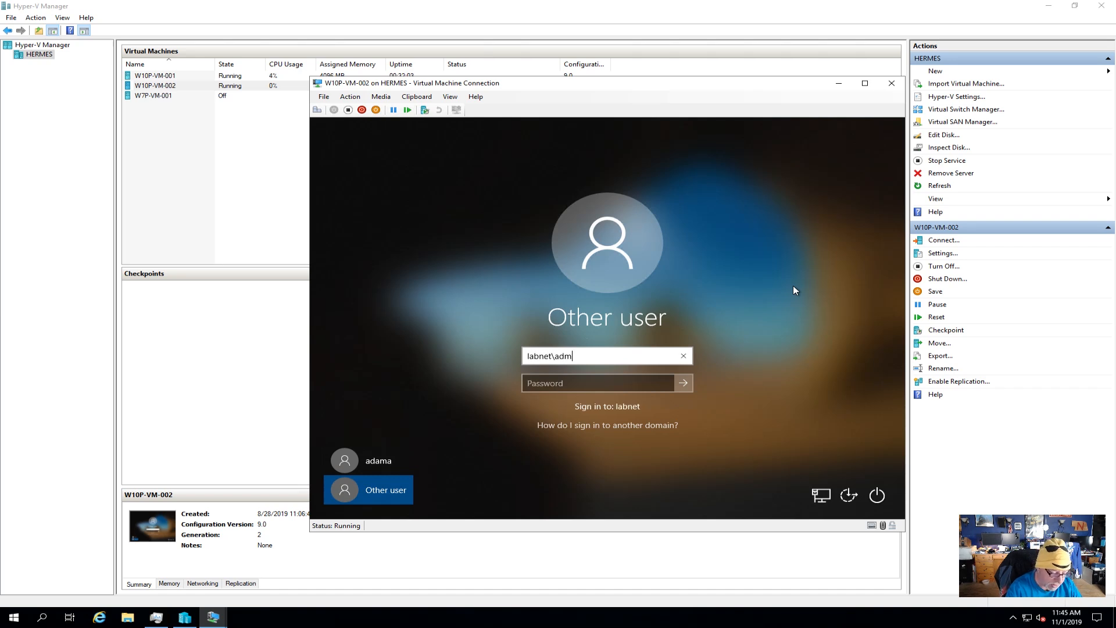
{"action": "type", "text": "inistrator"}
{"action": "key", "text": "Tab"}
{"action": "type", "text": "••••••••"}
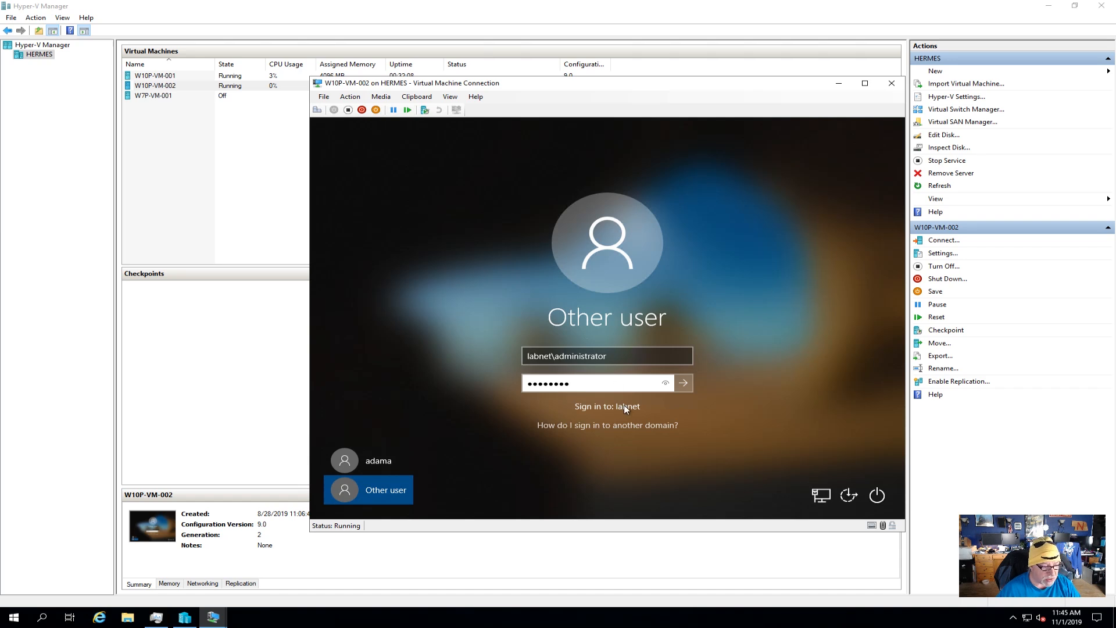
{"action": "left_click", "coordinate": [683, 382]}
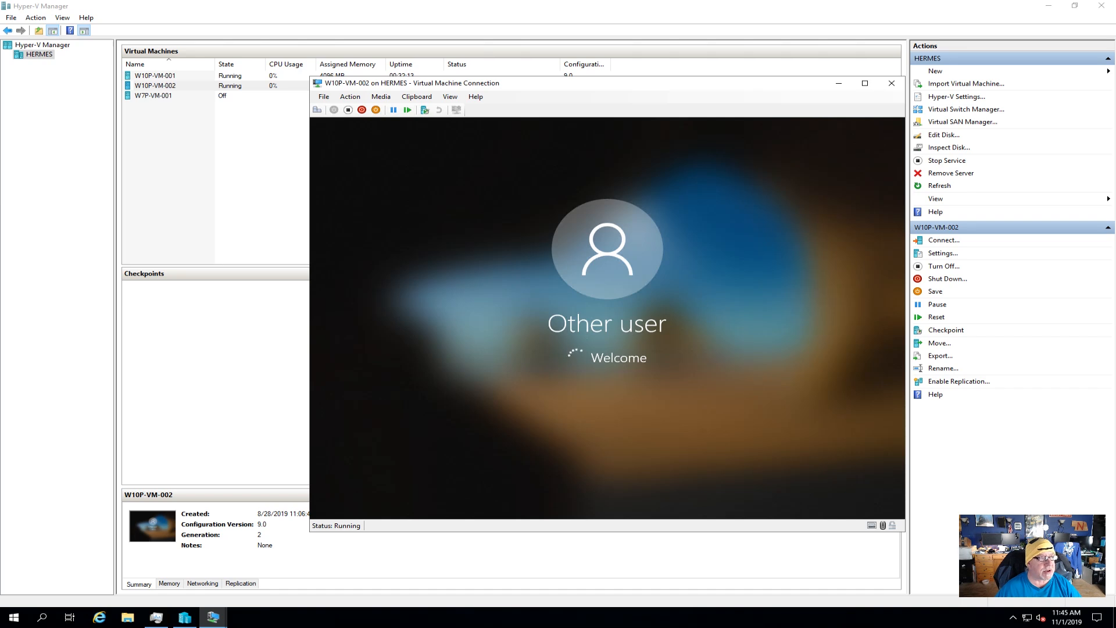
Bring up the W10P-VM-001 connection again to see whether Windows is ready, and minimize it
{"action": "left_click", "coordinate": [210, 617]}
{"action": "left_click", "coordinate": [186, 574]}
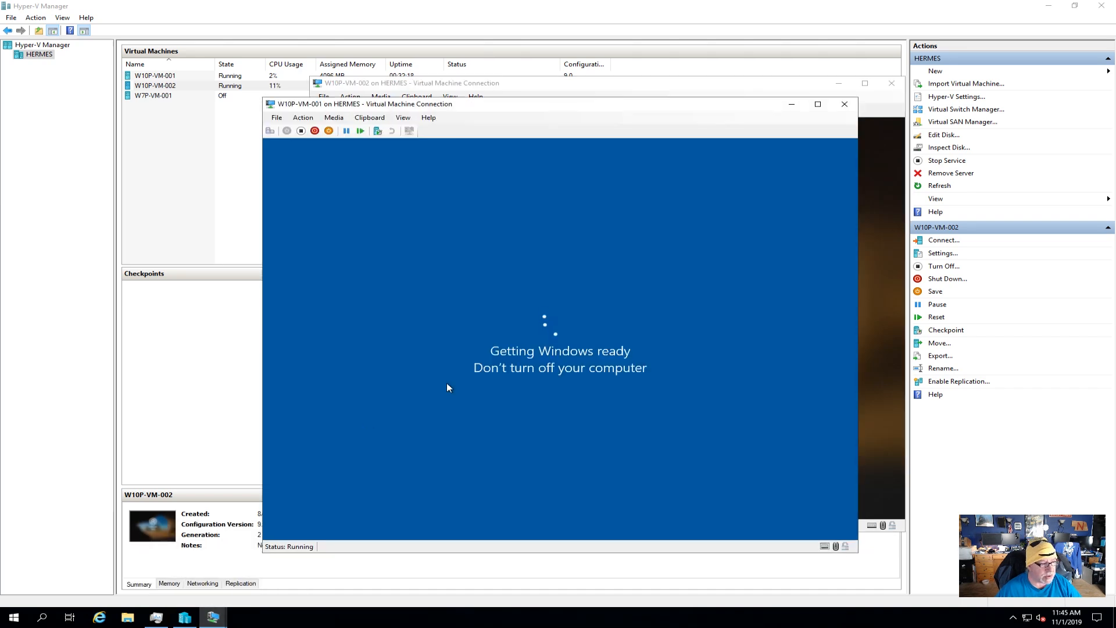
{"action": "left_click", "coordinate": [791, 105]}
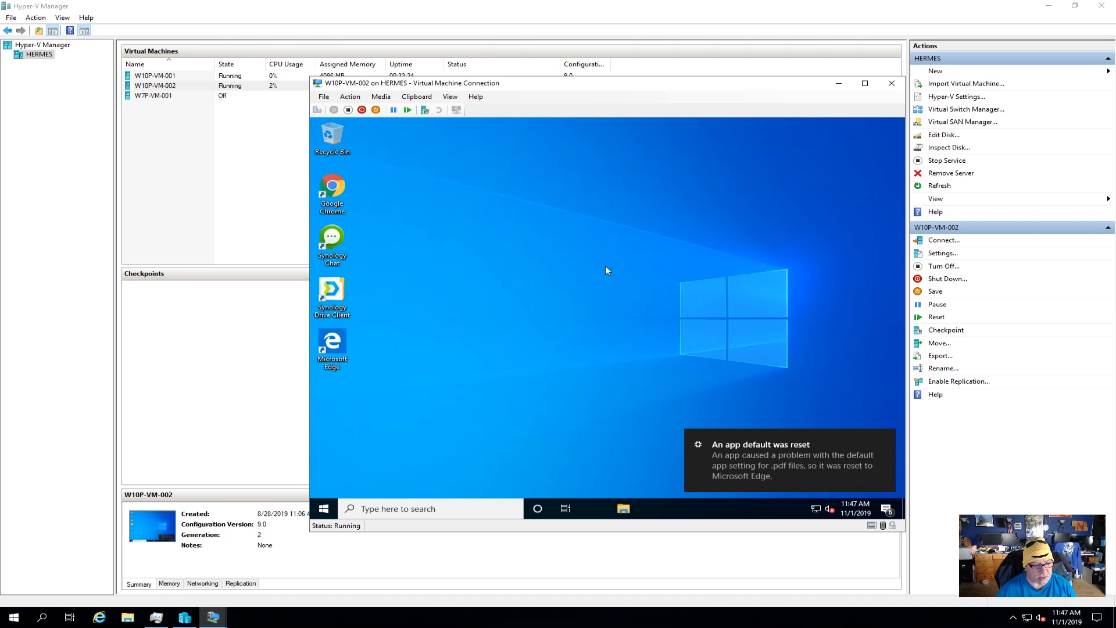
Dismiss the default-app reset pop-ups in the domain administrator's W10P-VM-002 session, clear all notifications and close the notification list
{"action": "left_click", "coordinate": [885, 439]}
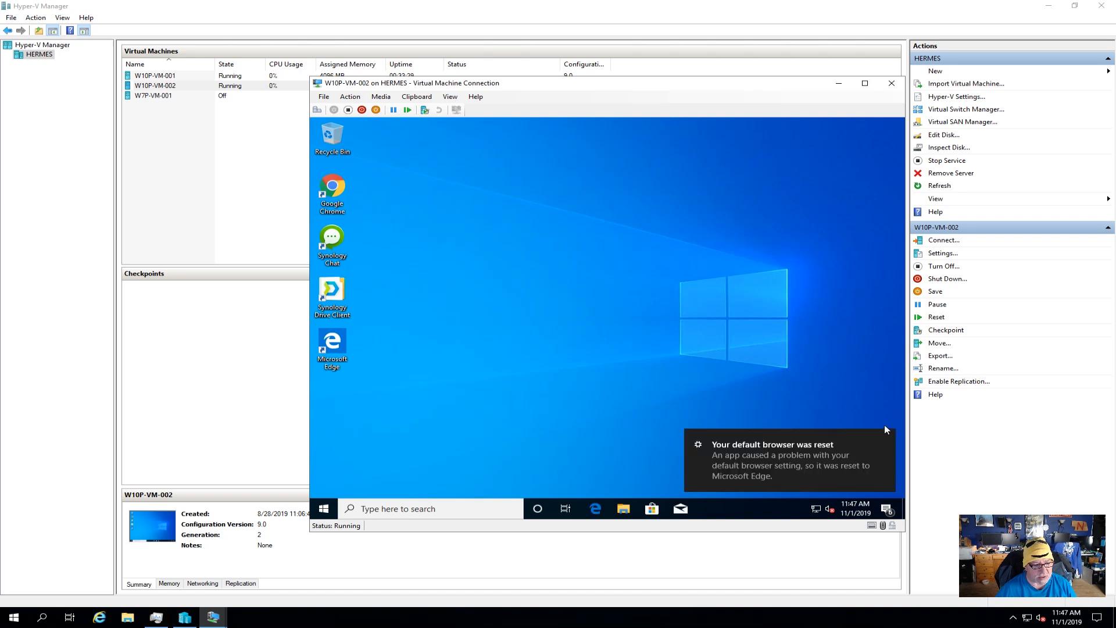
{"action": "left_click", "coordinate": [885, 439]}
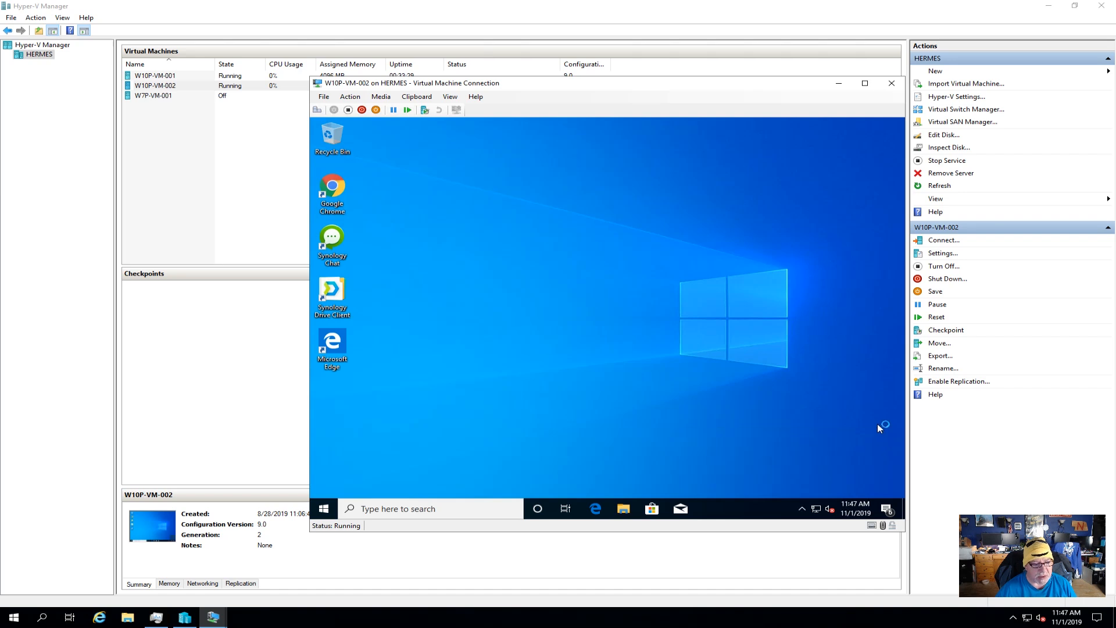
{"action": "left_click", "coordinate": [886, 437]}
{"action": "left_click", "coordinate": [885, 439]}
{"action": "left_click", "coordinate": [884, 429]}
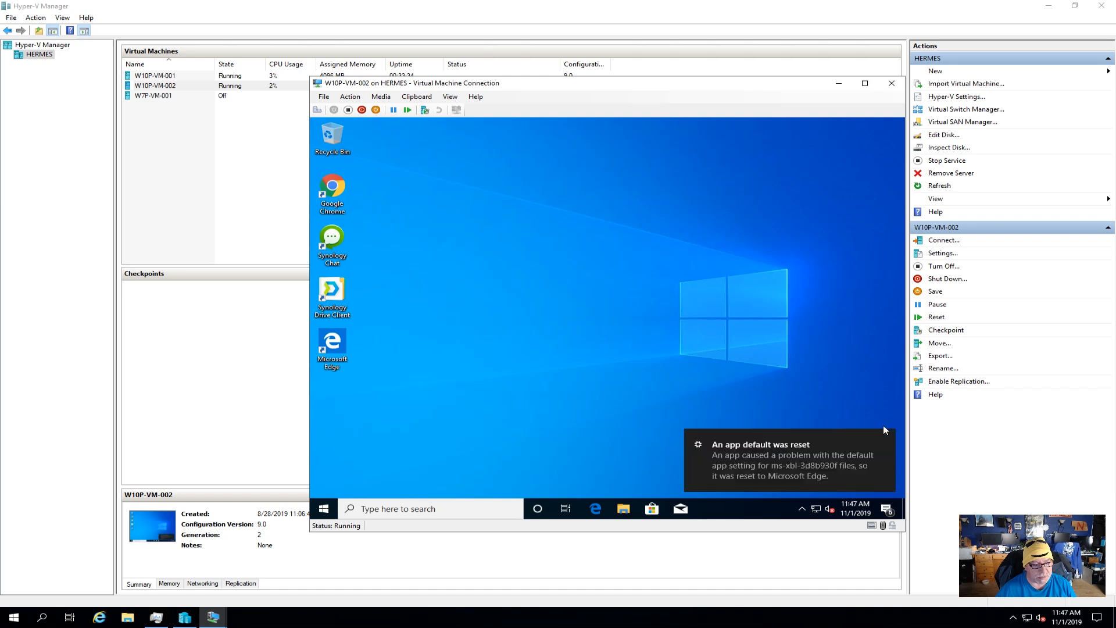
{"action": "left_click", "coordinate": [885, 439]}
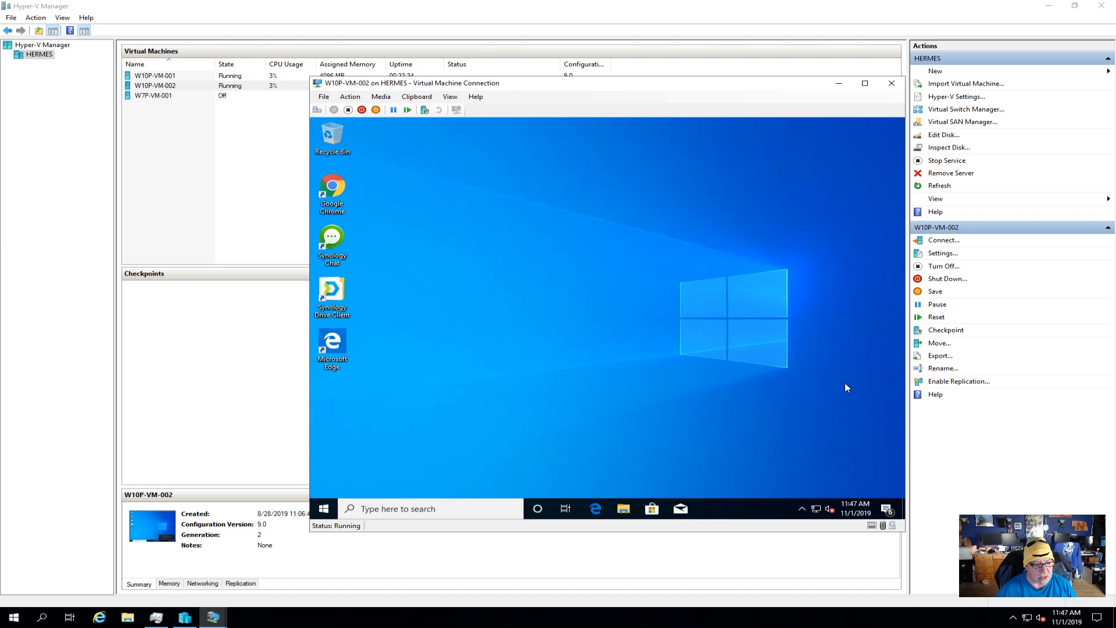
{"action": "left_click", "coordinate": [890, 513]}
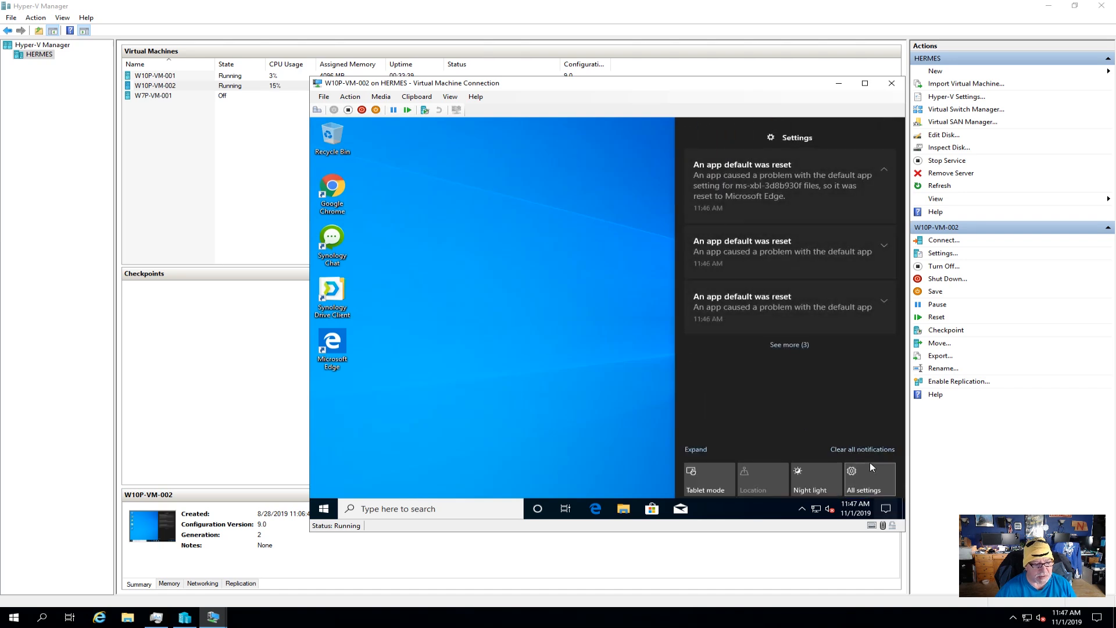
{"action": "left_click", "coordinate": [865, 451]}
{"action": "left_click", "coordinate": [576, 323]}
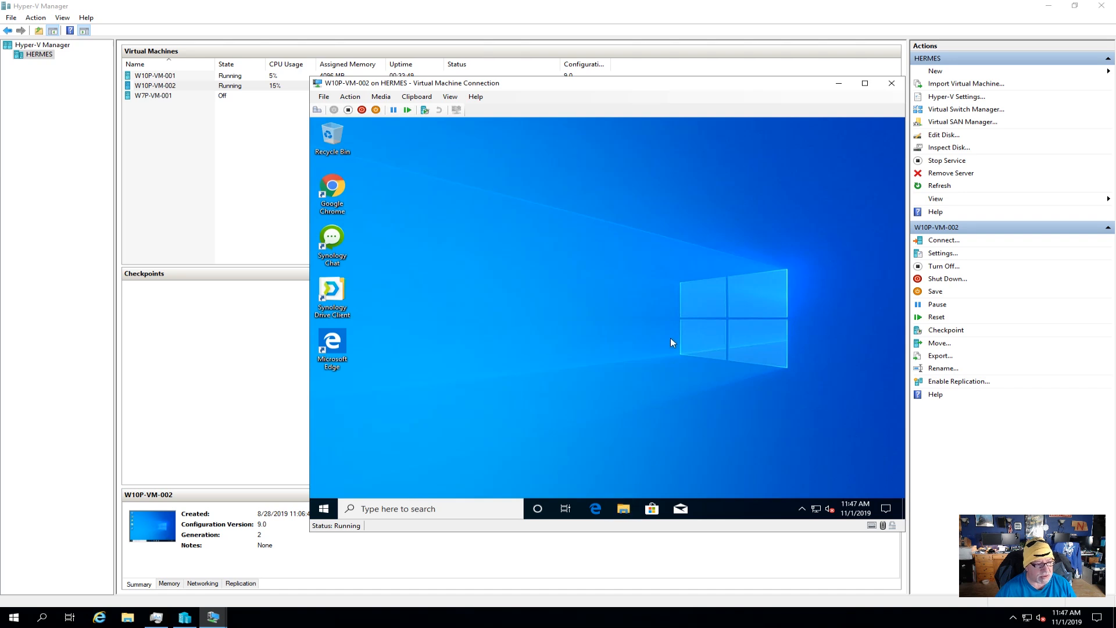
Look at the contents of Local Disk (C:) on W10P-VM-002 in File Explorer and close the window
{"action": "key", "text": "super+e"}
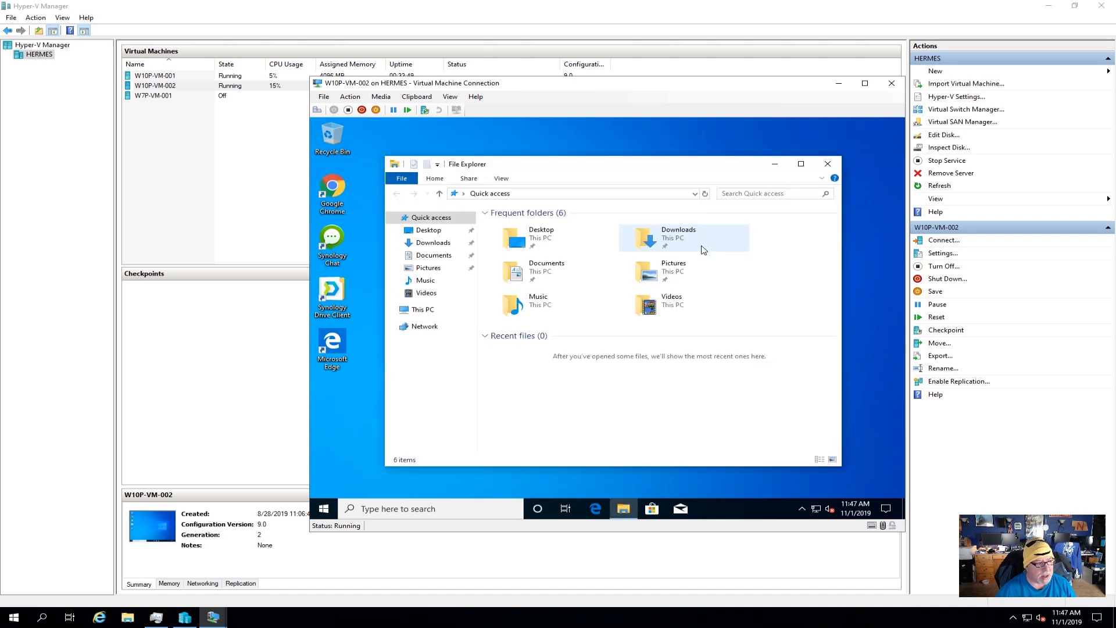
{"action": "left_click", "coordinate": [425, 310]}
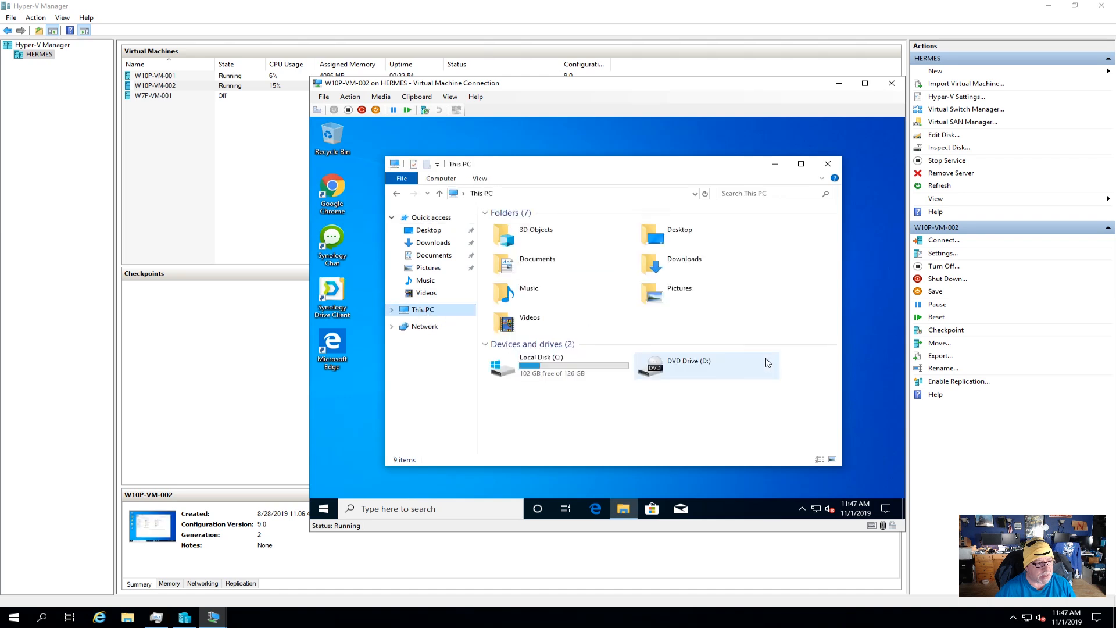
{"action": "double_click", "coordinate": [574, 370]}
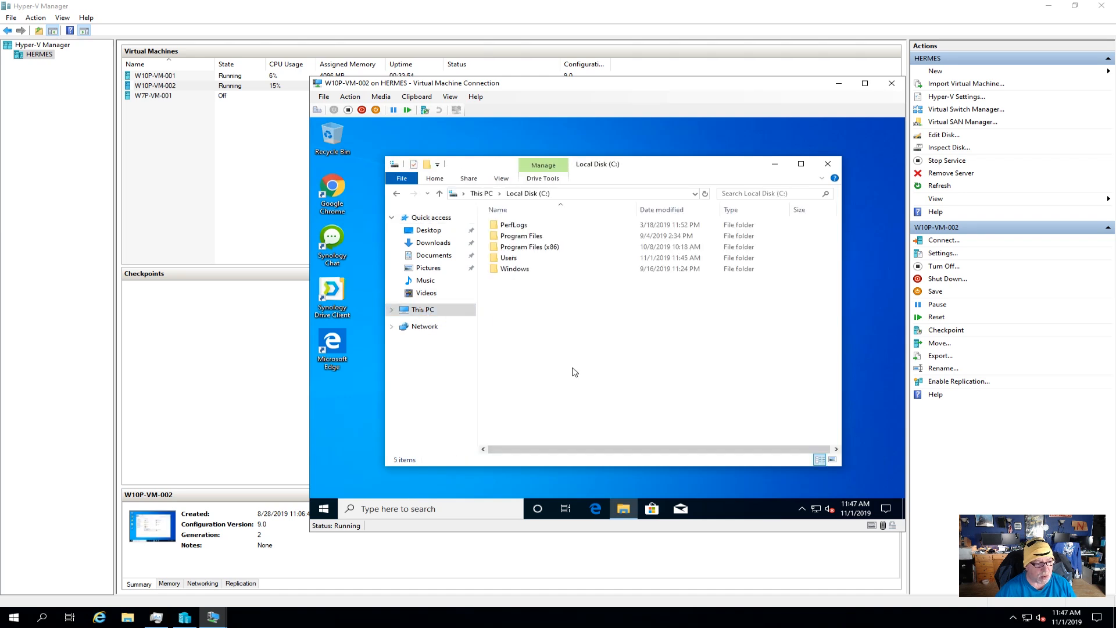
{"action": "left_click", "coordinate": [828, 163]}
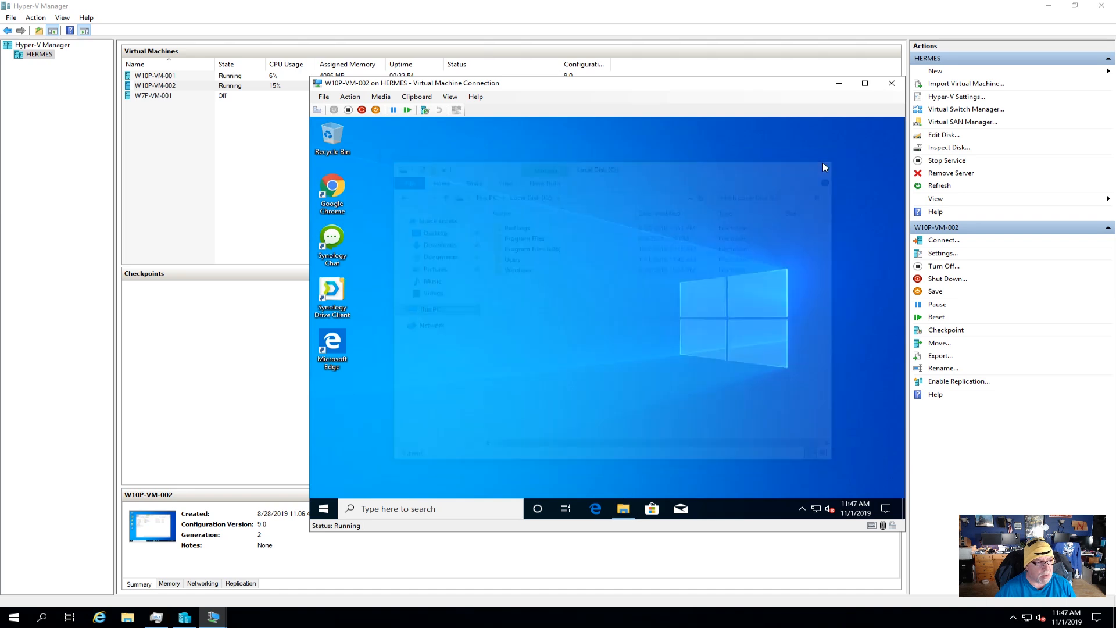
Check the computer name and domain membership in This PC's system properties on W10P-VM-002 and close the System and File Explorer windows
{"action": "left_click", "coordinate": [623, 508]}
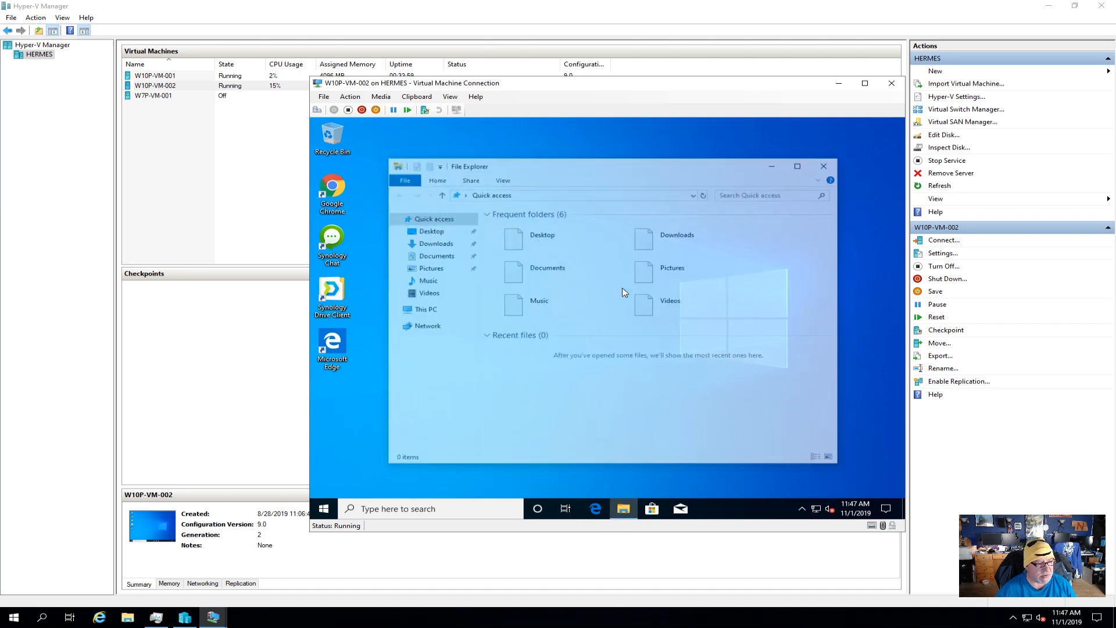
{"action": "right_click", "coordinate": [420, 309]}
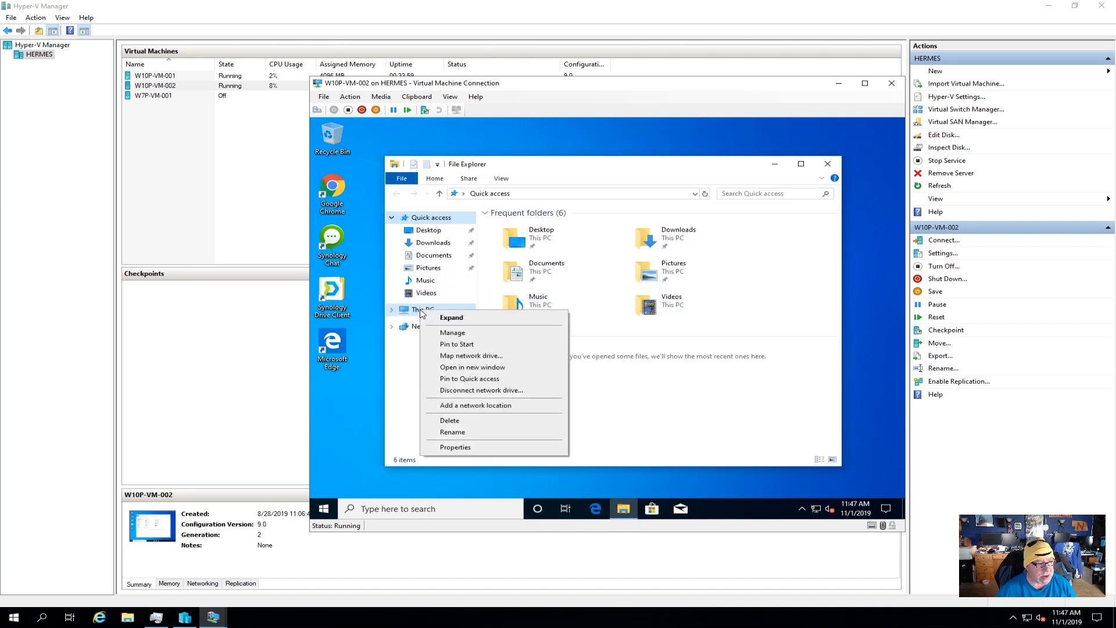
{"action": "left_click", "coordinate": [455, 447]}
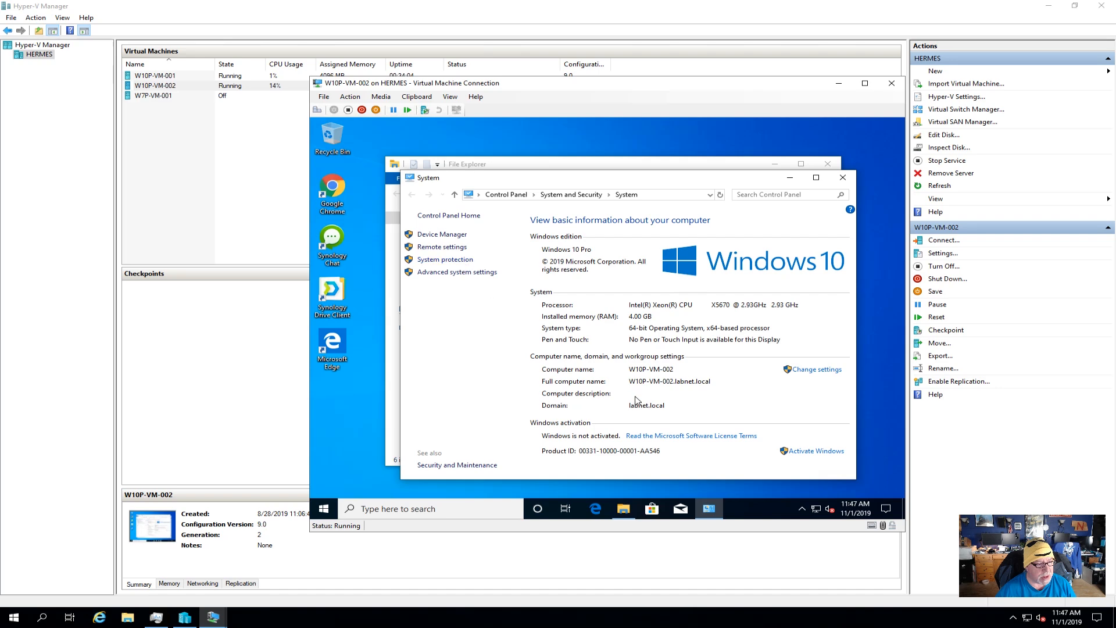
{"action": "left_click", "coordinate": [842, 177]}
{"action": "left_click", "coordinate": [825, 165]}
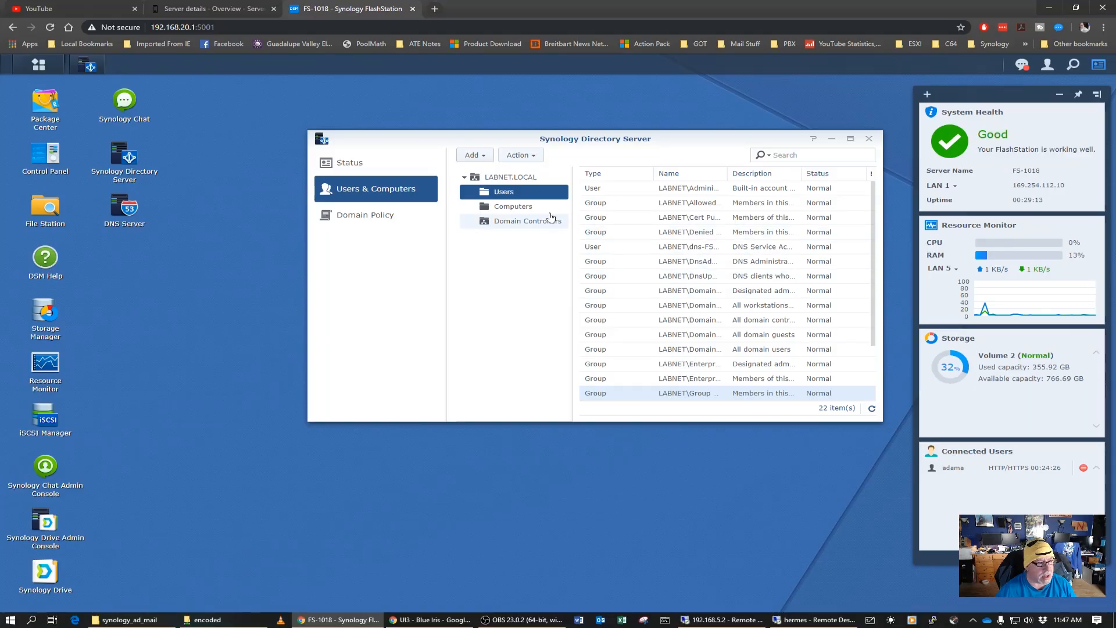
Look through the Computers, Users and Domain Controllers containers of LABNET.LOCAL, Domain Policy and Status in Synology Directory Server
{"action": "left_click", "coordinate": [514, 206]}
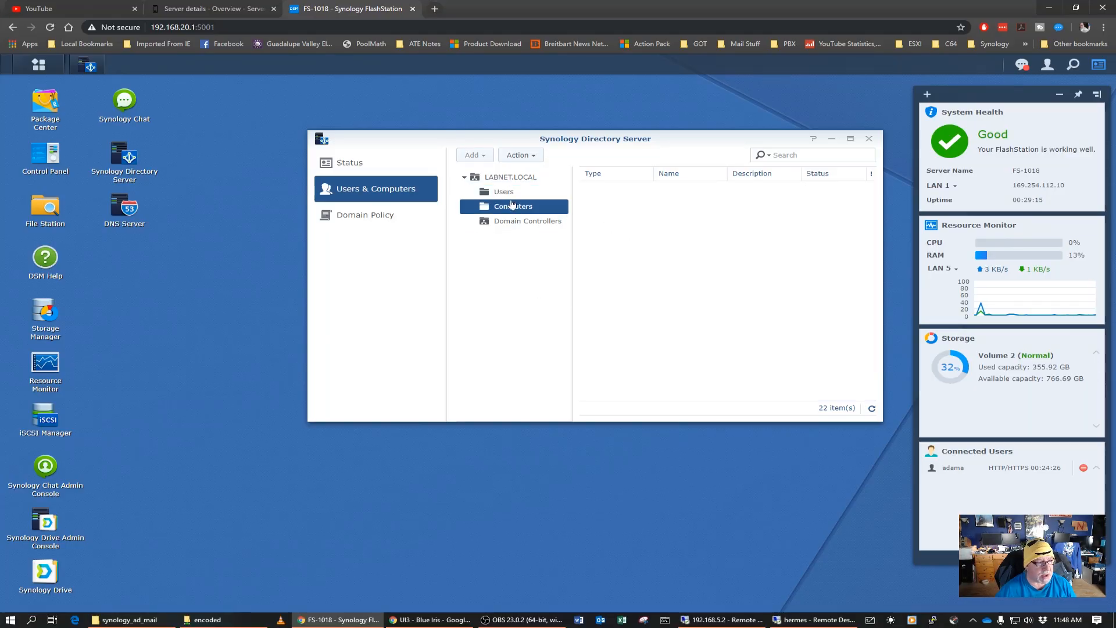
{"action": "right_click", "coordinate": [496, 208]}
{"action": "left_click", "coordinate": [527, 236]}
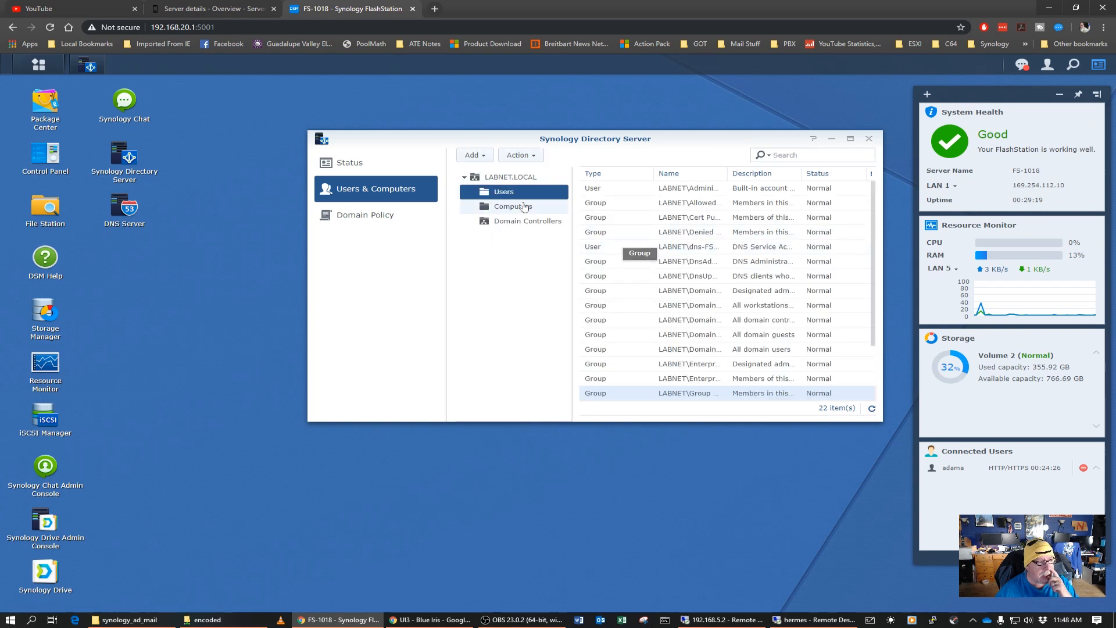
{"action": "left_click", "coordinate": [504, 206]}
{"action": "left_click", "coordinate": [538, 228]}
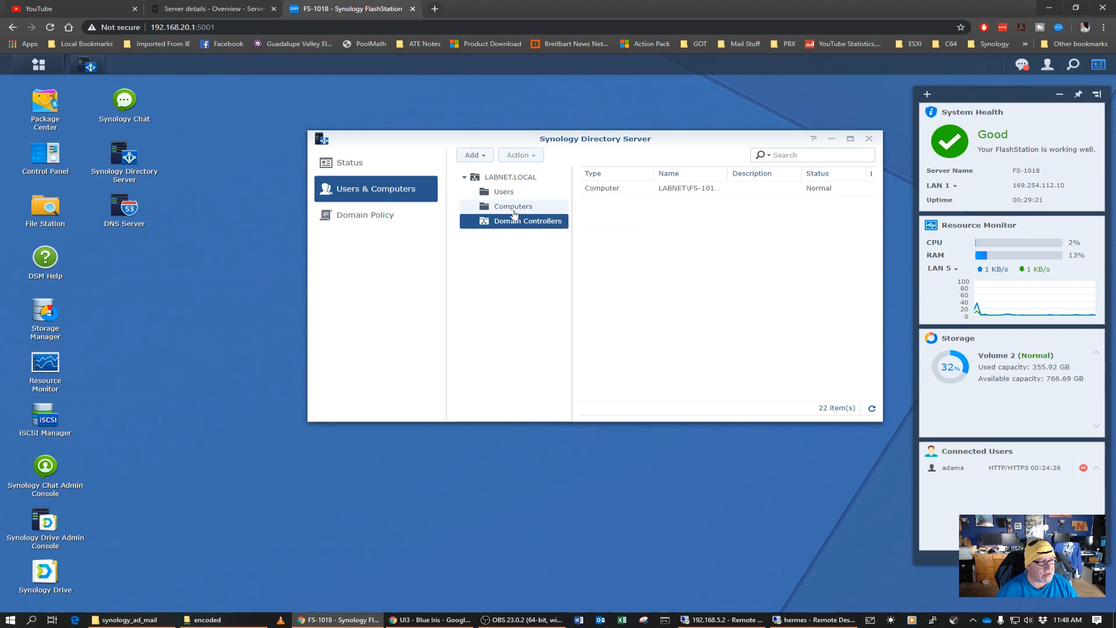
{"action": "left_click", "coordinate": [513, 208]}
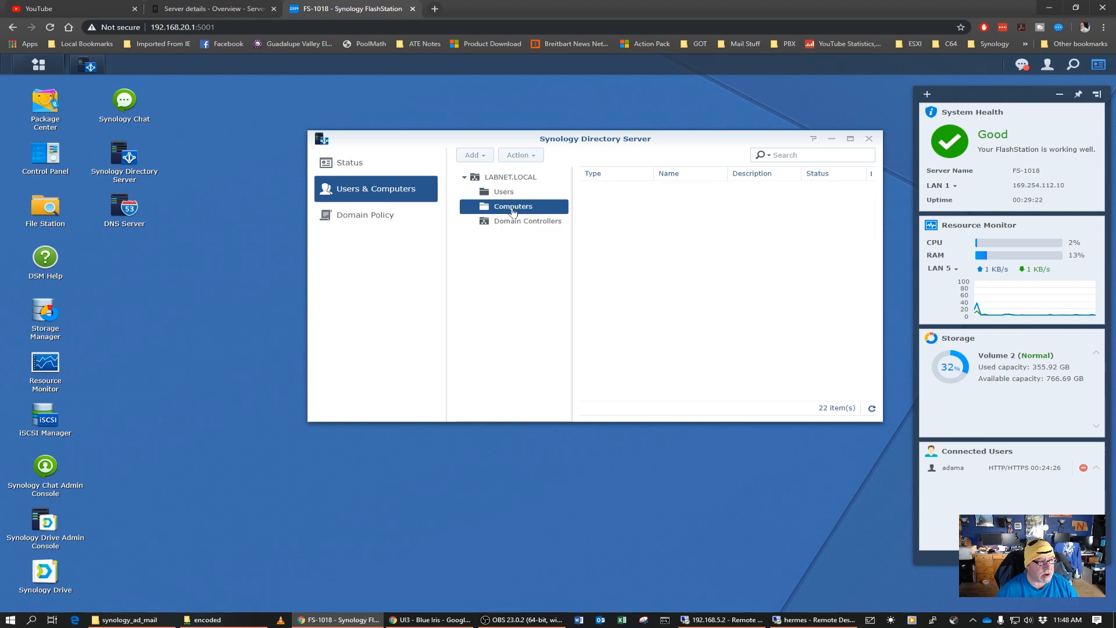
{"action": "left_click", "coordinate": [401, 217]}
{"action": "left_click", "coordinate": [378, 168]}
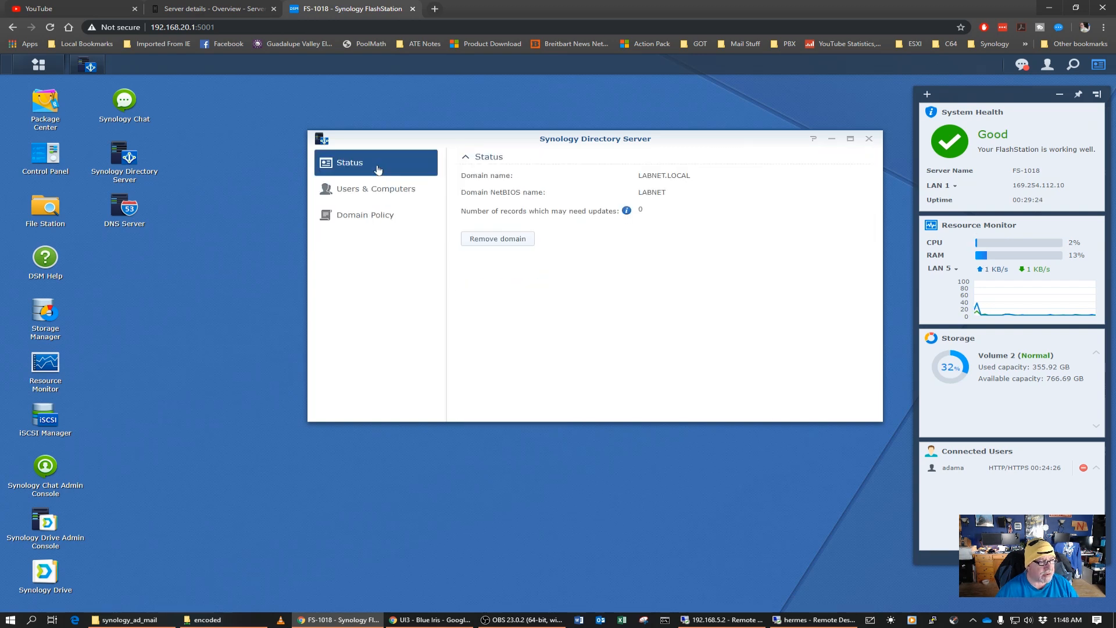
Close and reopen Synology Directory Server, list the Computers container of LABNET.LOCAL and adjust the column width to read the computer names
{"action": "left_click", "coordinate": [868, 138]}
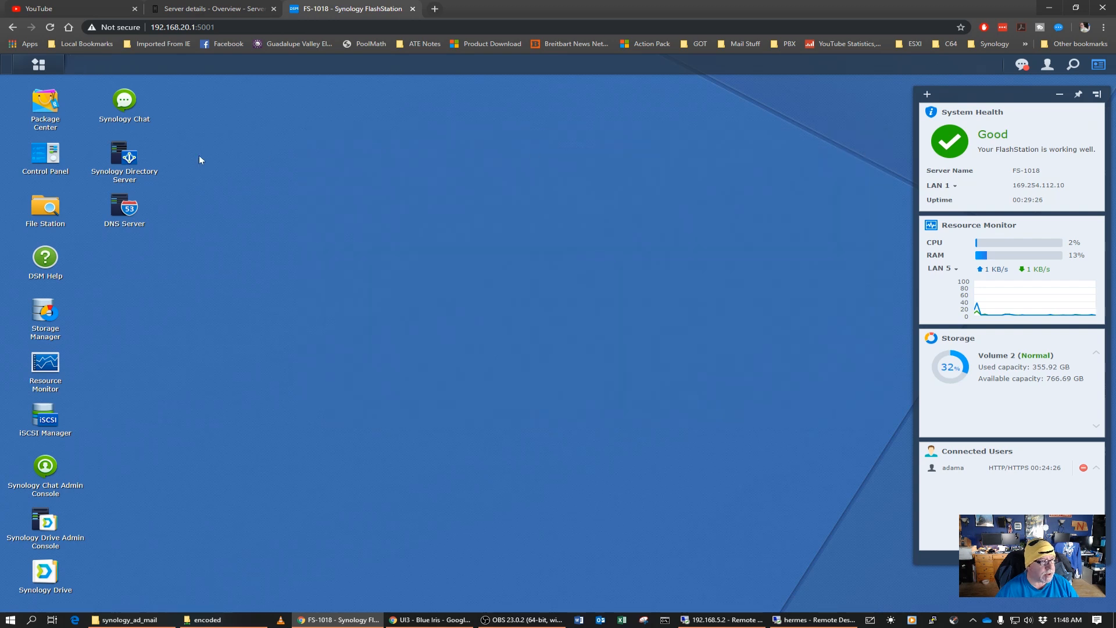
{"action": "left_click", "coordinate": [125, 161]}
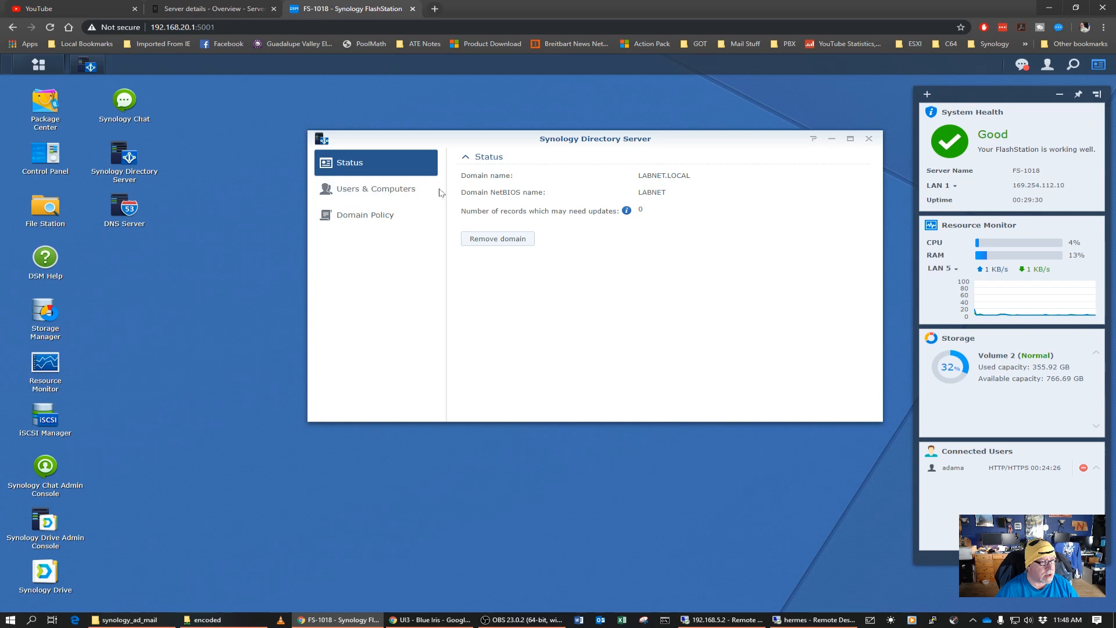
{"action": "left_click", "coordinate": [395, 188]}
{"action": "left_click", "coordinate": [523, 206]}
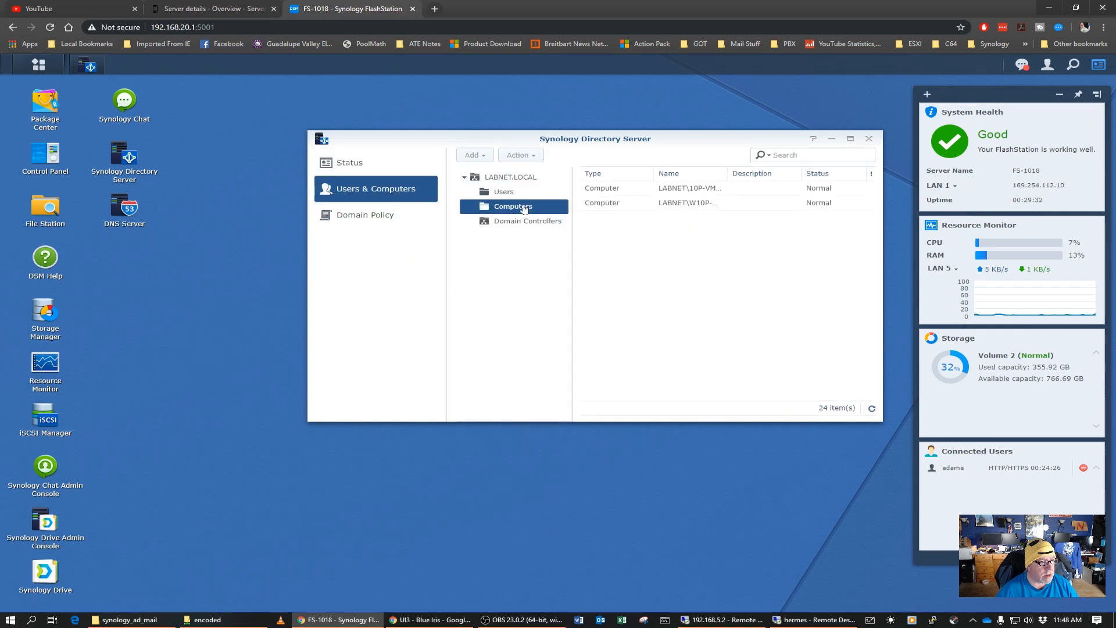
{"action": "left_click_drag", "start_coordinate": [758, 175], "coordinate": [792, 174]}
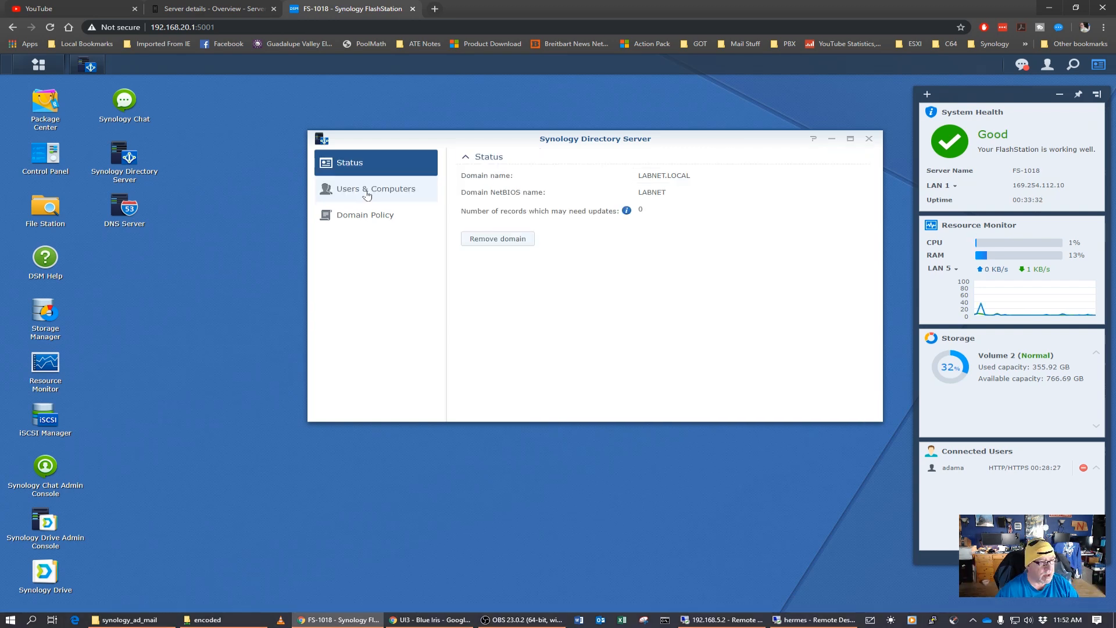
Start a new user in LABNET.LOCAL, entering the login name, the person's full name as description, and the account password with its confirmation
{"action": "left_click", "coordinate": [367, 194]}
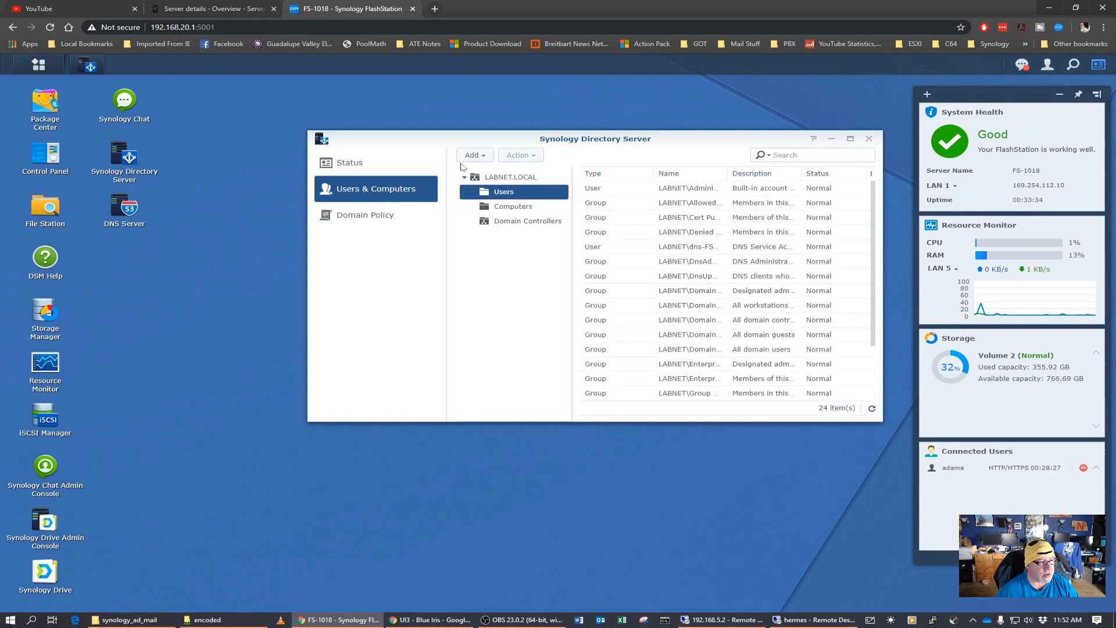
{"action": "left_click", "coordinate": [475, 155]}
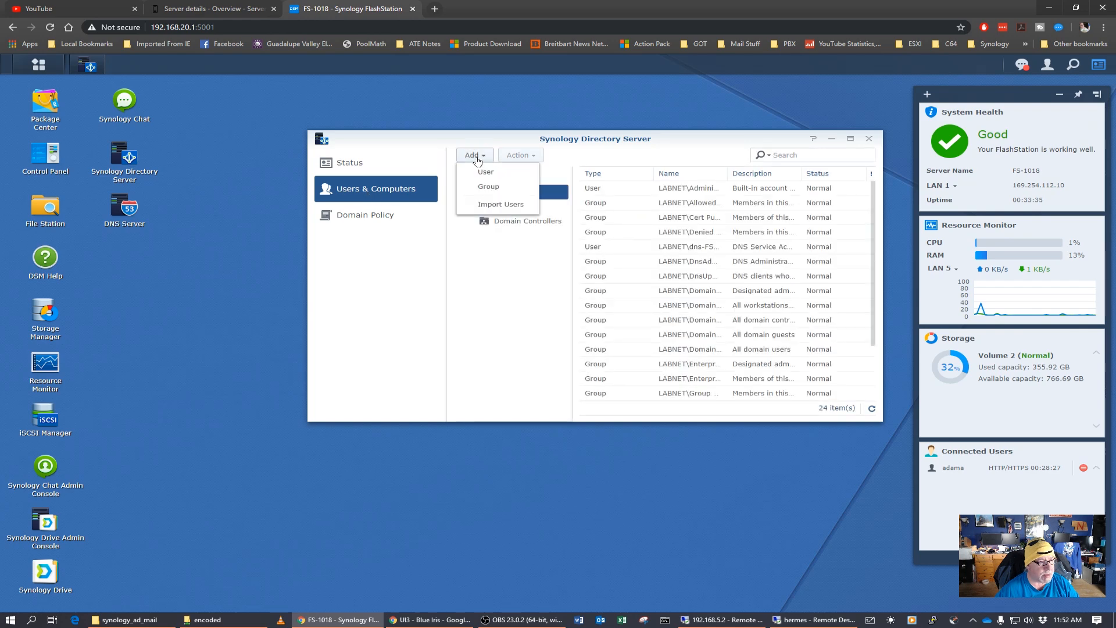
{"action": "left_click", "coordinate": [477, 170]}
{"action": "left_click", "coordinate": [619, 225]}
{"action": "type", "text": "adama"}
{"action": "key", "text": "Tab"}
{"action": "type", "text": "Bill Adama"}
{"action": "key", "text": "Tab"}
{"action": "key", "text": "Tab"}
{"action": "type", "text": "••••••••"}
{"action": "key", "text": "Tab"}
{"action": "type", "text": "••••••••"}
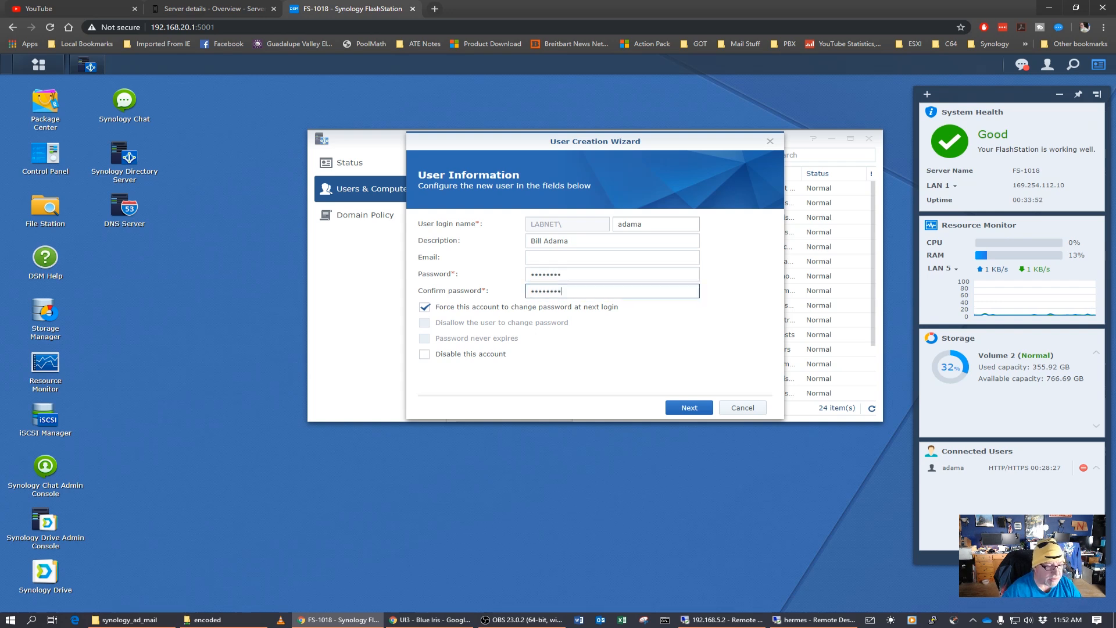
Turn off the forced password change at next login, enable Password never expires and continue to the group selection
{"action": "left_click", "coordinate": [466, 308]}
{"action": "left_click", "coordinate": [424, 338]}
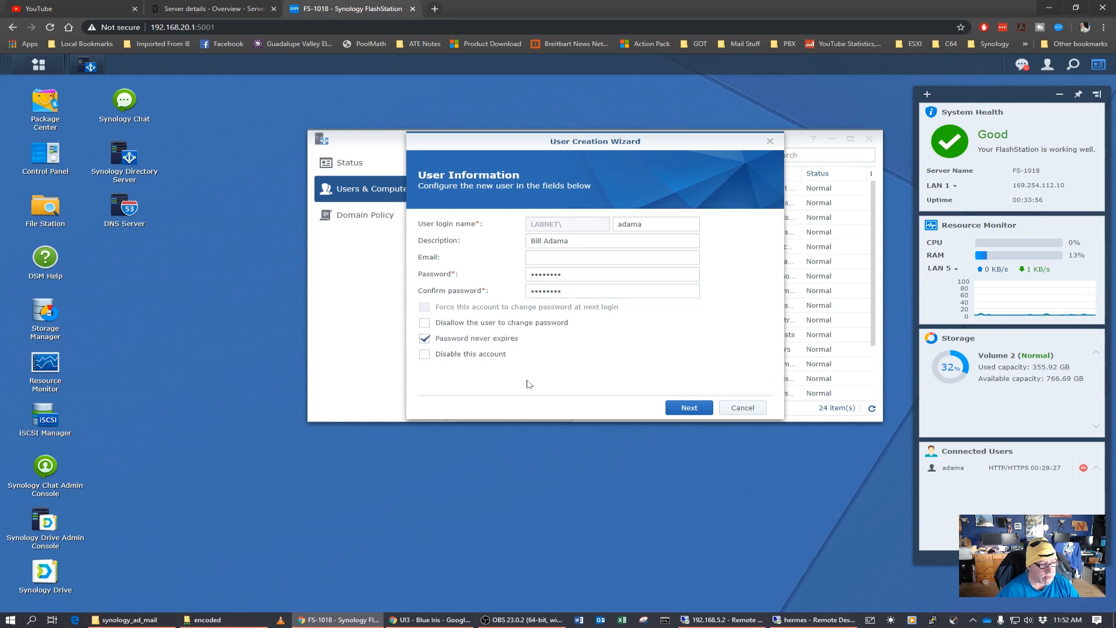
{"action": "left_click", "coordinate": [690, 407]}
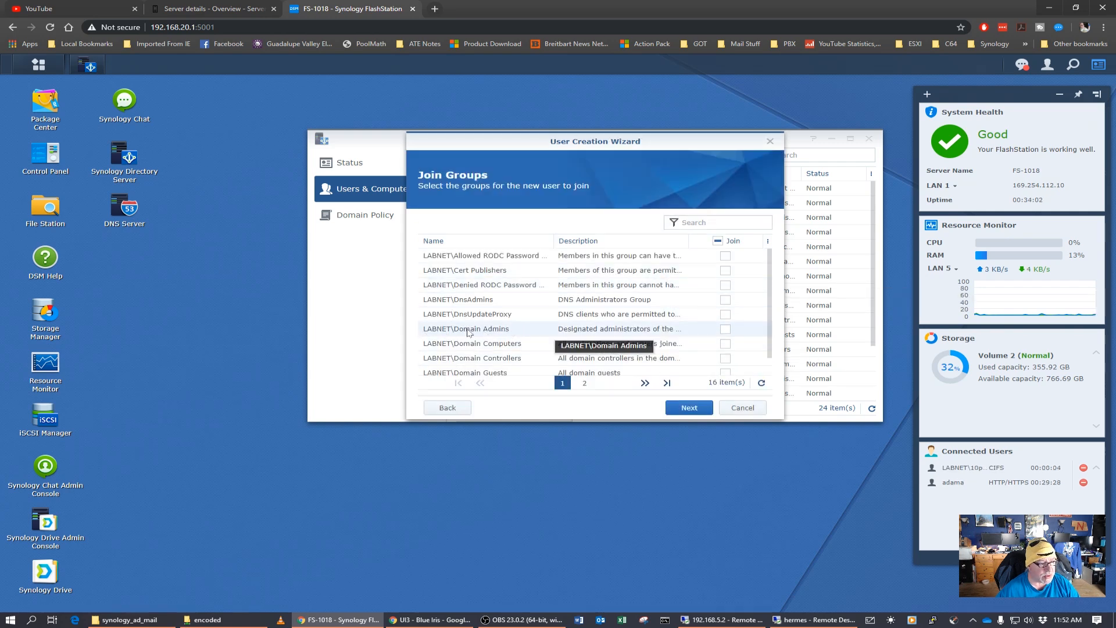
Add the new user to the LABNET\Domain Admins group and apply the settings to create the account
{"action": "left_click", "coordinate": [725, 329]}
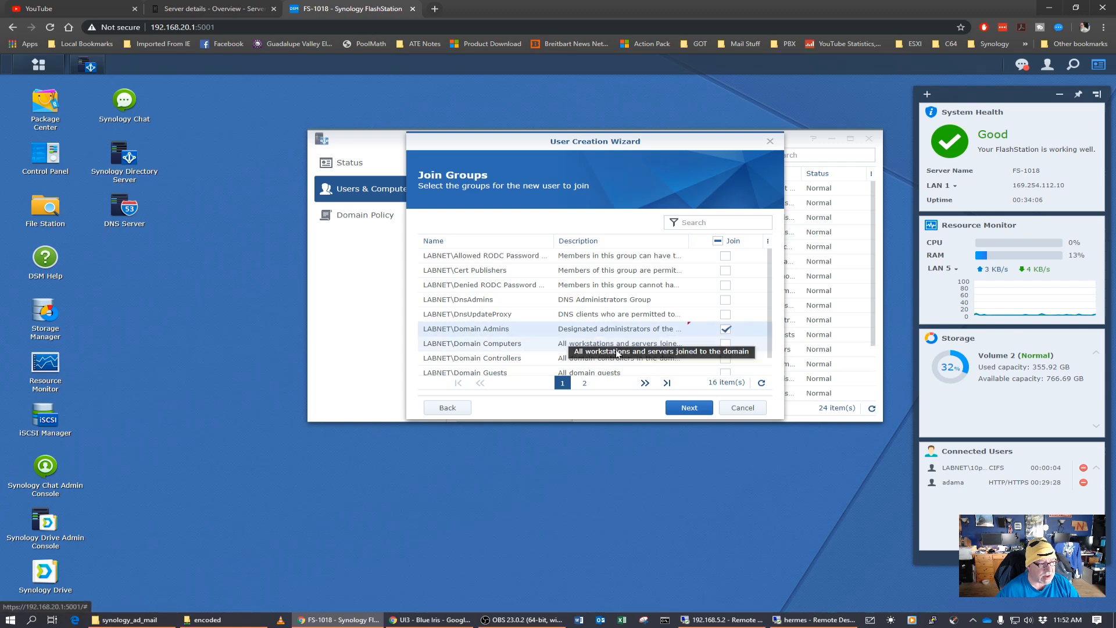
{"action": "left_click", "coordinate": [688, 409]}
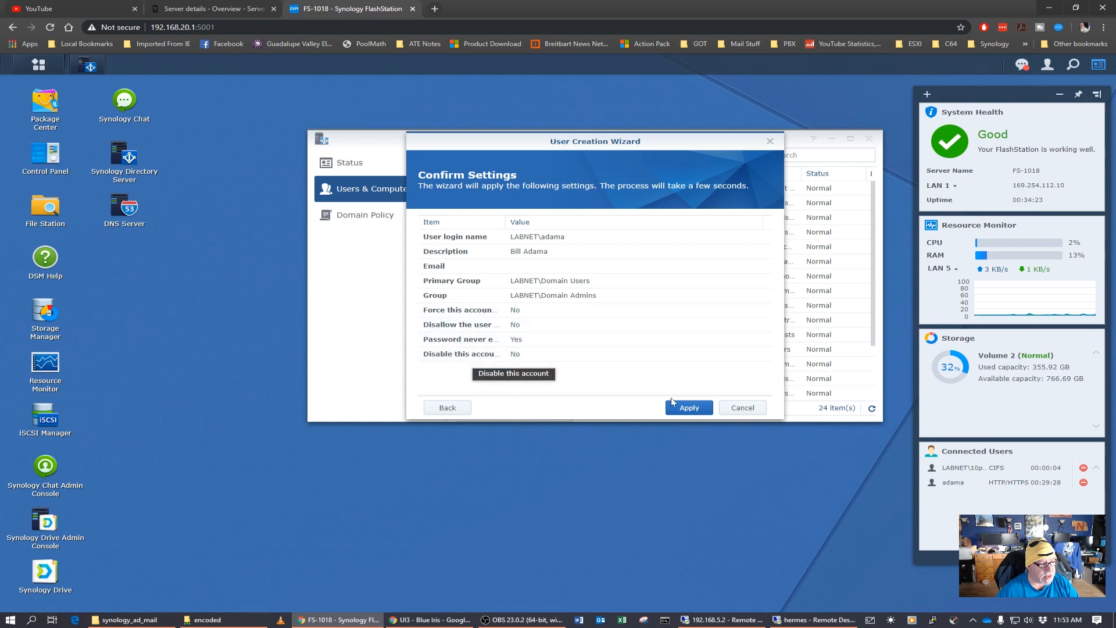
{"action": "left_click", "coordinate": [687, 410]}
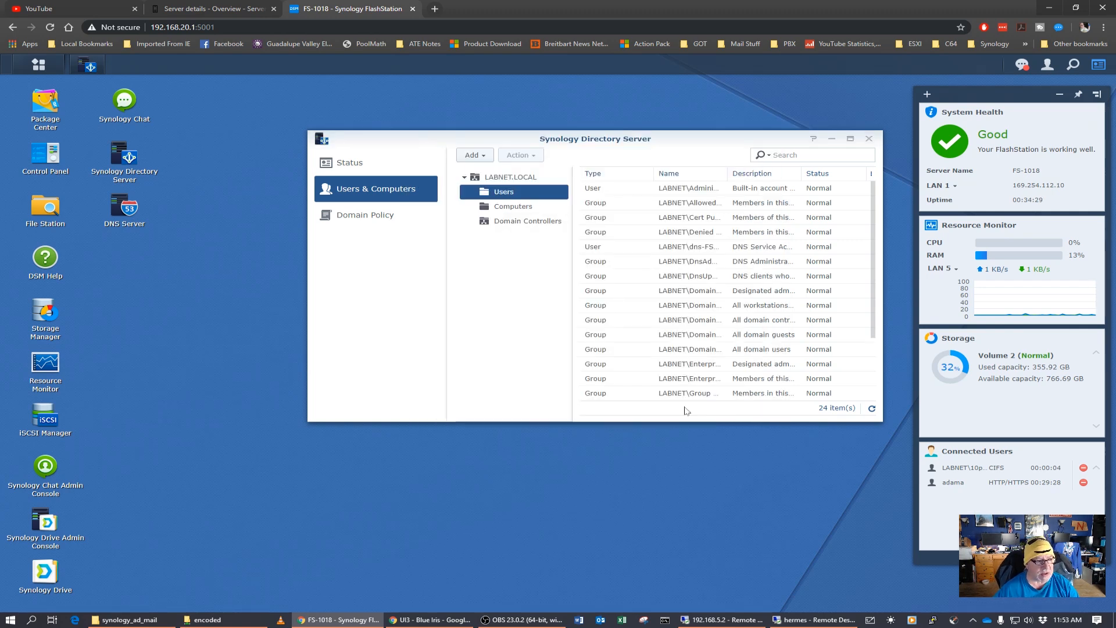
Find the new account in the Users container, review its General, Profile, Member of and Account properties, and close them without changes
{"action": "left_click", "coordinate": [512, 206]}
{"action": "left_click", "coordinate": [509, 192]}
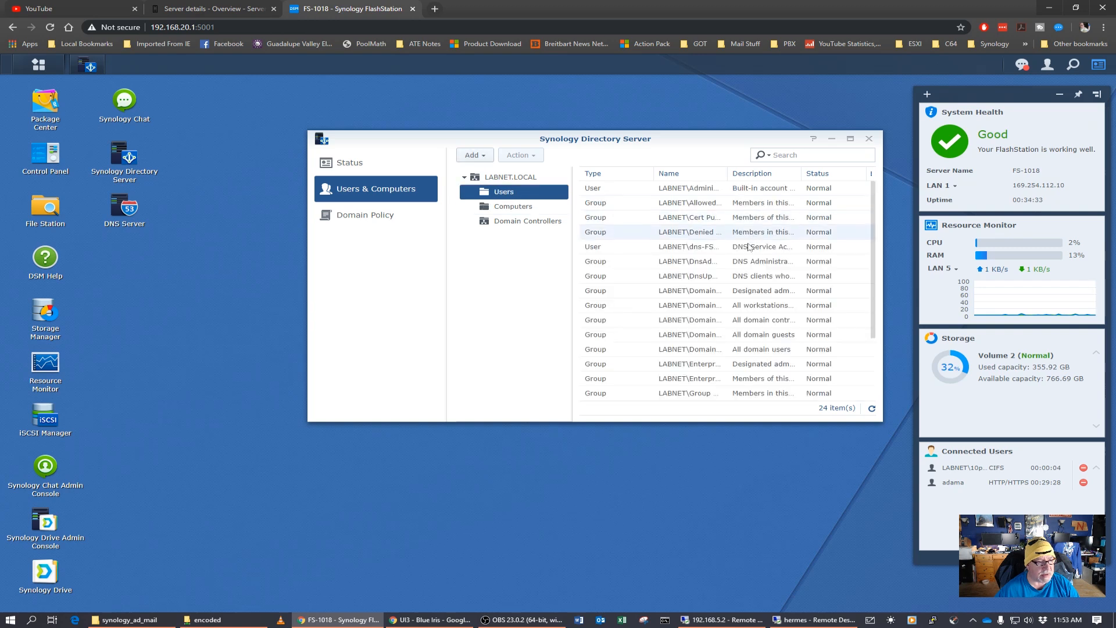
{"action": "scroll", "coordinate": [655, 314], "scroll_direction": "down", "scroll_amount": 3}
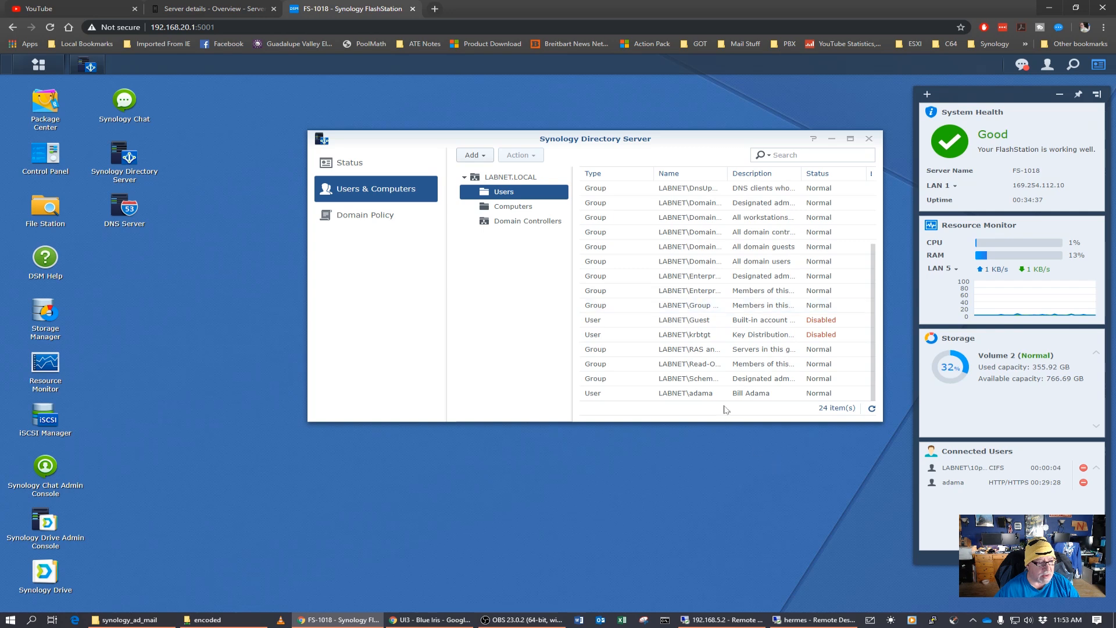
{"action": "double_click", "coordinate": [672, 394]}
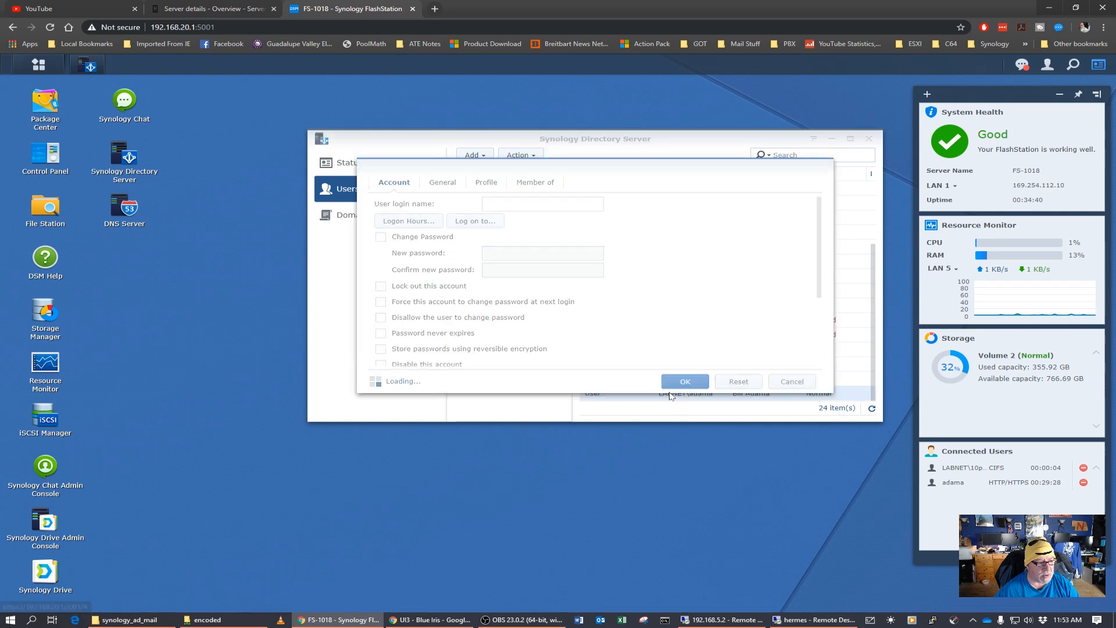
{"action": "left_click", "coordinate": [447, 184]}
{"action": "left_click", "coordinate": [491, 185]}
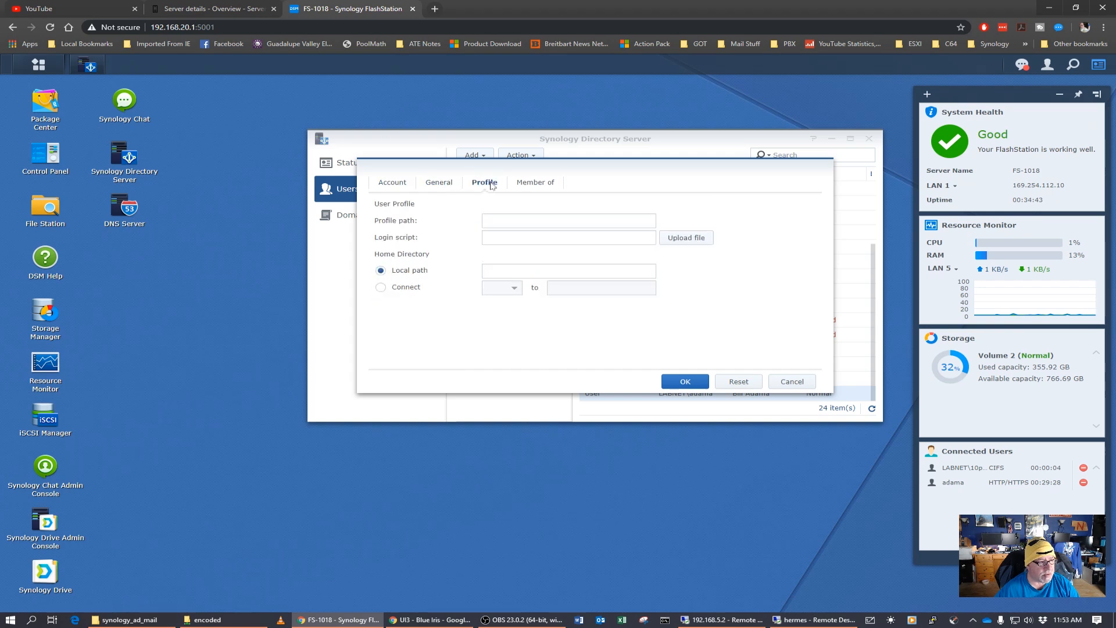
{"action": "left_click", "coordinate": [530, 185]}
{"action": "left_click", "coordinate": [400, 186]}
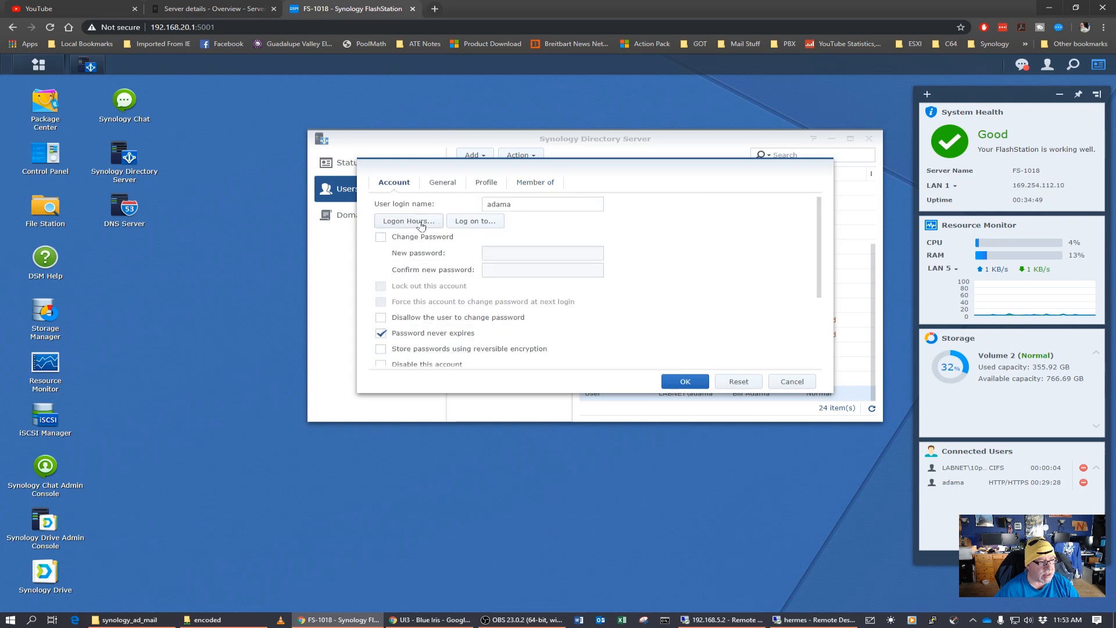
{"action": "left_click", "coordinate": [792, 382]}
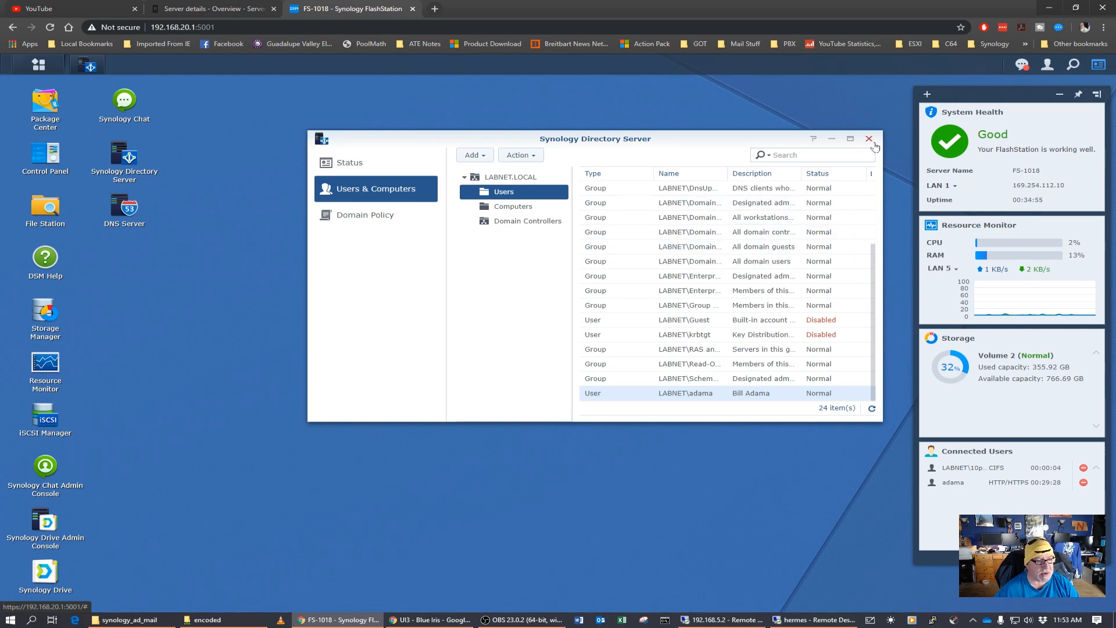
Look at the password and account lockout settings in Domain Policy and return to the Status page
{"action": "left_click", "coordinate": [376, 215]}
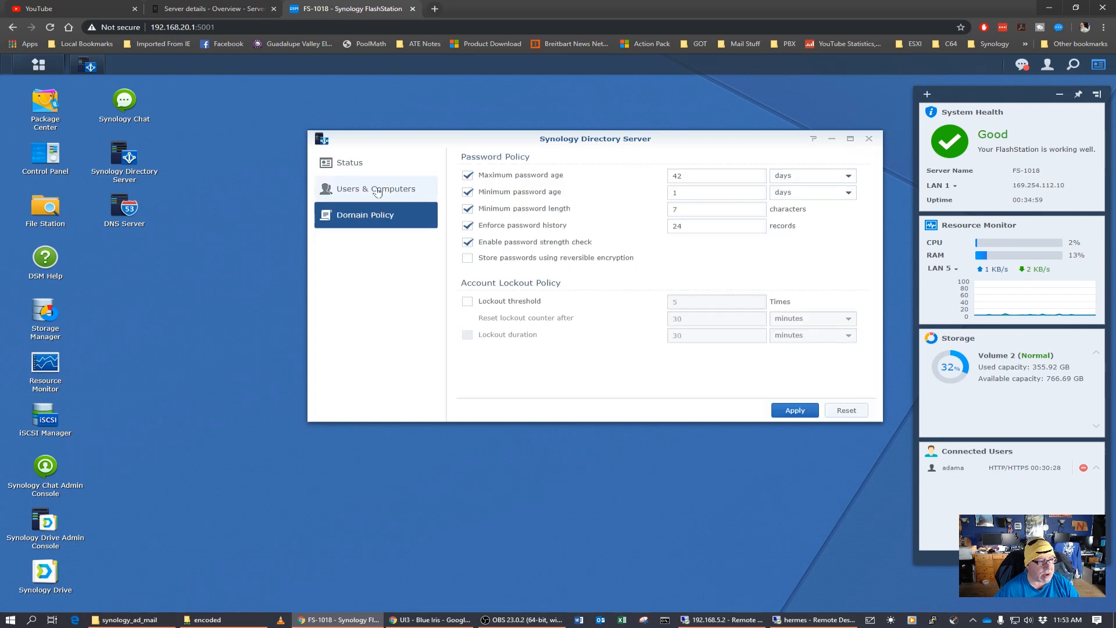
{"action": "left_click", "coordinate": [374, 191]}
{"action": "left_click", "coordinate": [370, 168]}
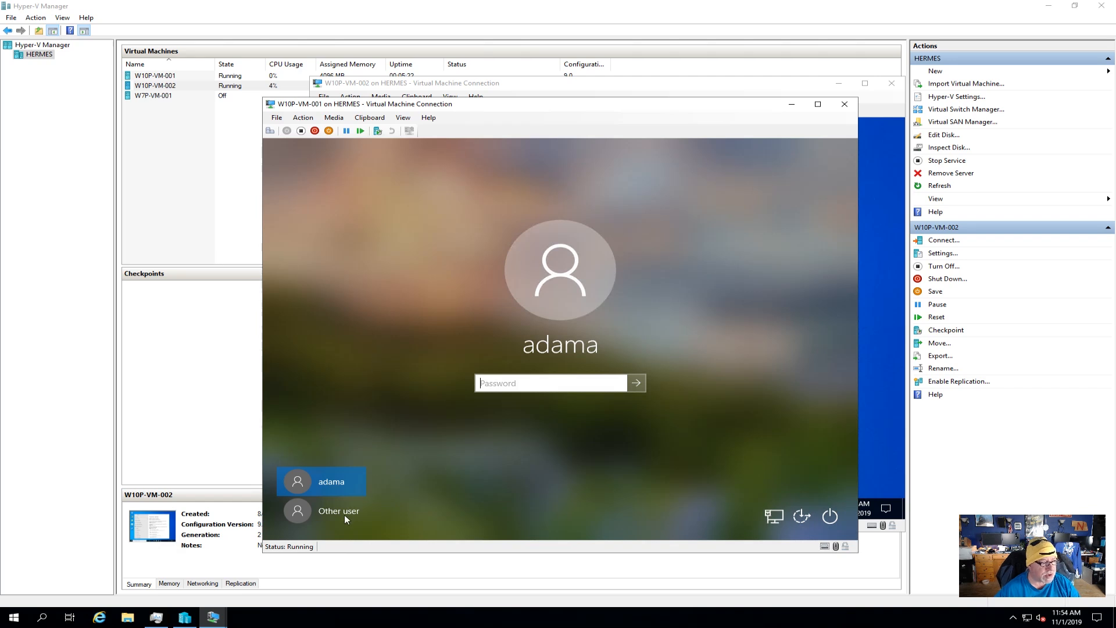
Sign in to W10P-VM-001 as another user with the new labnet domain account's user name and password
{"action": "left_click", "coordinate": [356, 503]}
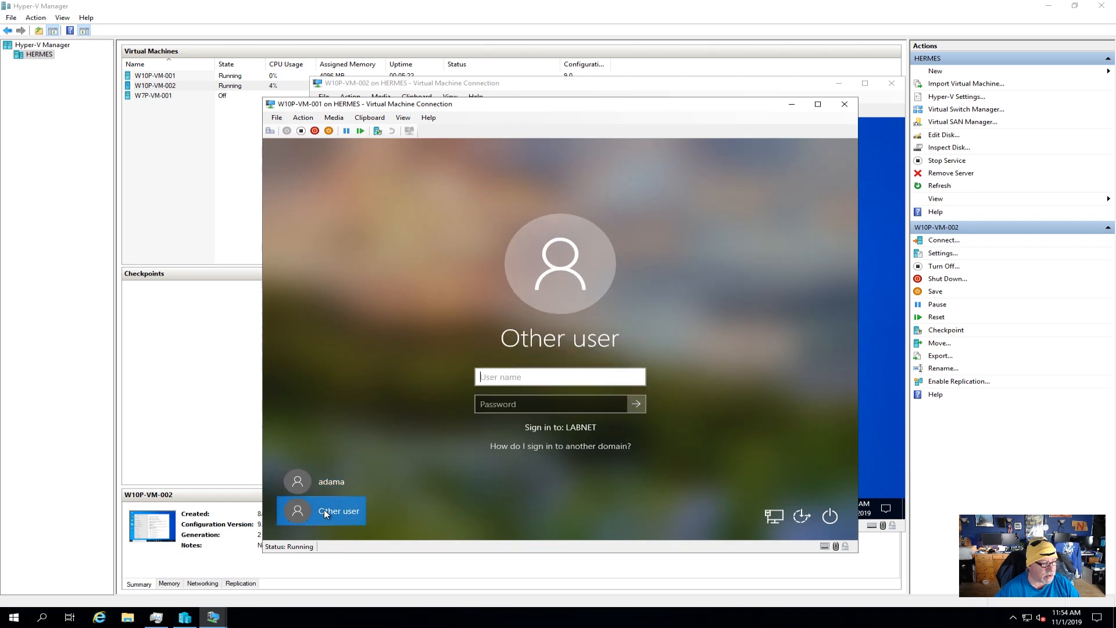
{"action": "type", "text": "labnet"}
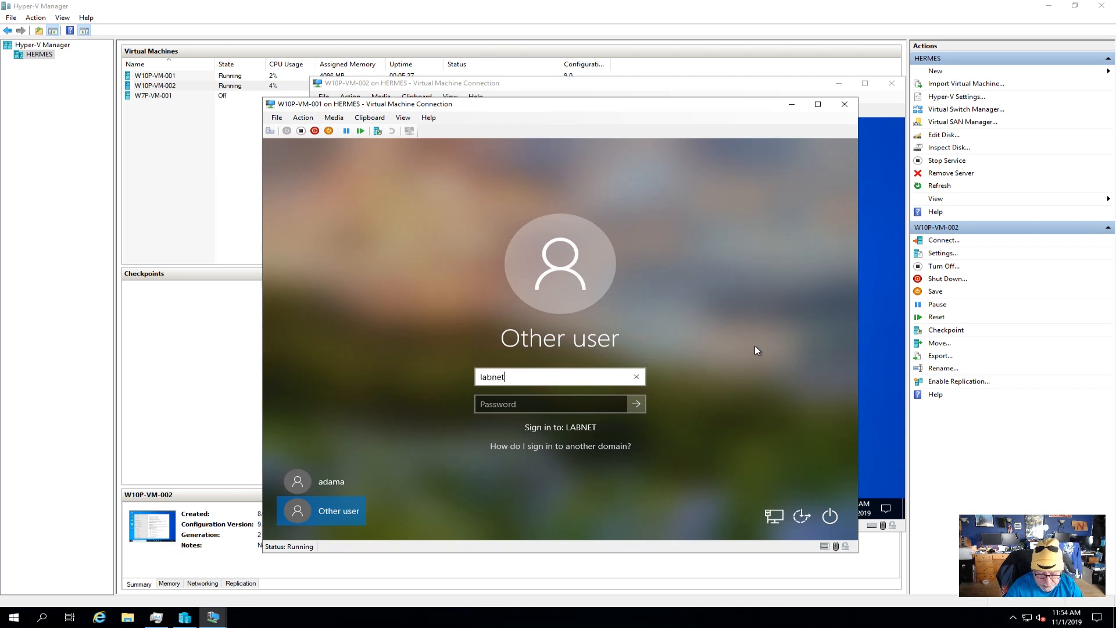
{"action": "type", "text": "\\adama"}
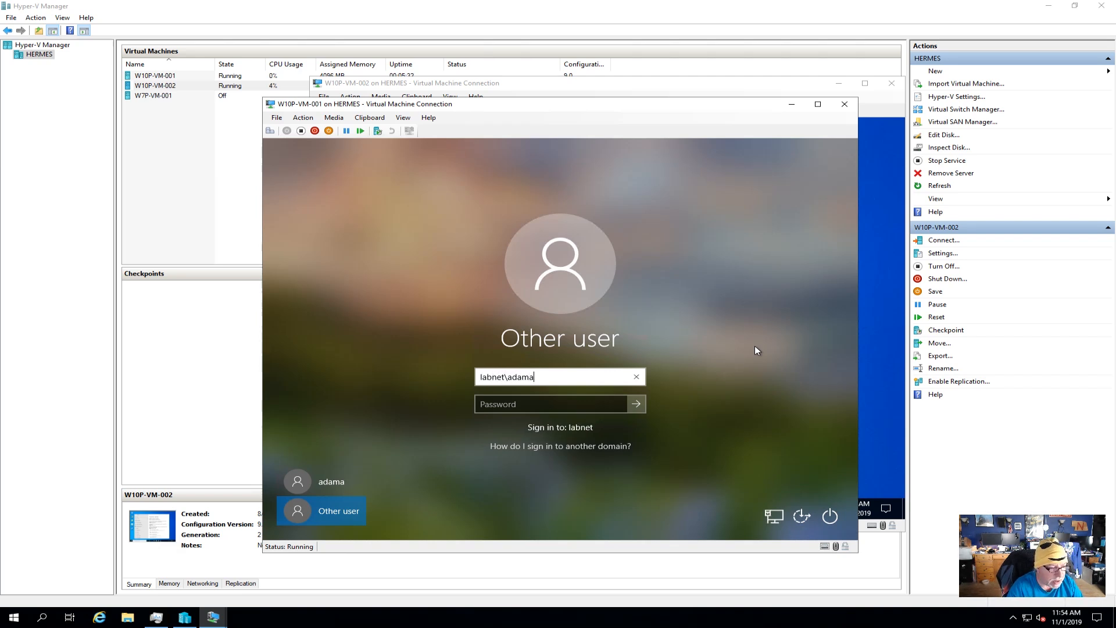
{"action": "key", "text": "Tab"}
{"action": "type", "text": "•••••••"}
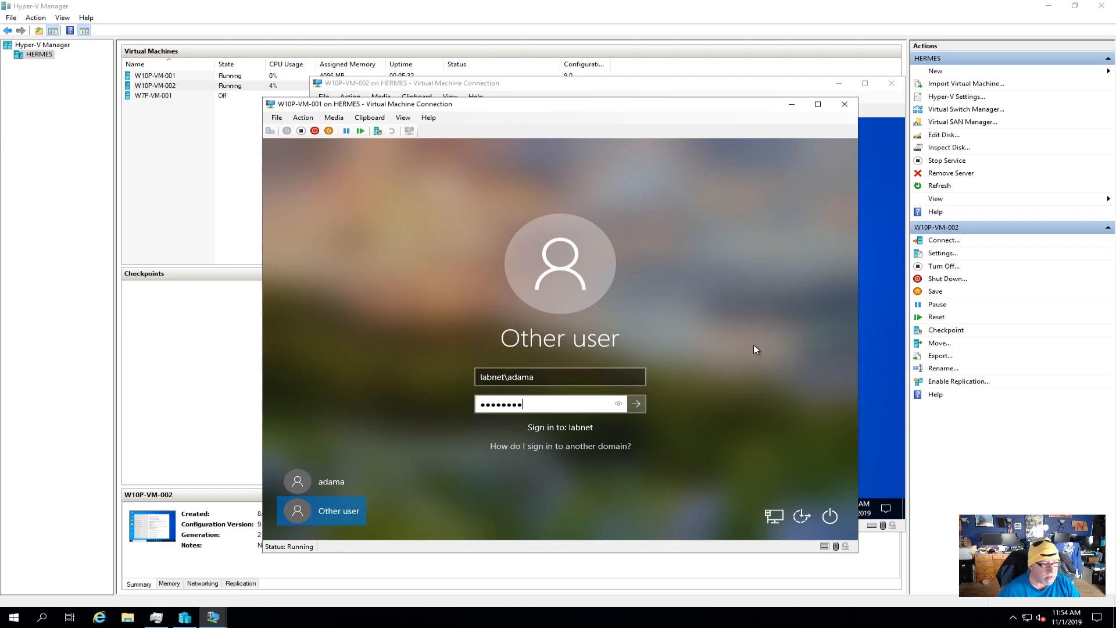
{"action": "type", "text": "••"}
{"action": "left_click", "coordinate": [635, 404]}
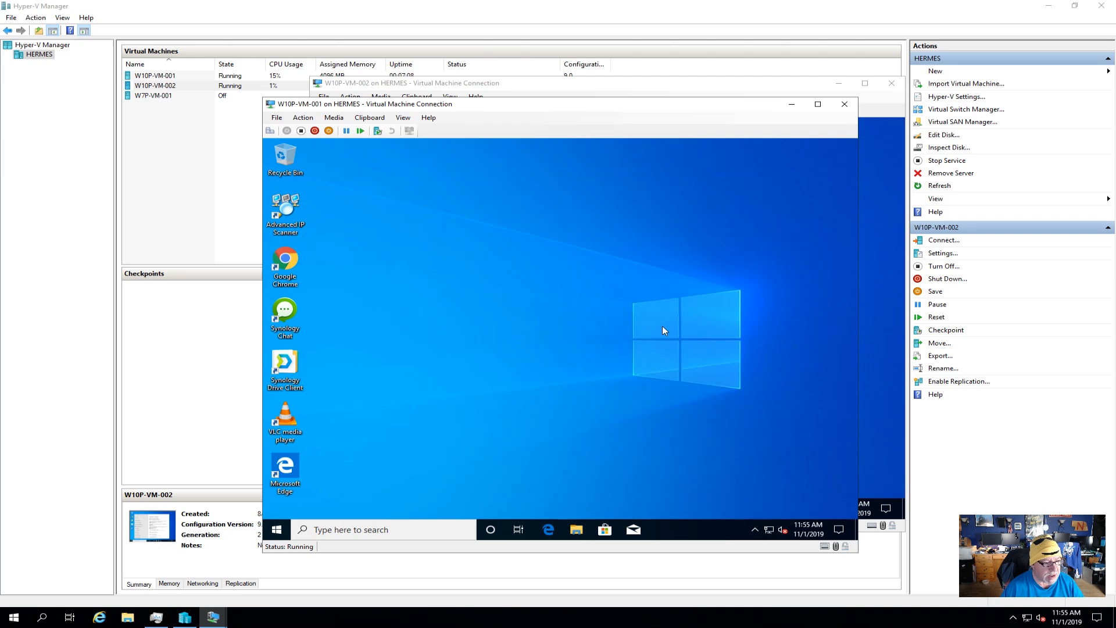
On W10P-VM-001, view the system properties of This PC to check its computer name and domain, and close the windows
{"action": "left_click", "coordinate": [579, 532]}
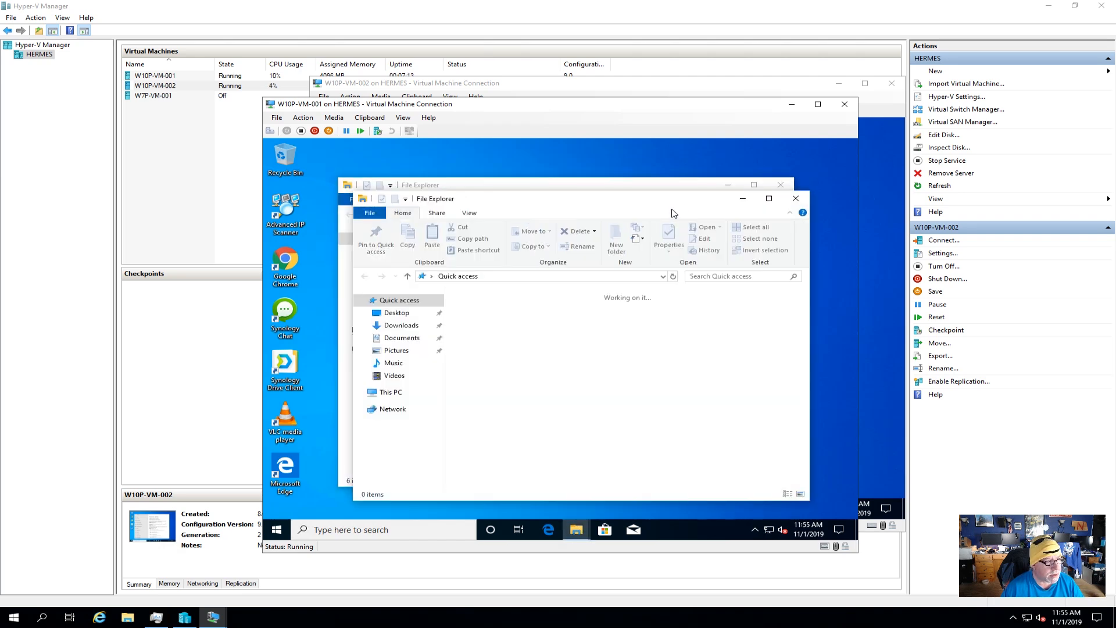
{"action": "left_click", "coordinate": [796, 198]}
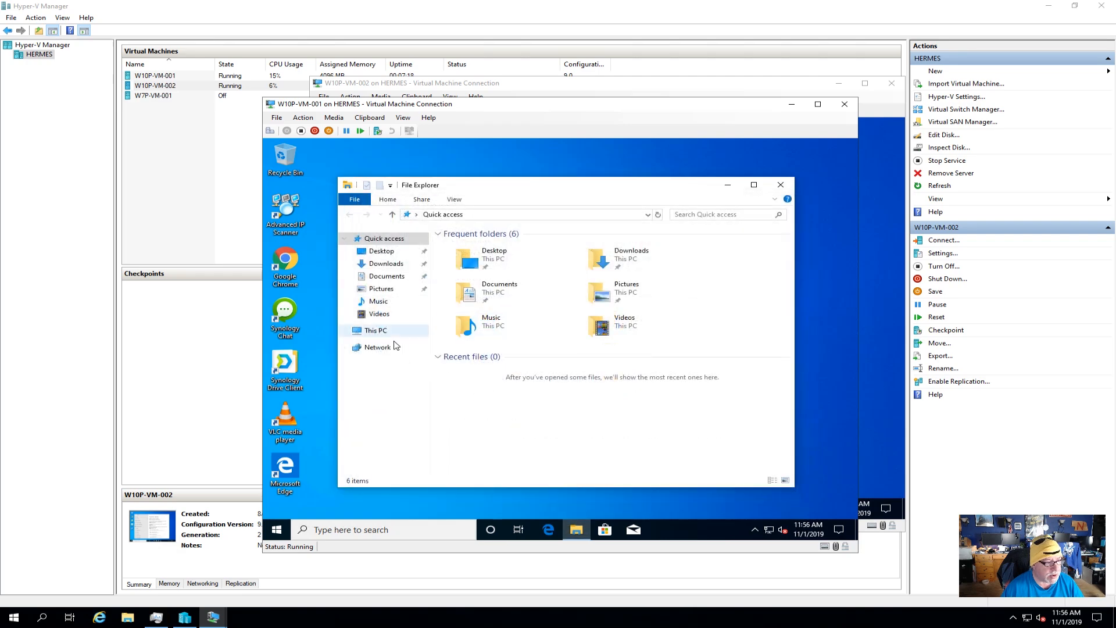
{"action": "right_click", "coordinate": [375, 331]}
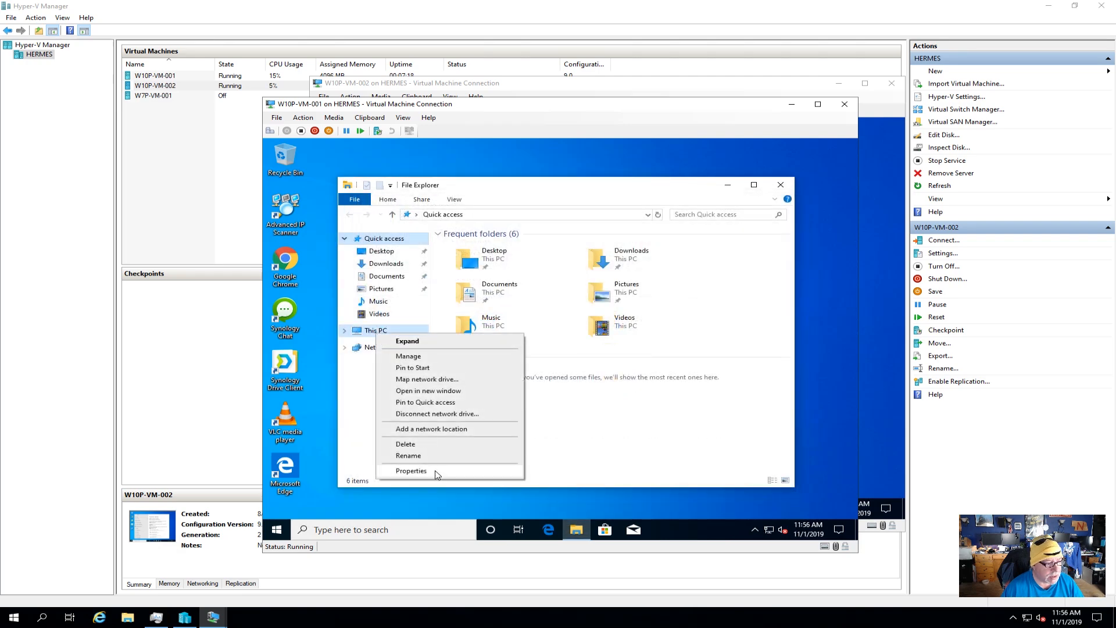
{"action": "left_click", "coordinate": [438, 474]}
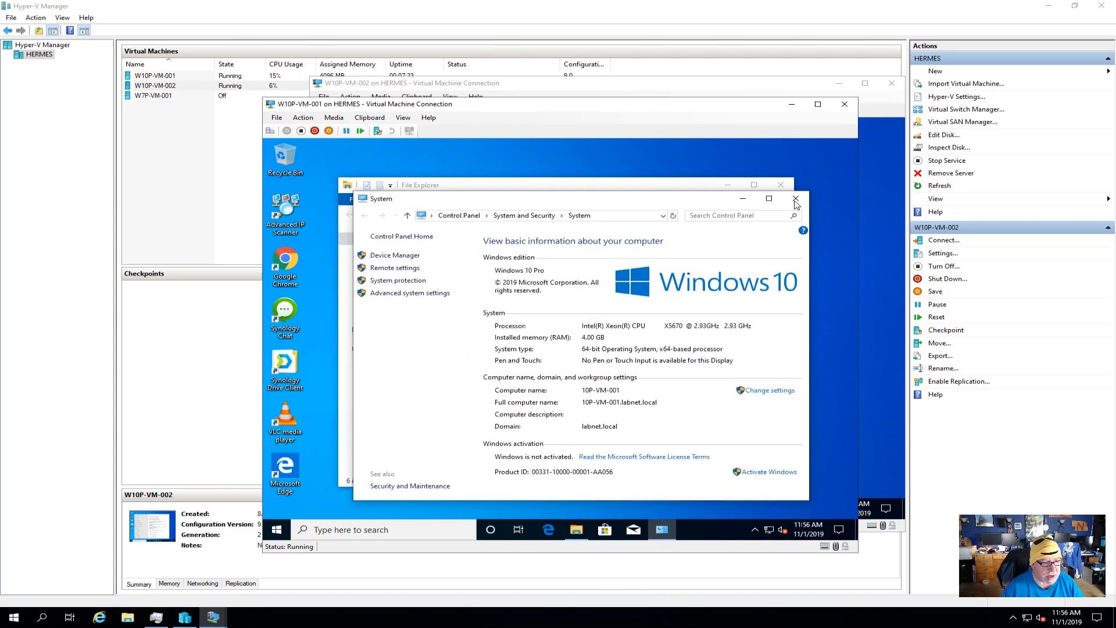
{"action": "left_click", "coordinate": [795, 198]}
{"action": "left_click", "coordinate": [781, 185]}
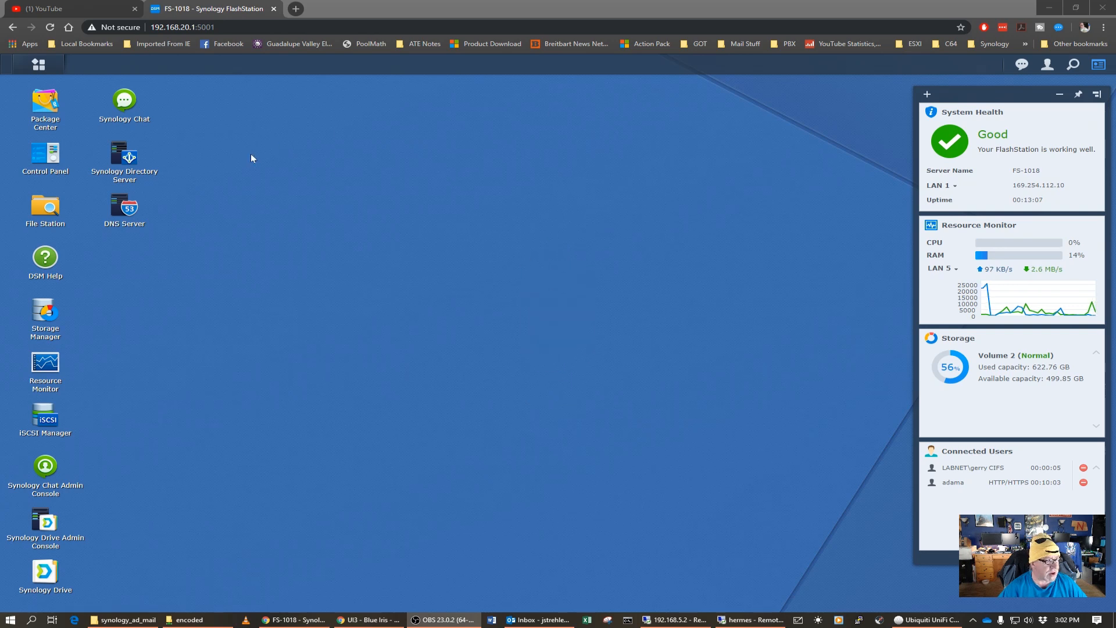
Switch to the Synology DSM desktop, open Synology Directory Server, and look over the Domain Policy and Users & Computers pages
{"action": "left_click", "coordinate": [124, 154]}
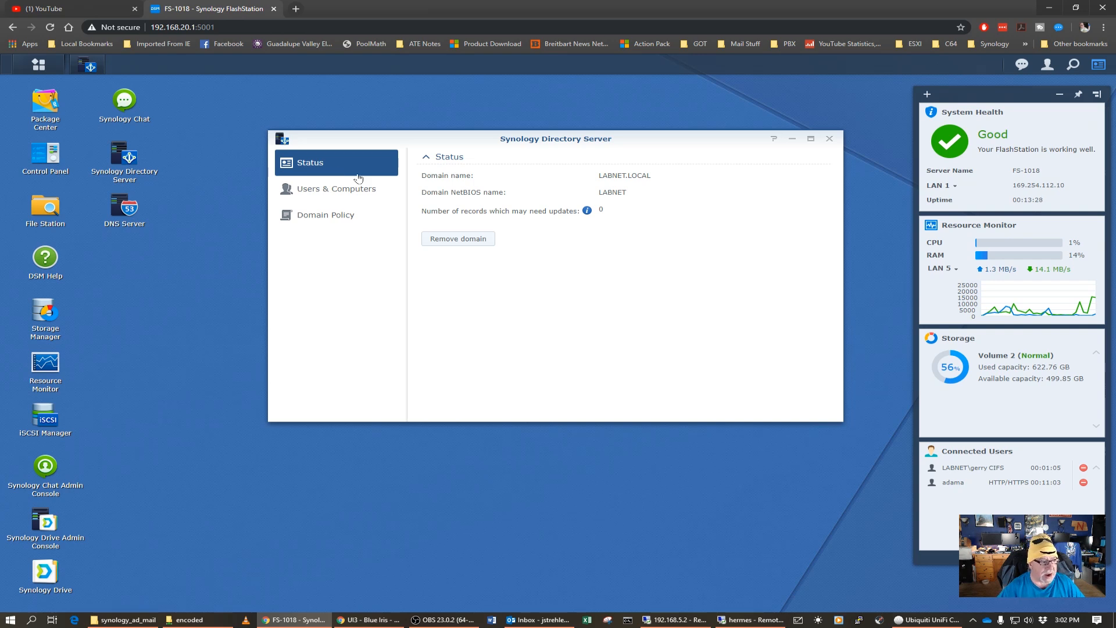
{"action": "left_click", "coordinate": [347, 222]}
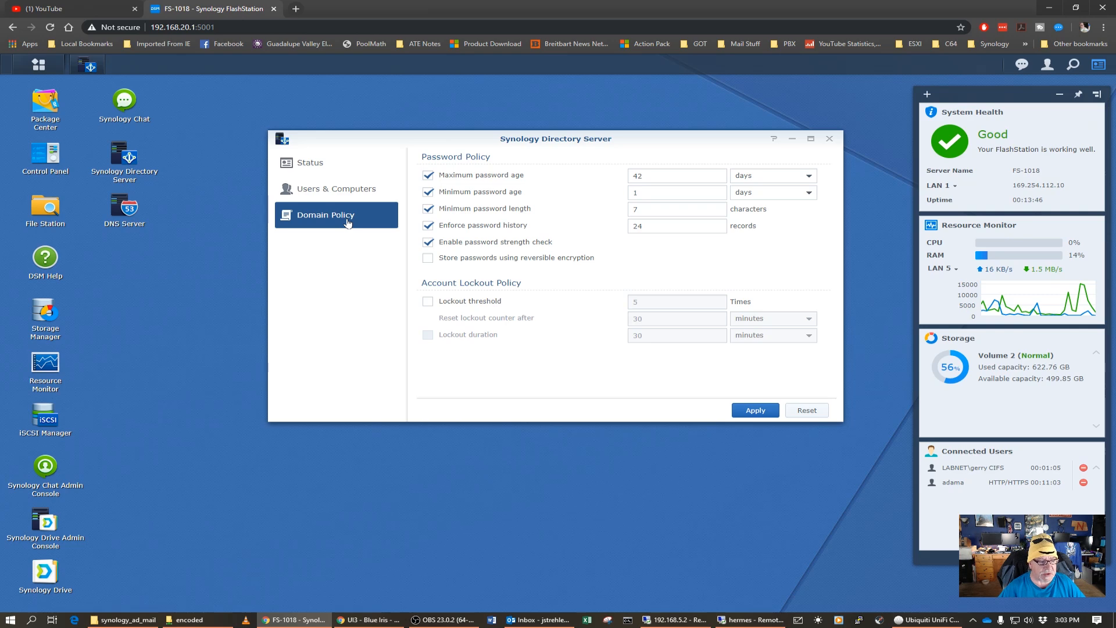
{"action": "left_click", "coordinate": [336, 188]}
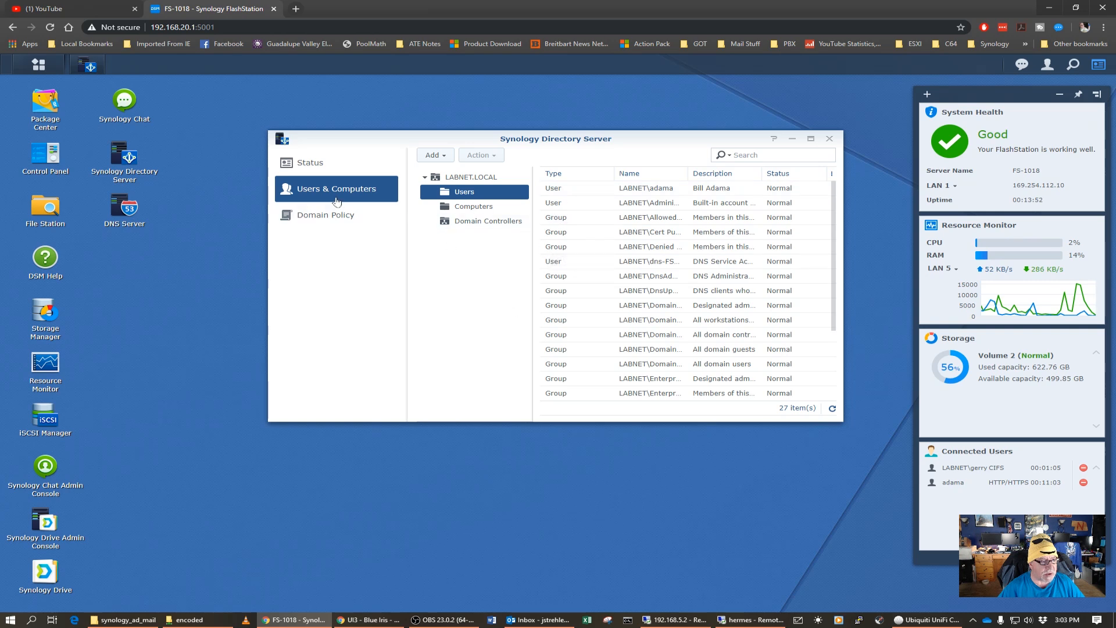
Open the properties of the first domain user in the Users container and examine its Logon Hours and Log on to restrictions, cancelling both
{"action": "double_click", "coordinate": [570, 188]}
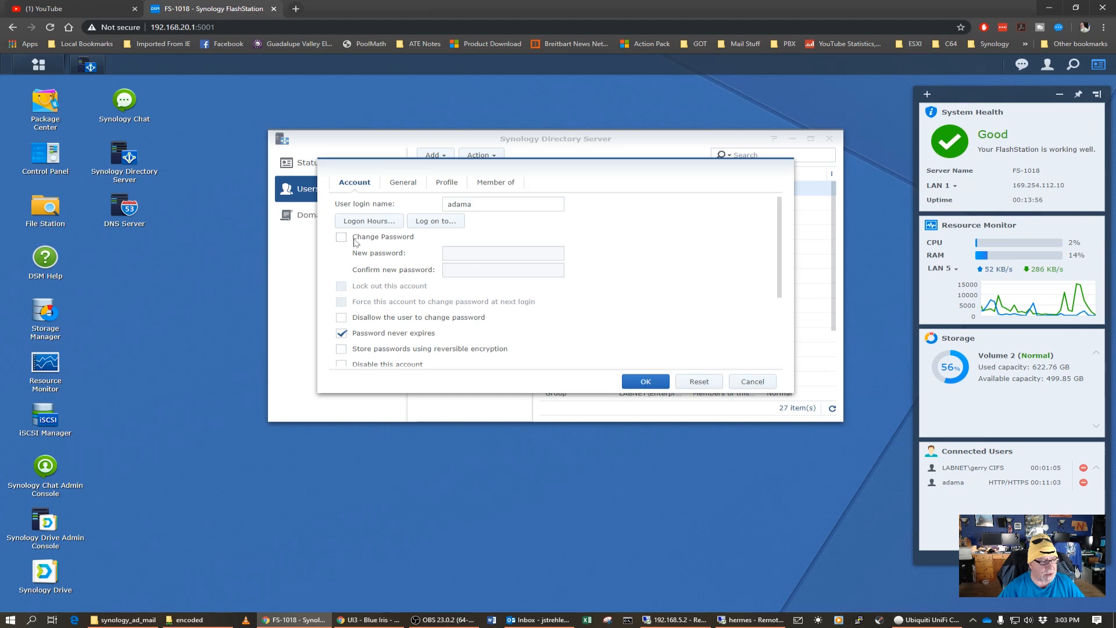
{"action": "left_click", "coordinate": [370, 223]}
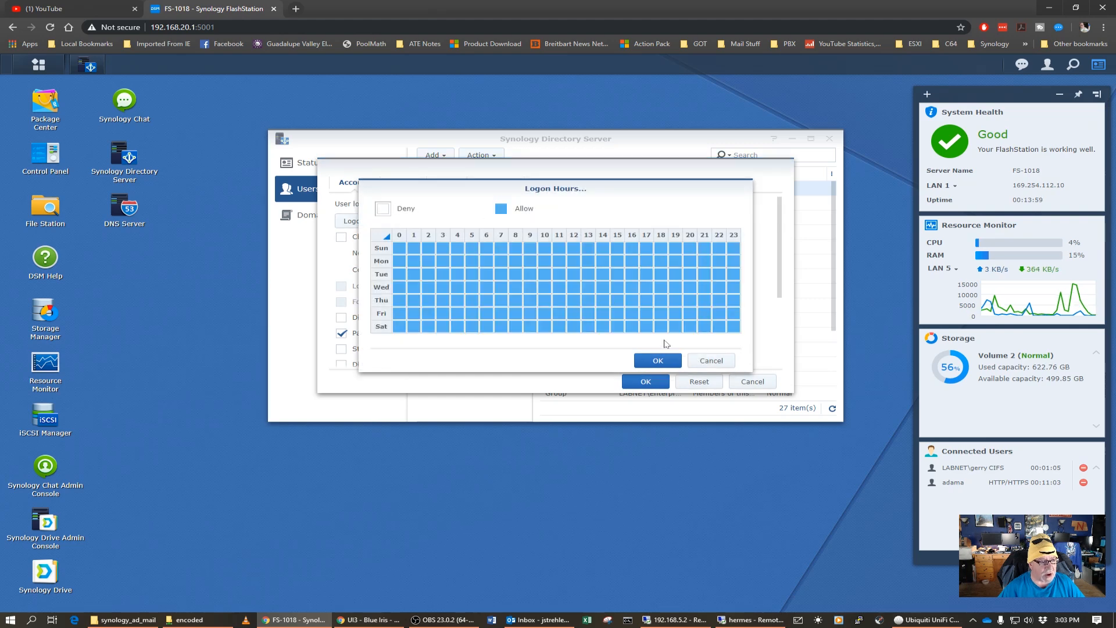
{"action": "left_click", "coordinate": [710, 361]}
{"action": "left_click", "coordinate": [446, 224]}
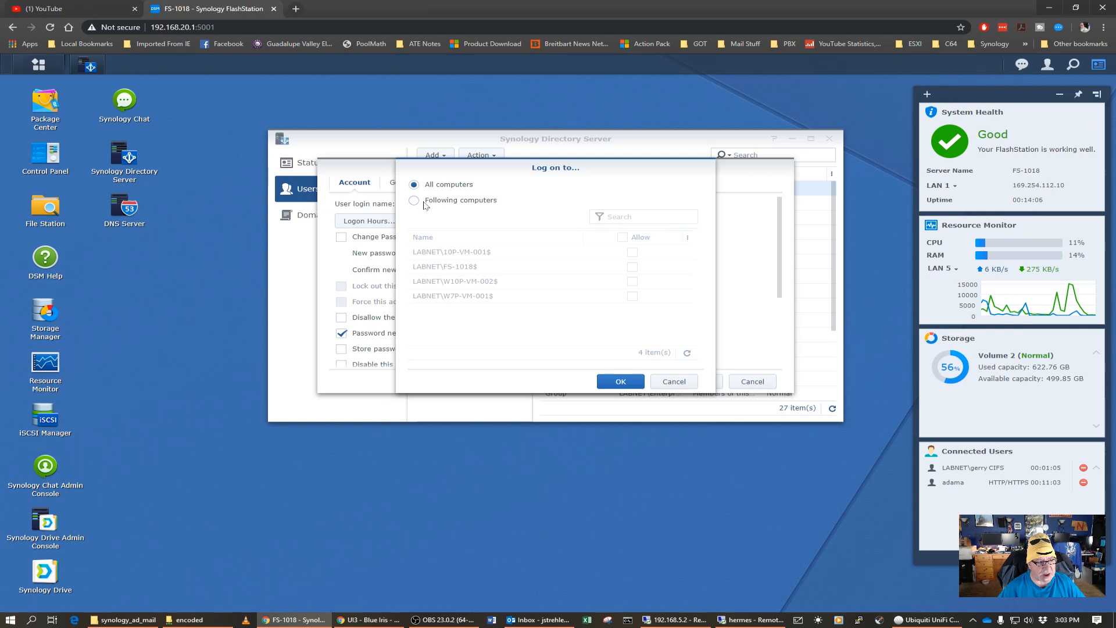
{"action": "left_click", "coordinate": [673, 381]}
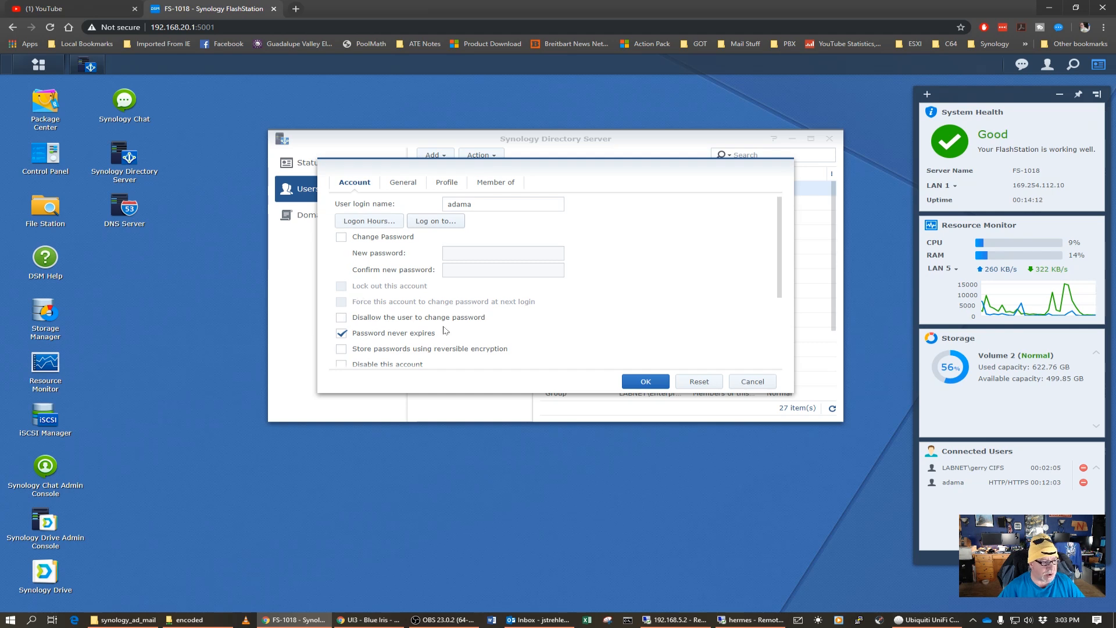
Review all of the user's Account options, including password and encryption settings, and look at the General details
{"action": "scroll", "coordinate": [445, 331], "scroll_direction": "down", "scroll_amount": 3}
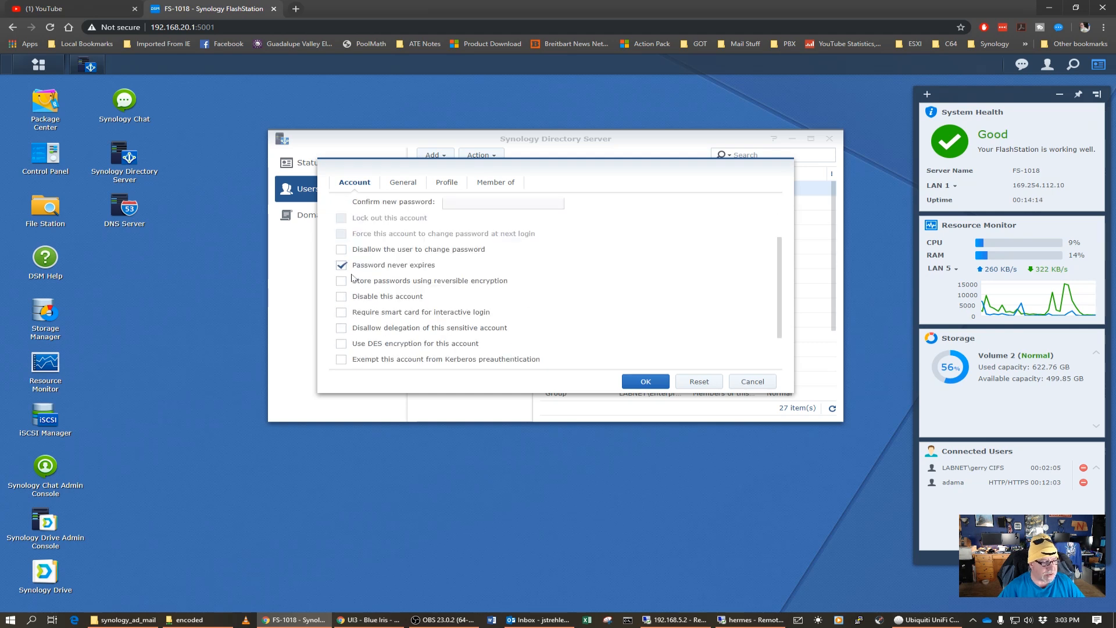
{"action": "scroll", "coordinate": [352, 278], "scroll_direction": "down", "scroll_amount": 2}
{"action": "scroll", "coordinate": [384, 307], "scroll_direction": "up", "scroll_amount": 4}
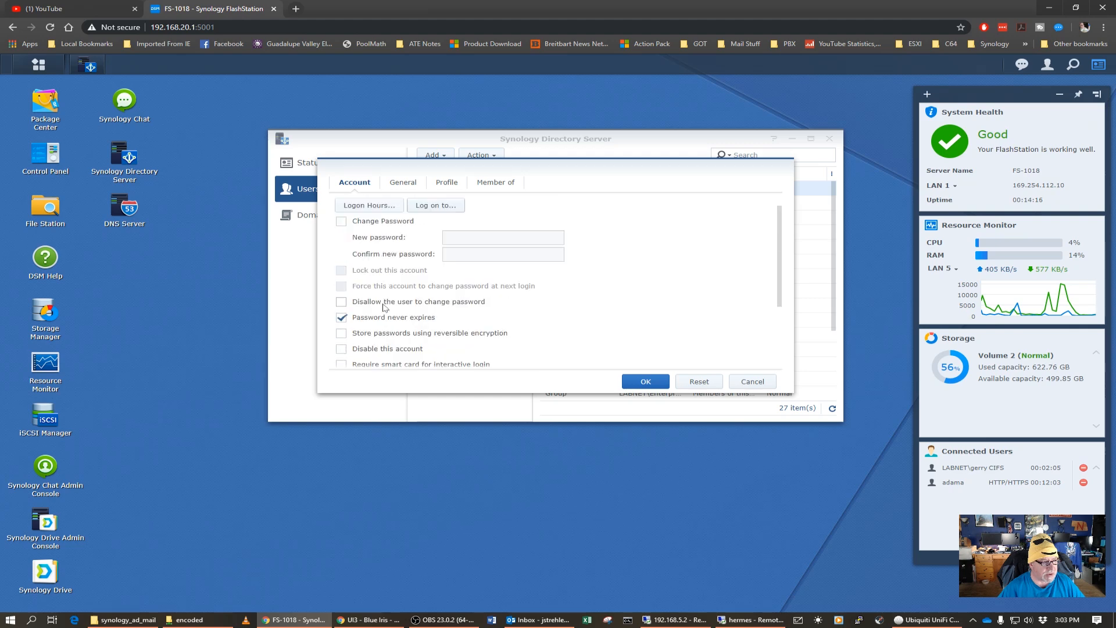
{"action": "scroll", "coordinate": [384, 307], "scroll_direction": "down", "scroll_amount": 3}
{"action": "scroll", "coordinate": [384, 296], "scroll_direction": "up", "scroll_amount": 5}
{"action": "left_click", "coordinate": [410, 185]}
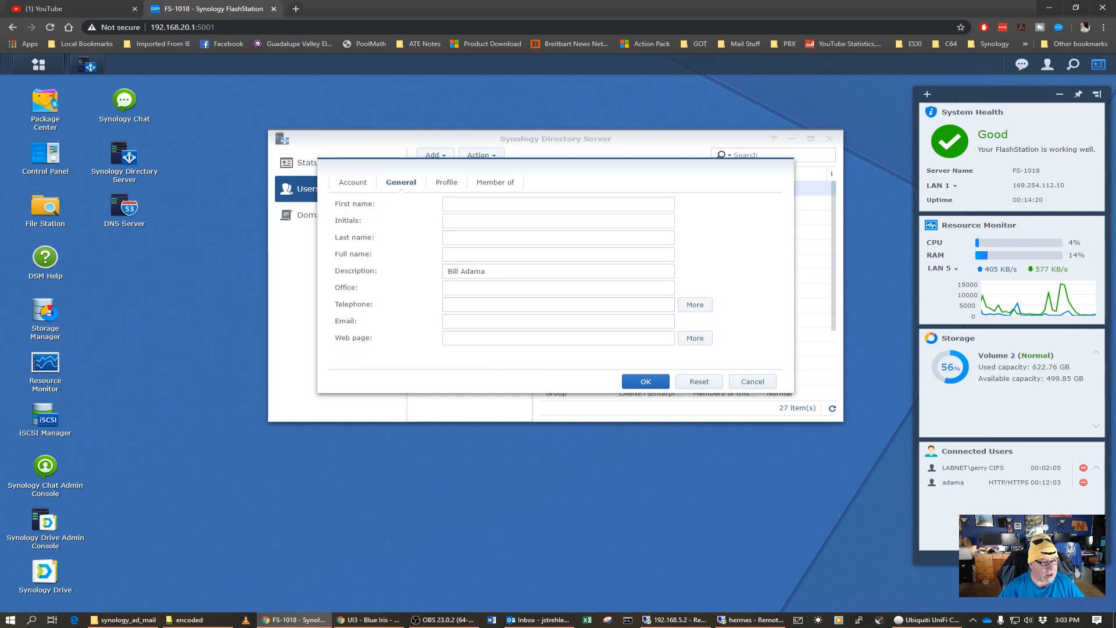
Examine the user's Profile fields, try connecting the home directory to drive J:, and return it to Local path
{"action": "left_click", "coordinate": [447, 184]}
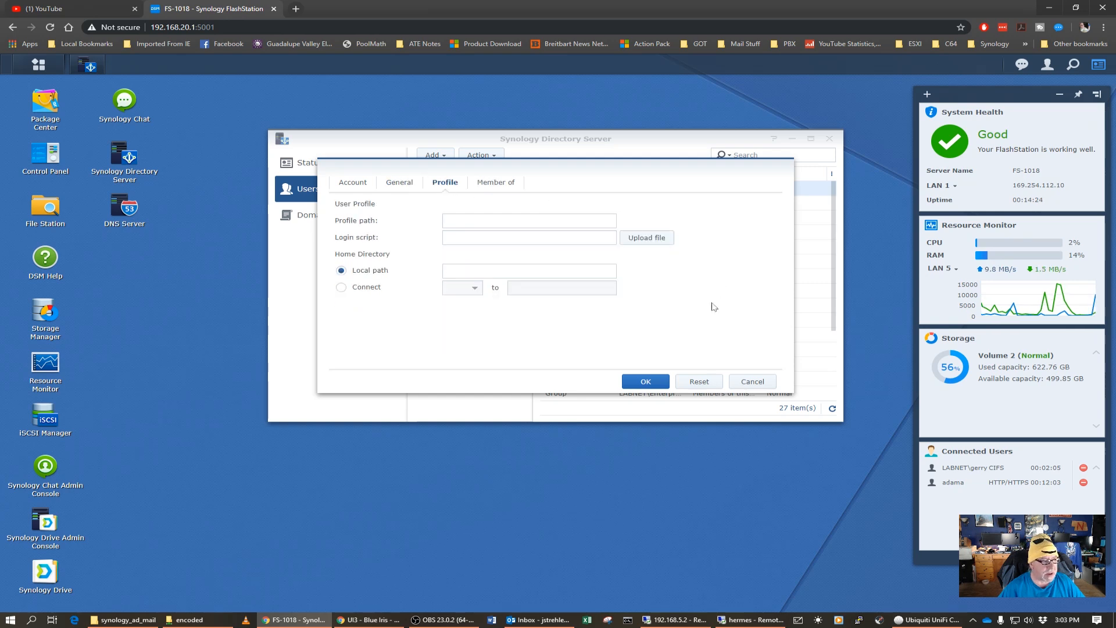
{"action": "left_click", "coordinate": [457, 221]}
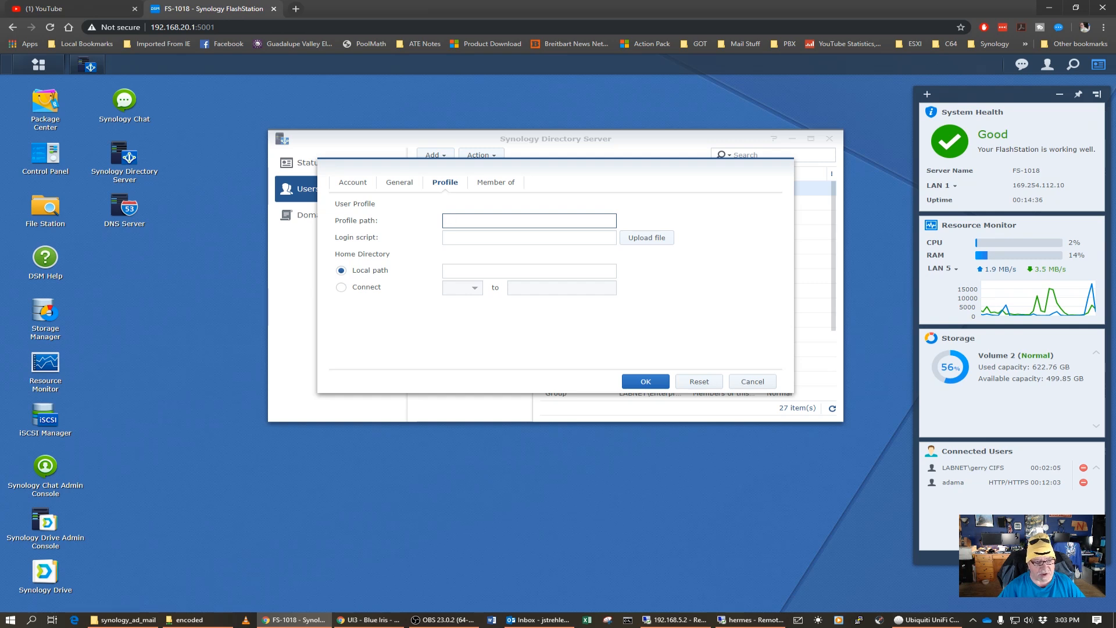
{"action": "left_click", "coordinate": [465, 238]}
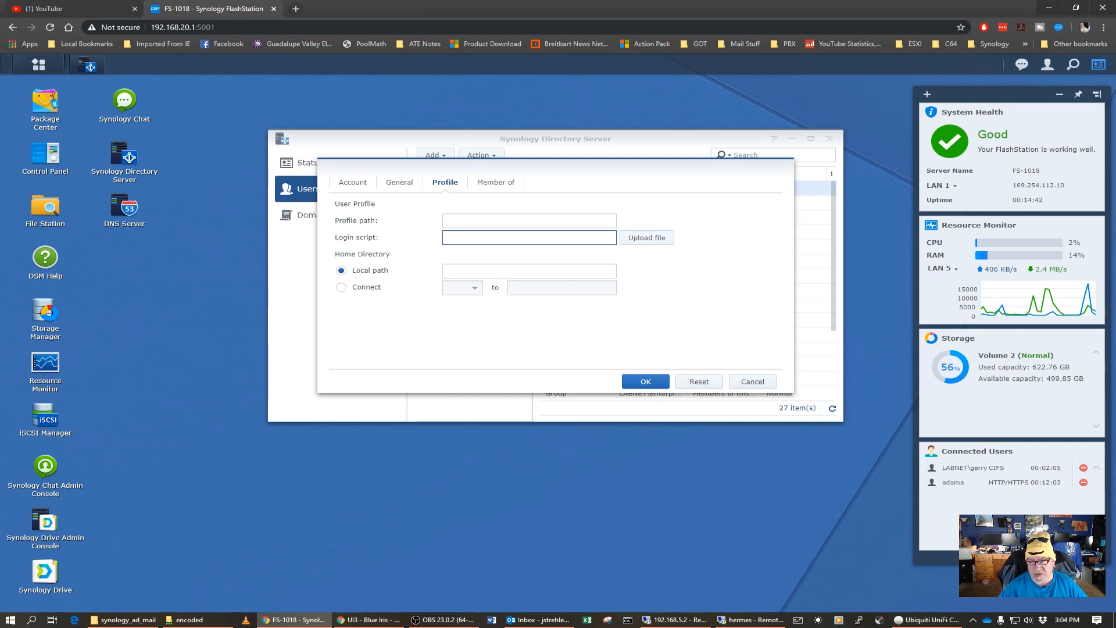
{"action": "left_click", "coordinate": [340, 287]}
{"action": "left_click", "coordinate": [475, 289]}
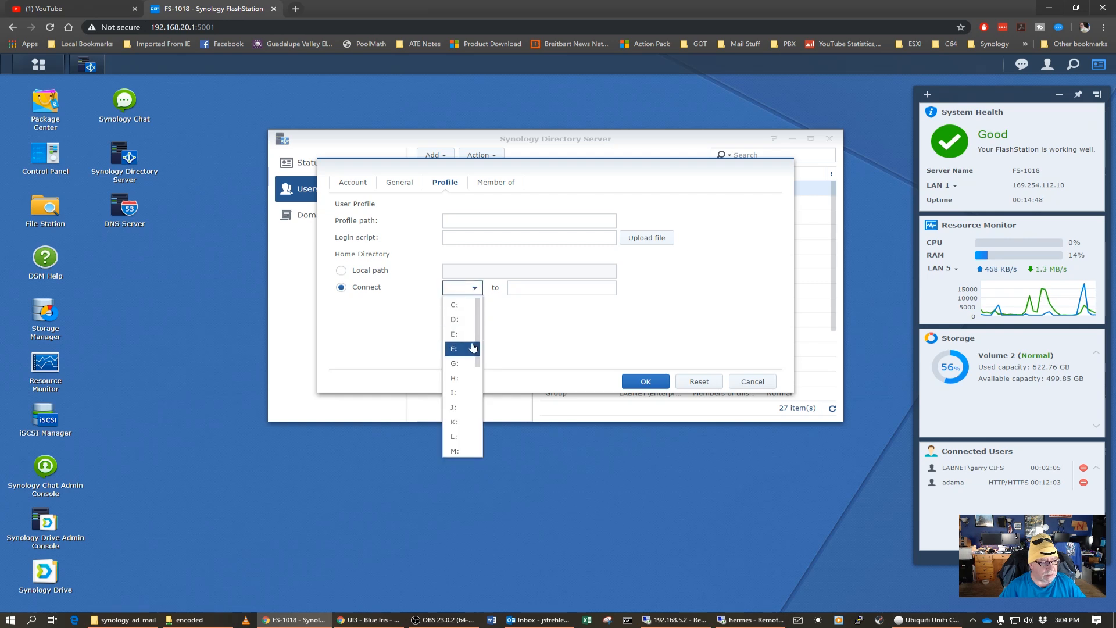
{"action": "left_click", "coordinate": [455, 409]}
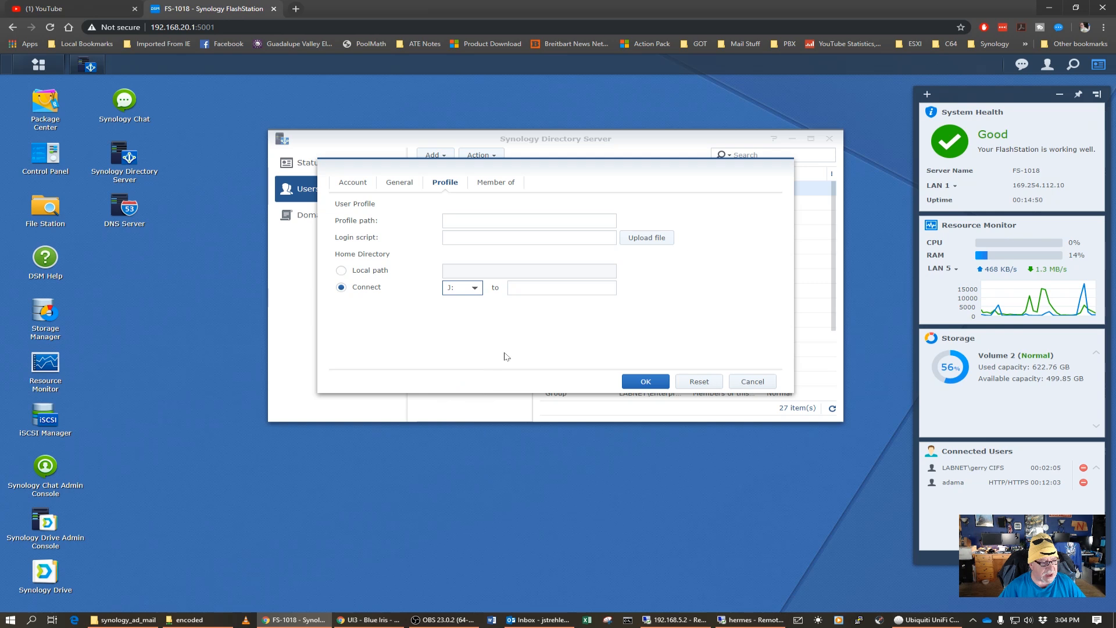
{"action": "key", "text": "Tab"}
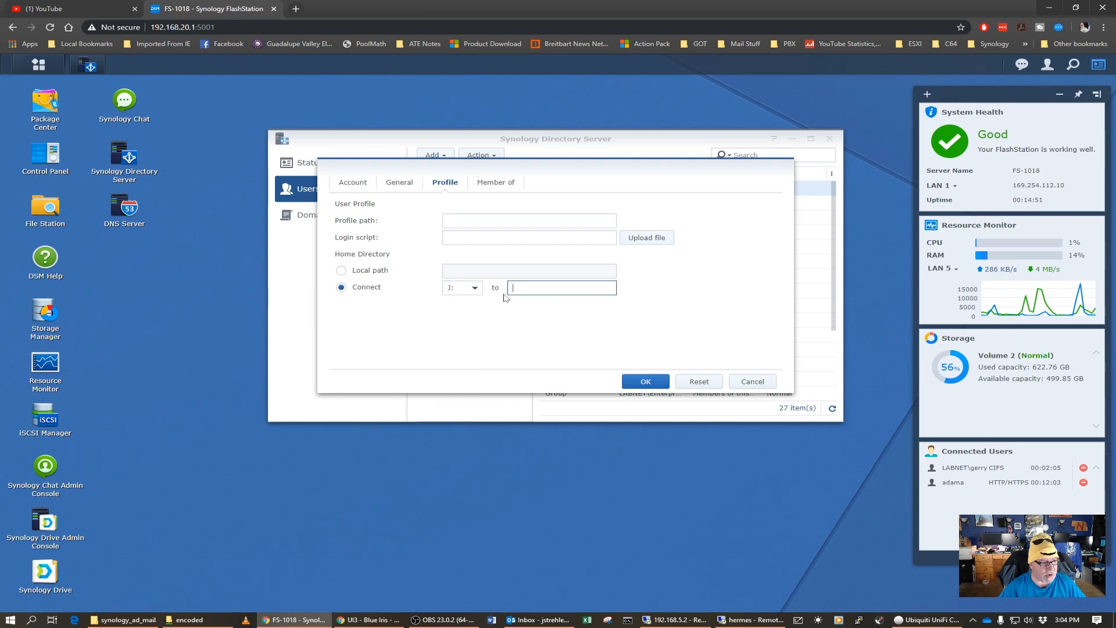
{"action": "left_click", "coordinate": [343, 273]}
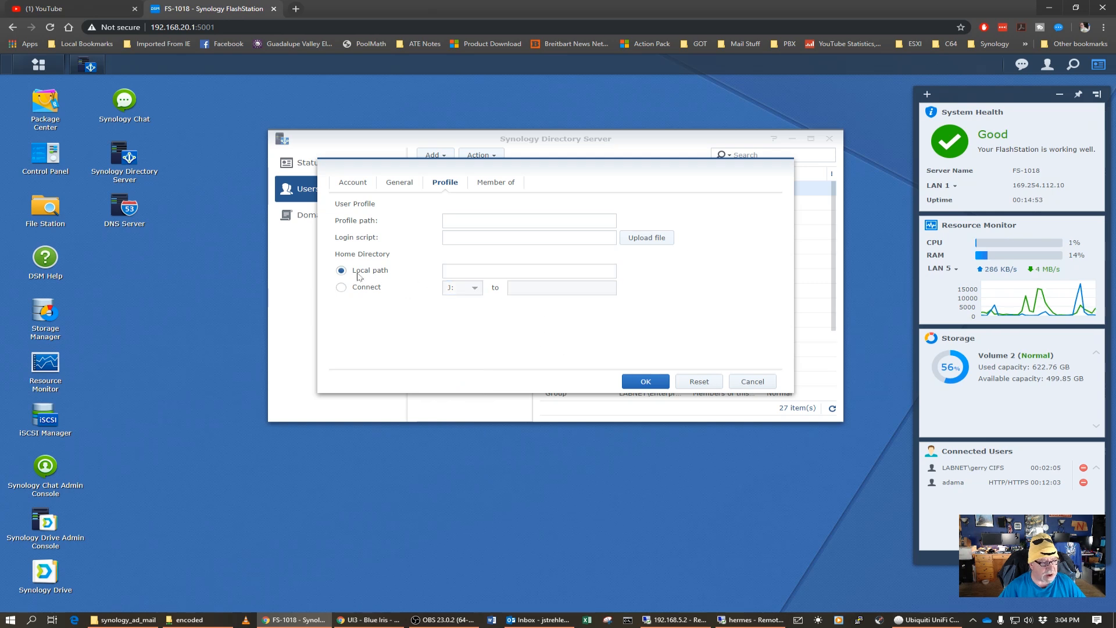
Check the user's group memberships, including Domain Admins, and close the properties without saving
{"action": "left_click", "coordinate": [497, 184]}
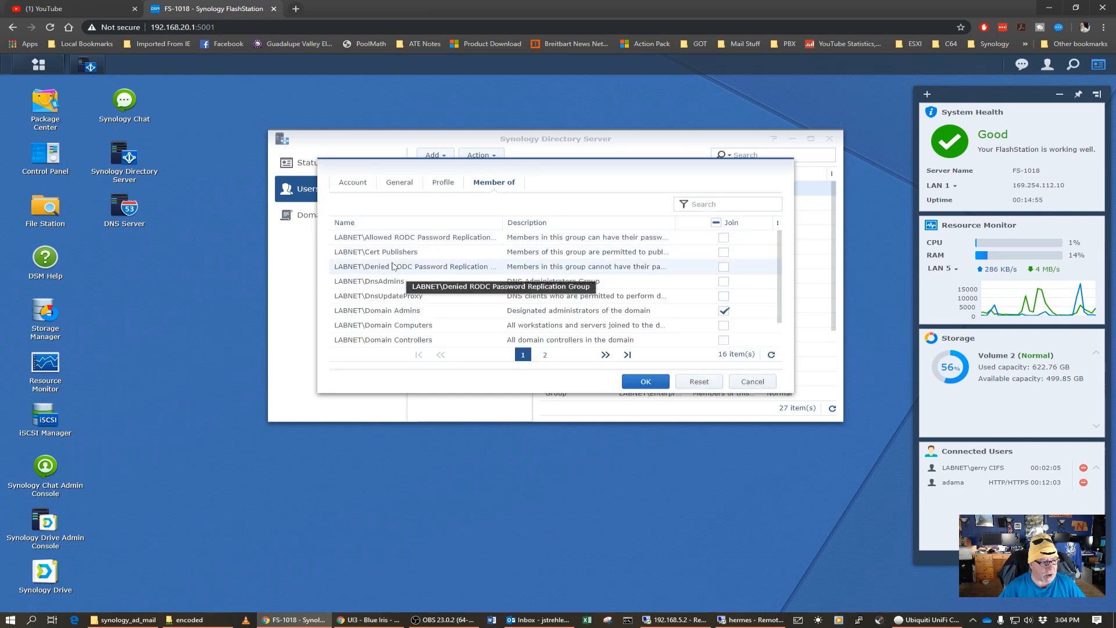
{"action": "left_click", "coordinate": [724, 310]}
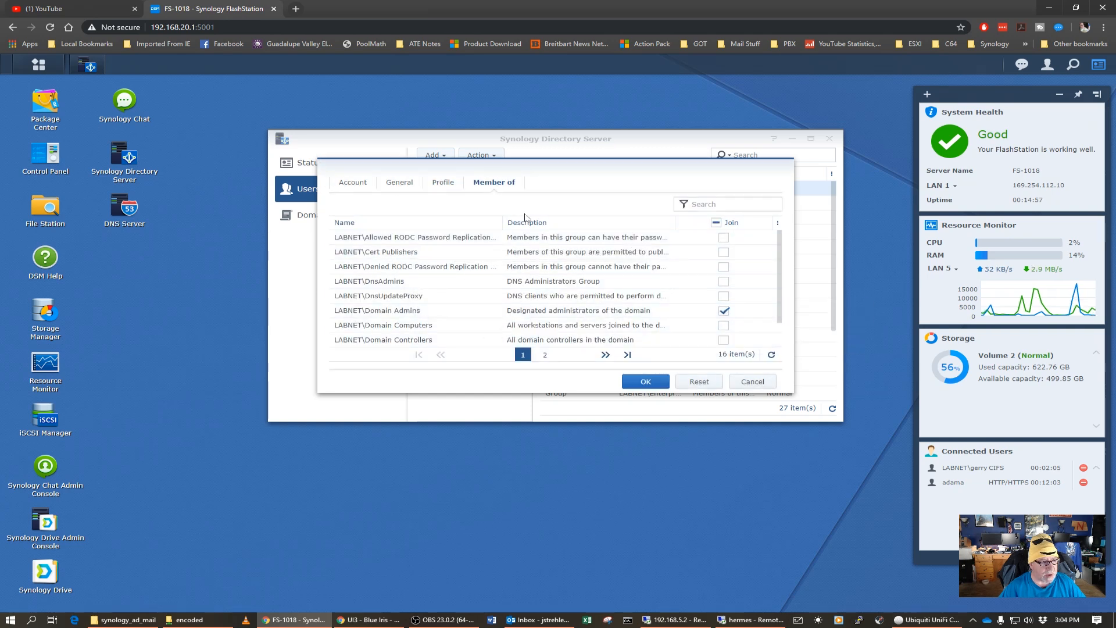
{"action": "left_click", "coordinate": [544, 355]}
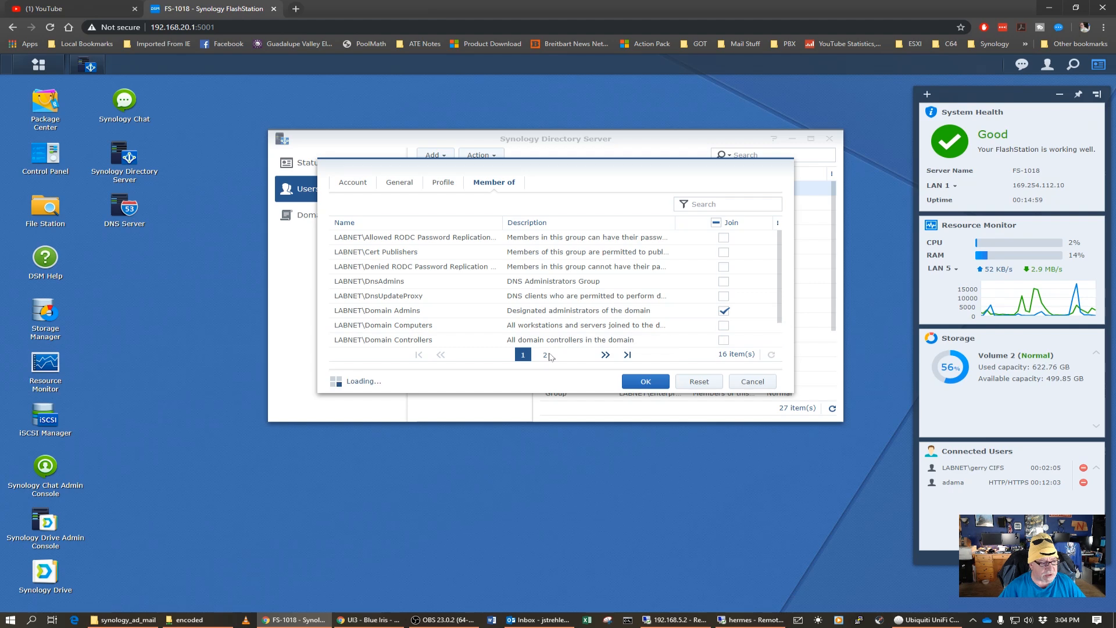
{"action": "left_click", "coordinate": [749, 381]}
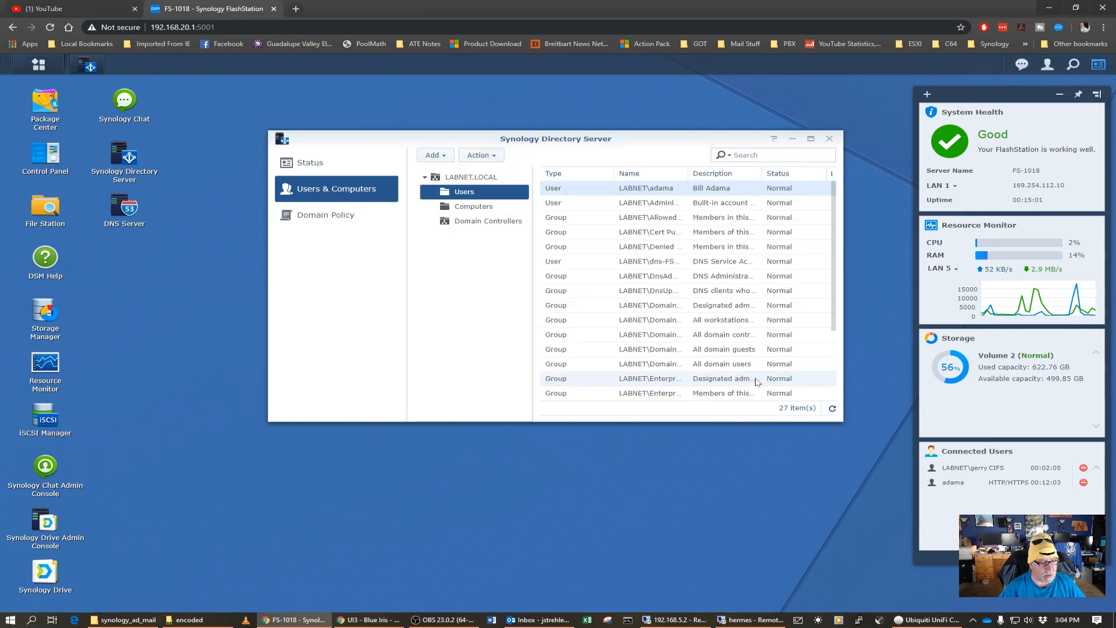